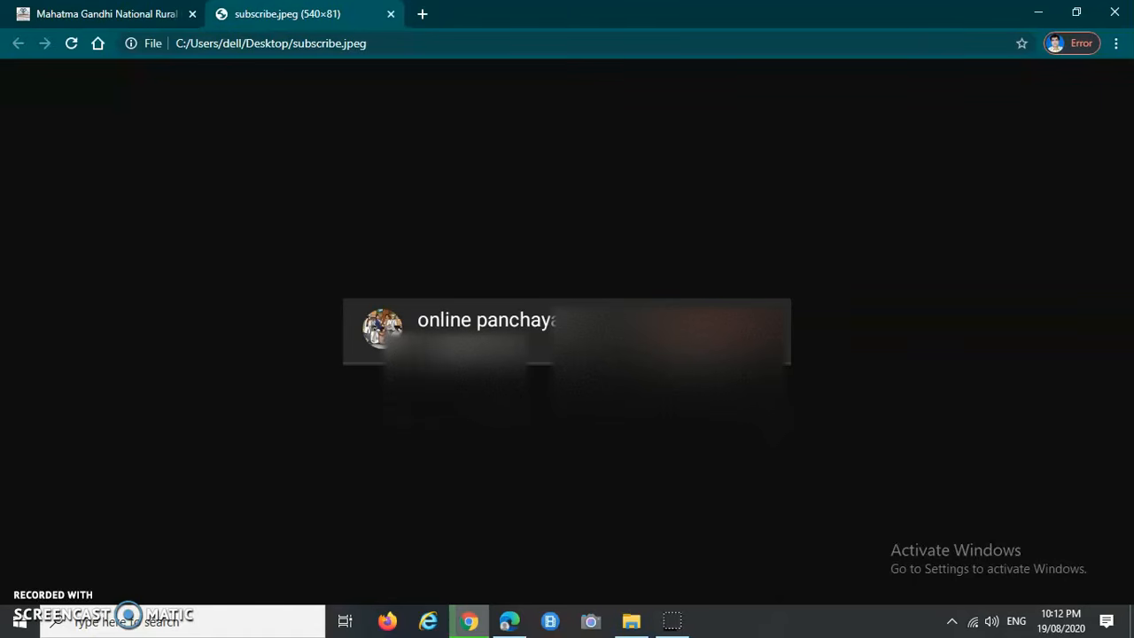
Step: Switch from the subscribe.jpeg tab back to the 'Mahatma Gandhi National Rural…' portal tab
{"action": "left_click", "coordinate": [99, 15]}
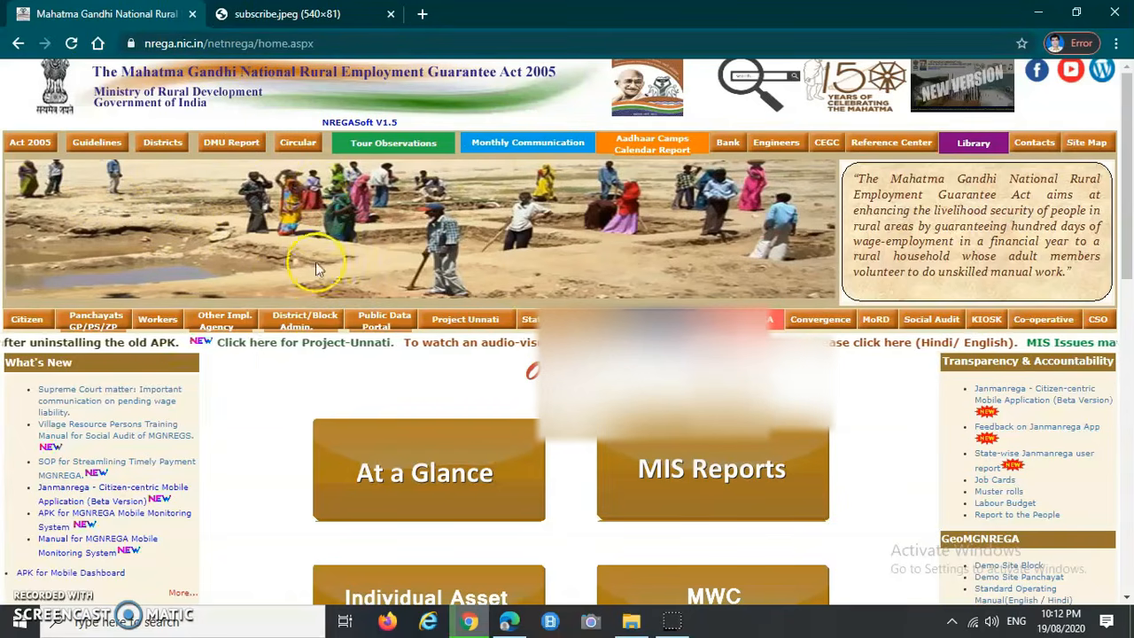
Step: Go through Panchayats GP/PS/ZP and Gram Panchayats to the Data Entry state list
{"action": "left_click", "coordinate": [94, 322]}
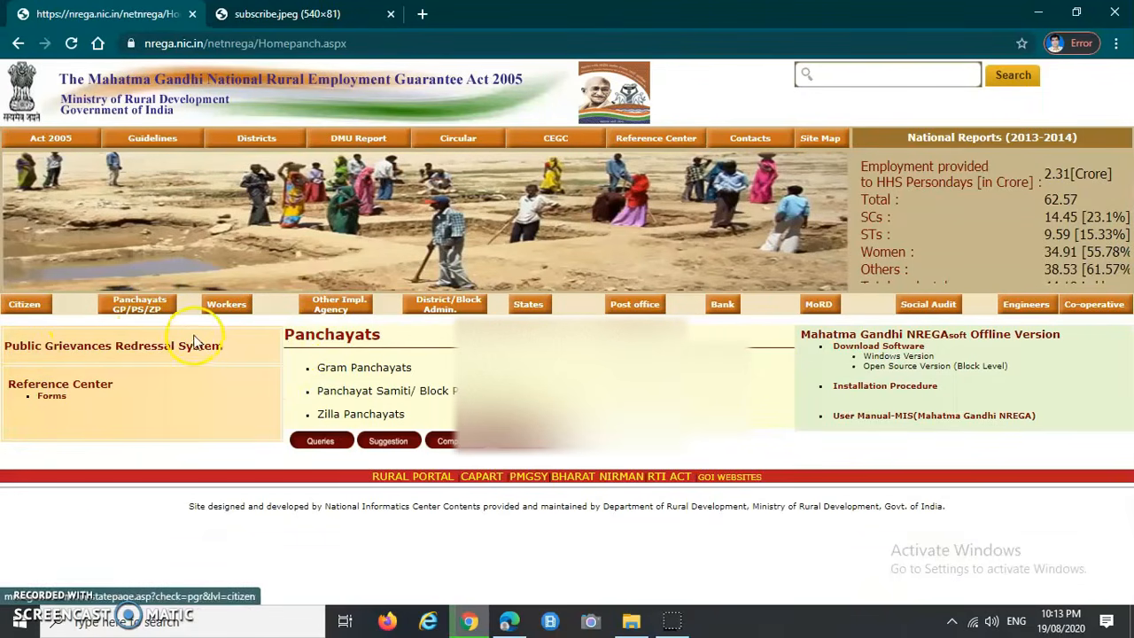
{"action": "left_click_drag", "start_coordinate": [286, 338], "coordinate": [390, 337]}
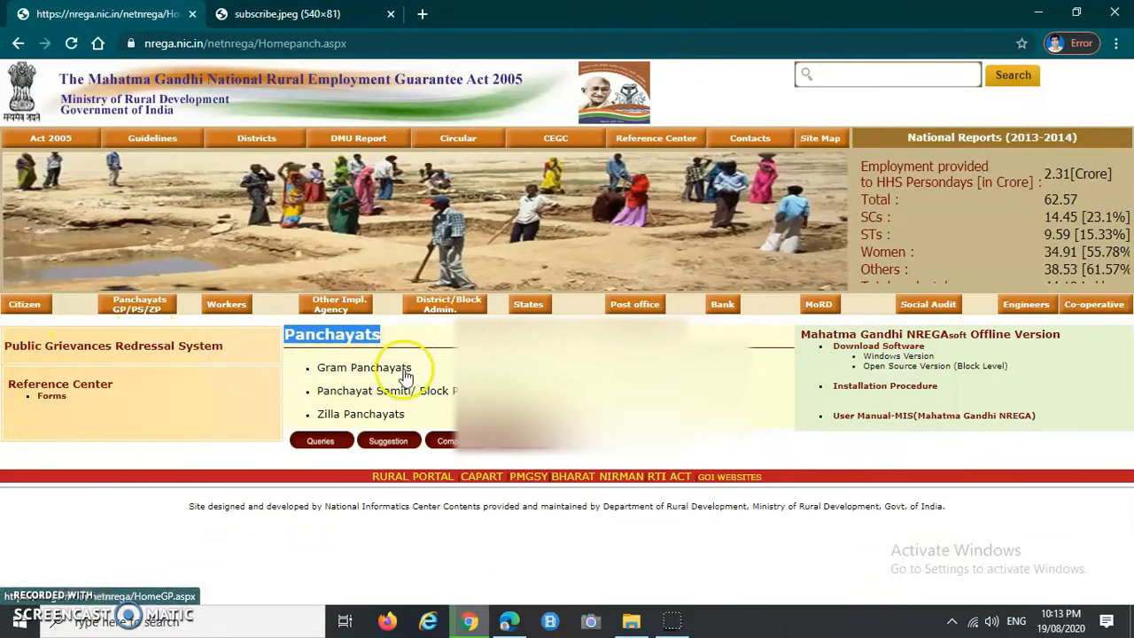
{"action": "left_click", "coordinate": [363, 371]}
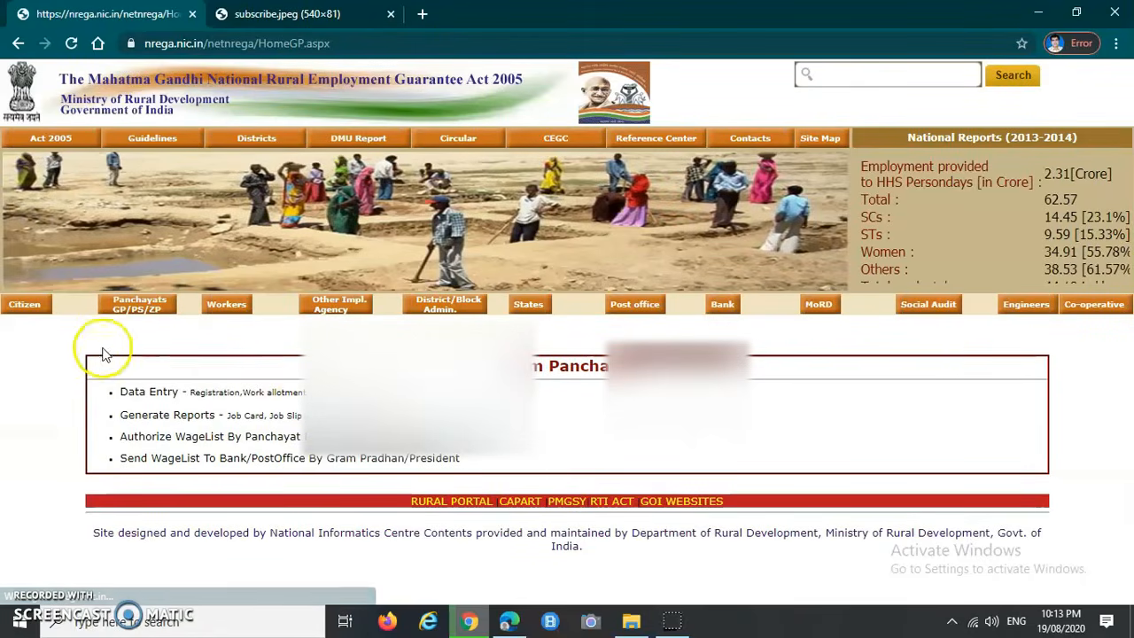
{"action": "left_click_drag", "start_coordinate": [493, 368], "coordinate": [645, 368]}
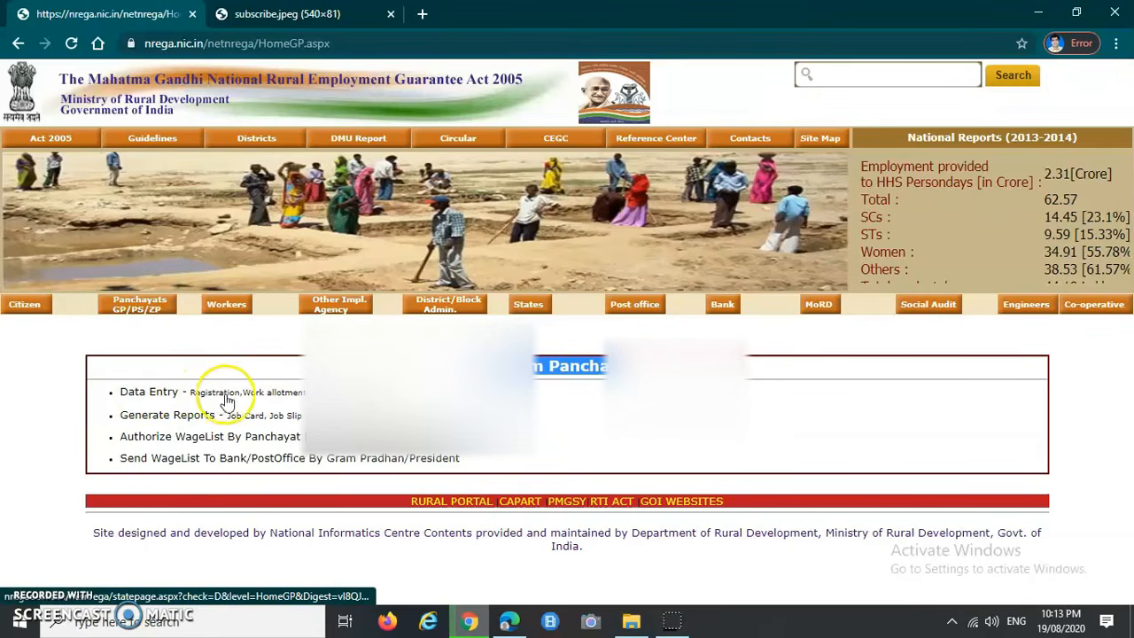
{"action": "left_click", "coordinate": [158, 397]}
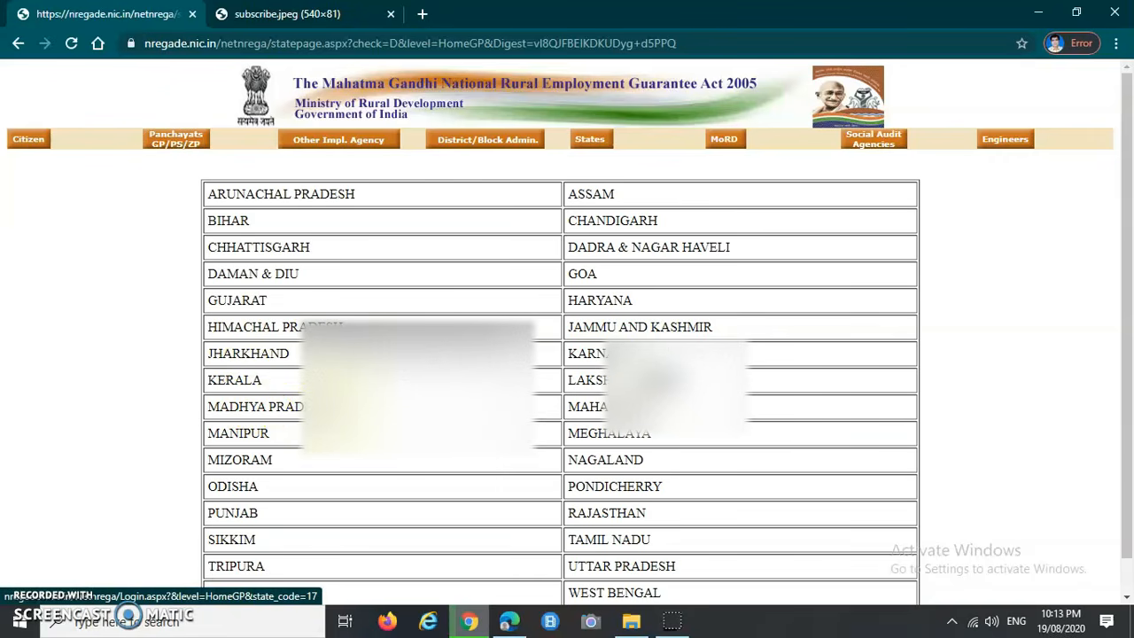
Step: Choose MADHYA PRADESH as the state and 2020-2021 as the financial year
{"action": "left_click", "coordinate": [298, 406]}
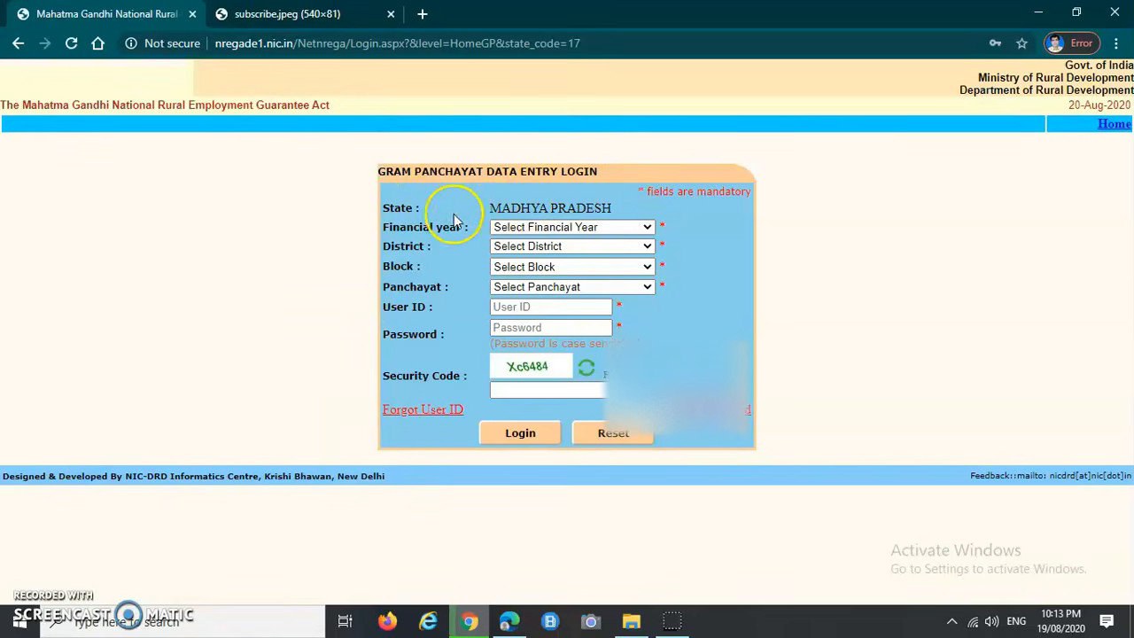
{"action": "left_click_drag", "start_coordinate": [376, 204], "coordinate": [434, 213]}
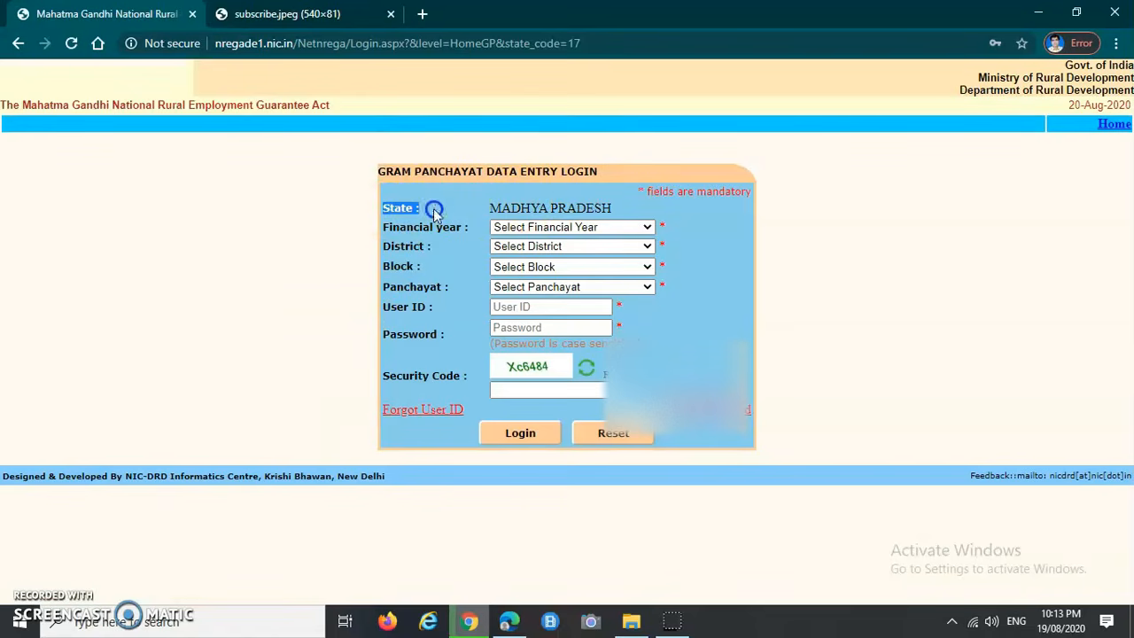
{"action": "left_click", "coordinate": [531, 227]}
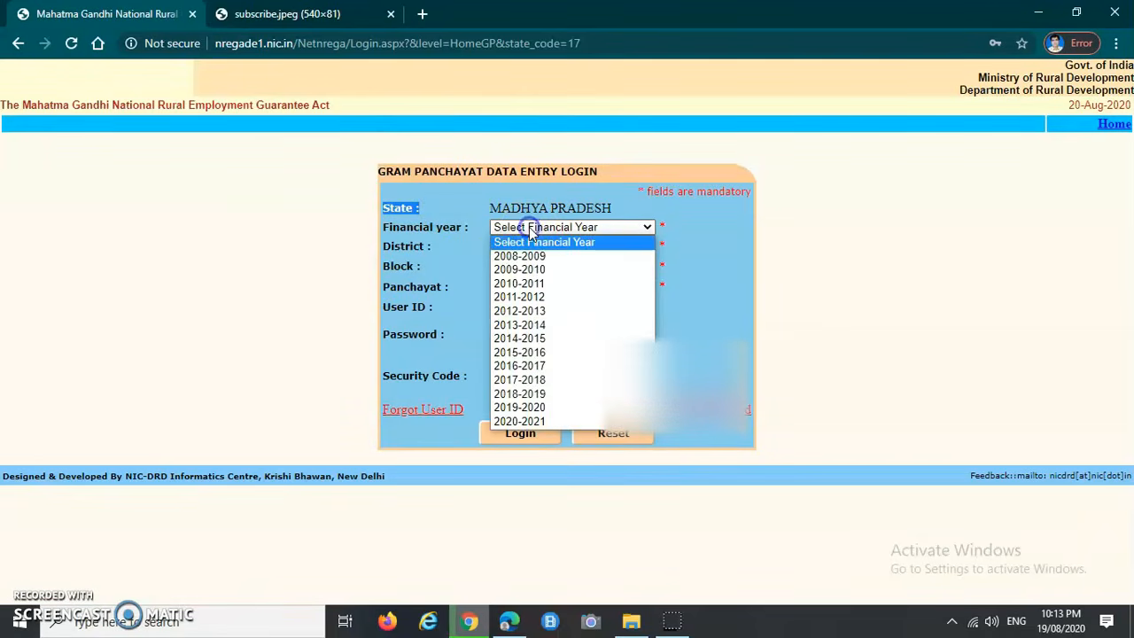
{"action": "left_click", "coordinate": [546, 423]}
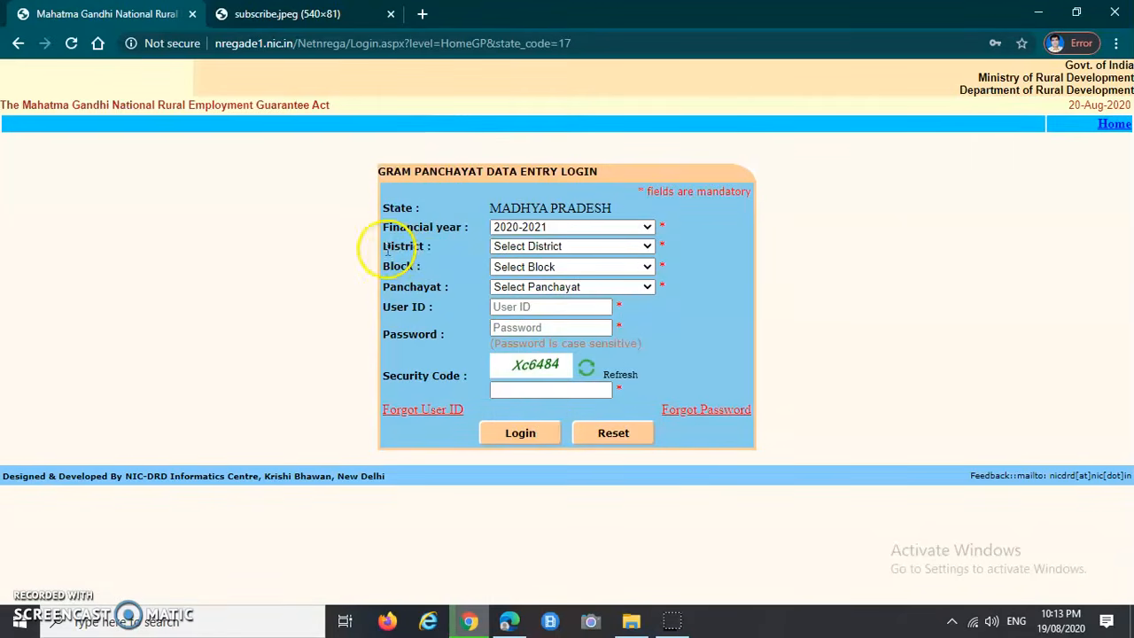
Step: Select district HARDA, block HARDA and panchayat BHUNNAS on the login form
{"action": "left_click_drag", "start_coordinate": [383, 246], "coordinate": [433, 247]}
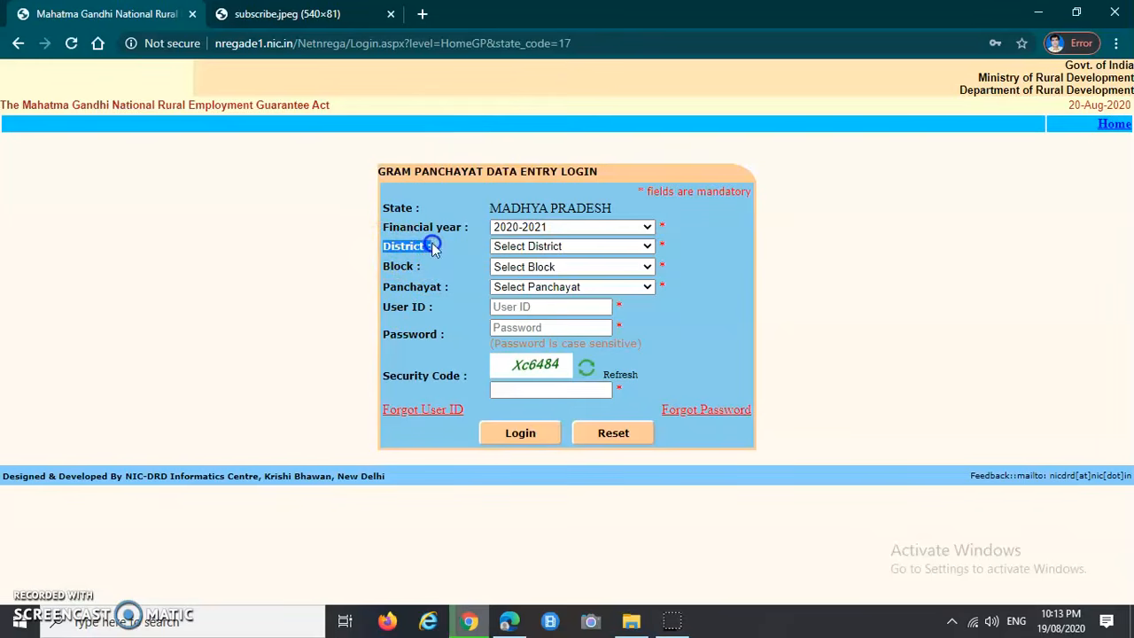
{"action": "left_click", "coordinate": [505, 246]}
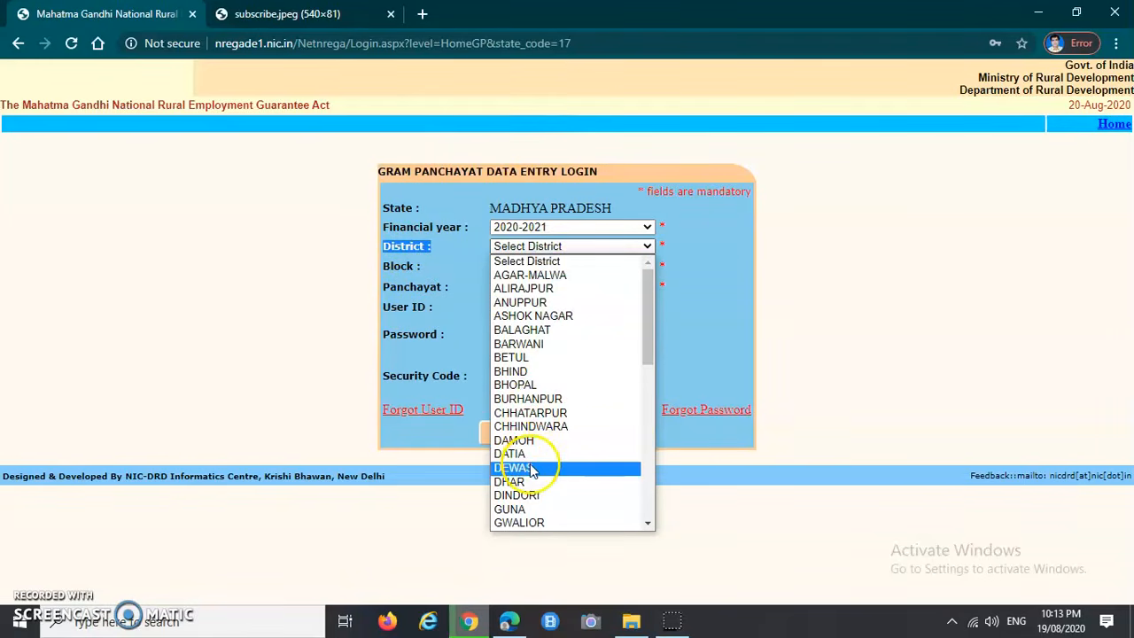
{"action": "scroll", "coordinate": [531, 469], "scroll_direction": "down", "scroll_amount": 3}
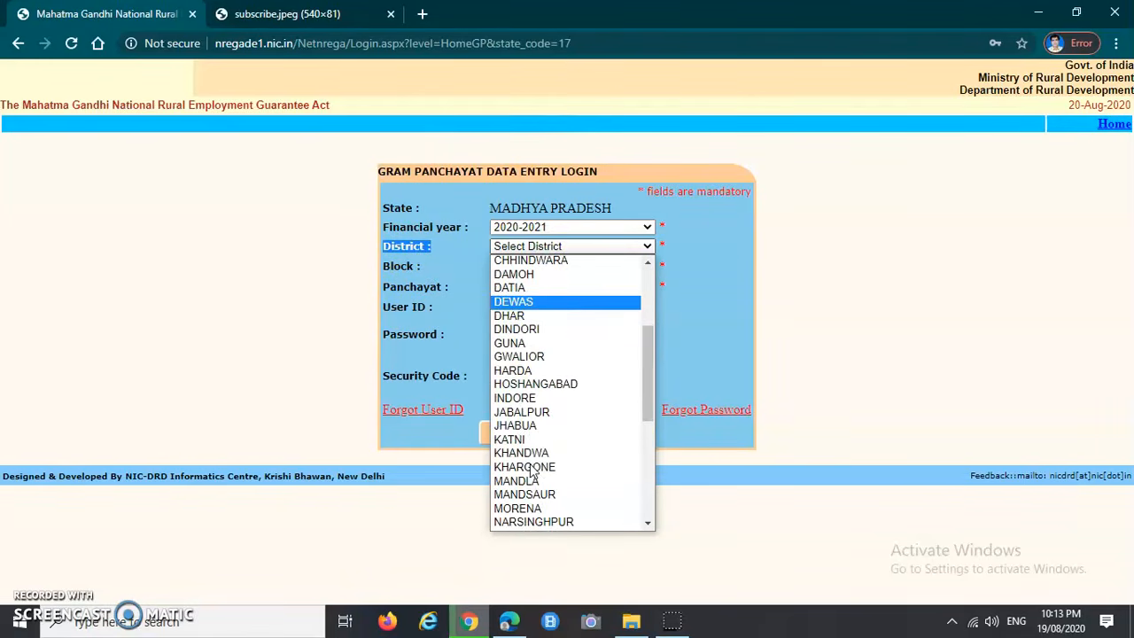
{"action": "left_click", "coordinate": [531, 373]}
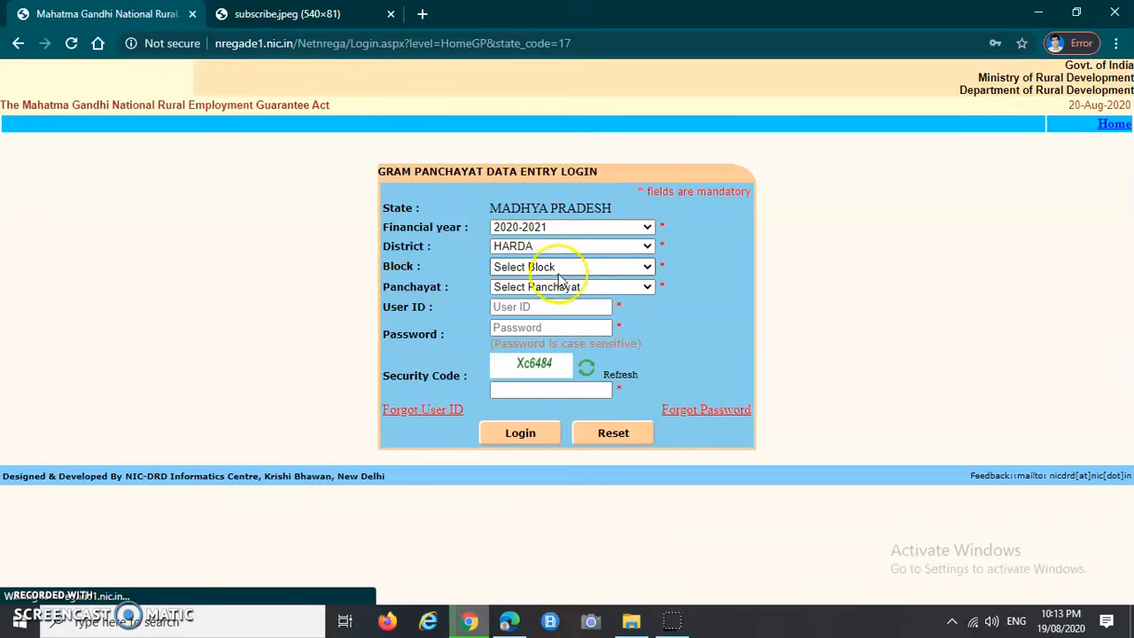
{"action": "left_click_drag", "start_coordinate": [391, 271], "coordinate": [420, 268]}
{"action": "left_click", "coordinate": [446, 271]}
{"action": "left_click", "coordinate": [497, 267]}
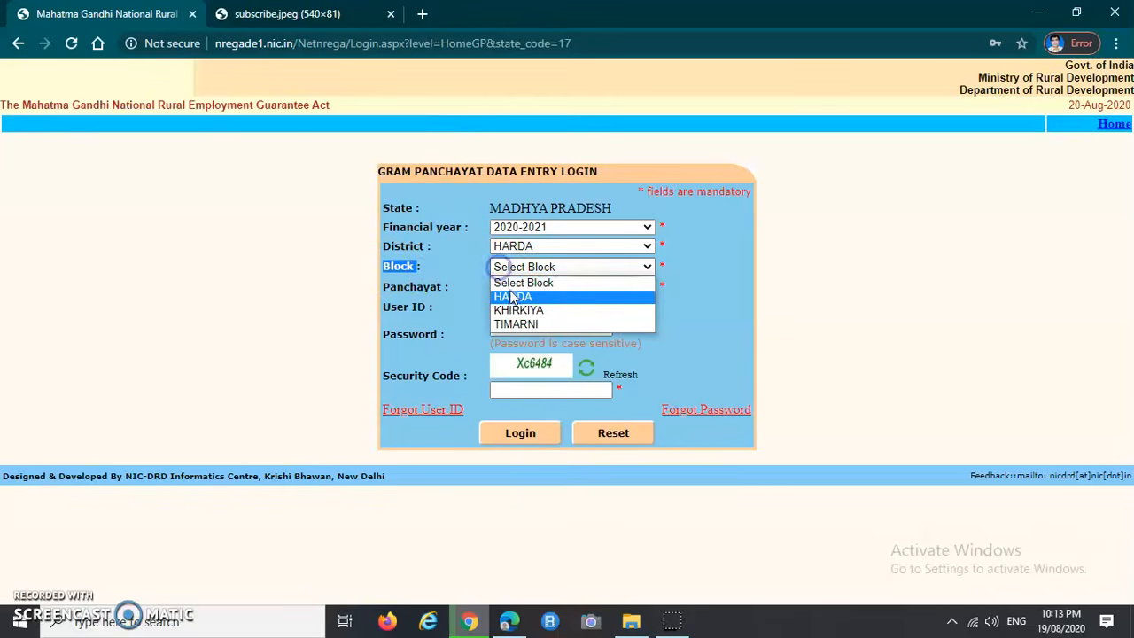
{"action": "left_click", "coordinate": [498, 295]}
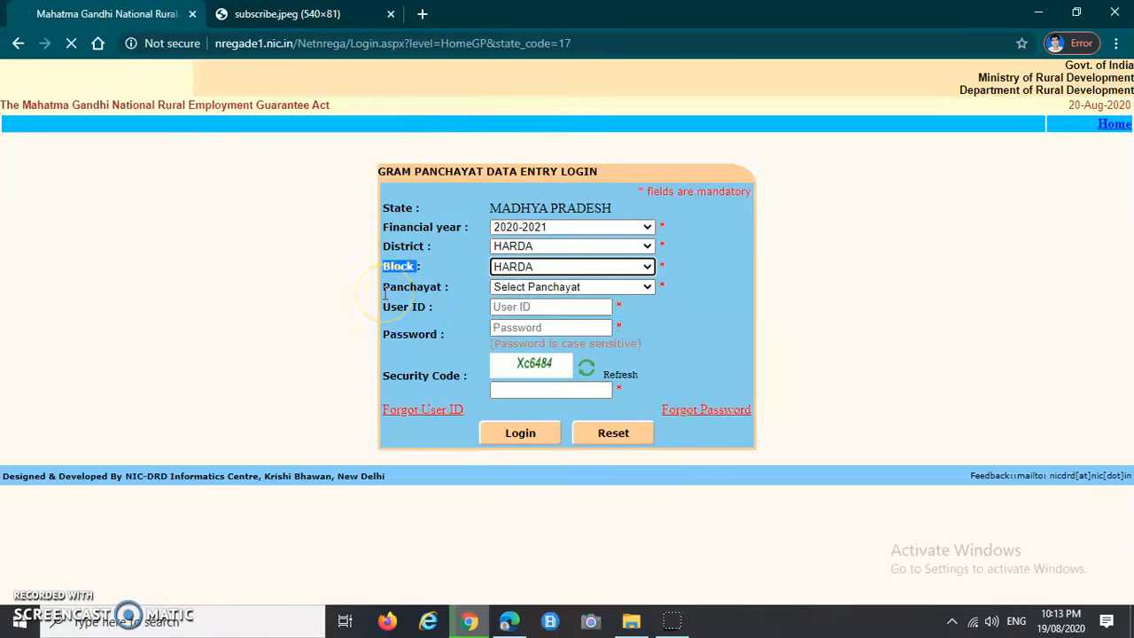
{"action": "left_click", "coordinate": [521, 287]}
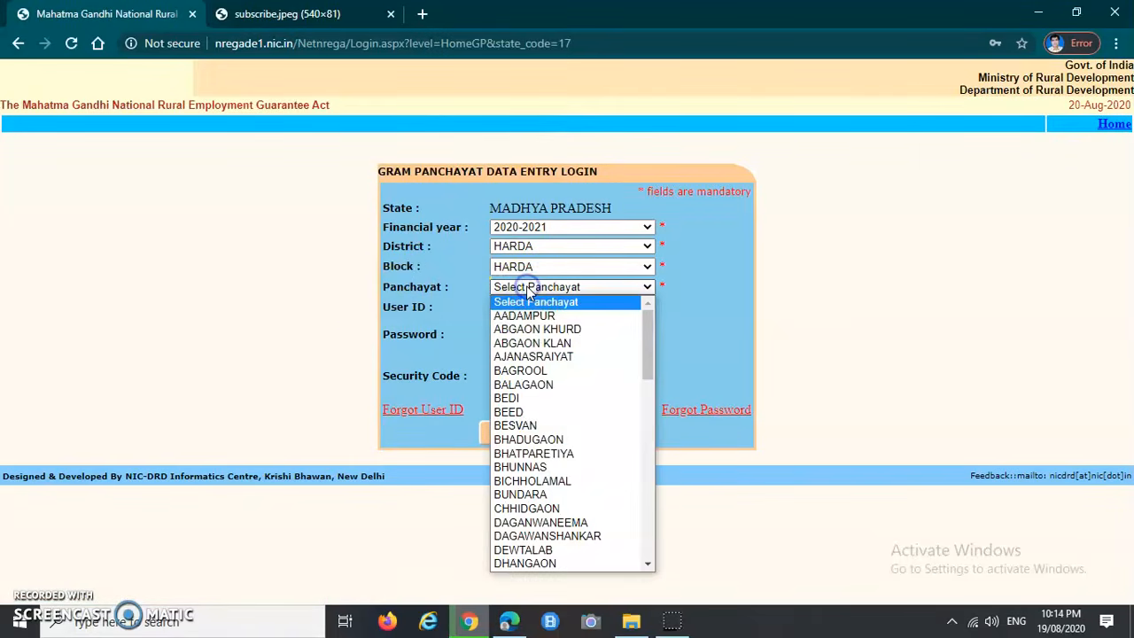
{"action": "left_click", "coordinate": [532, 467]}
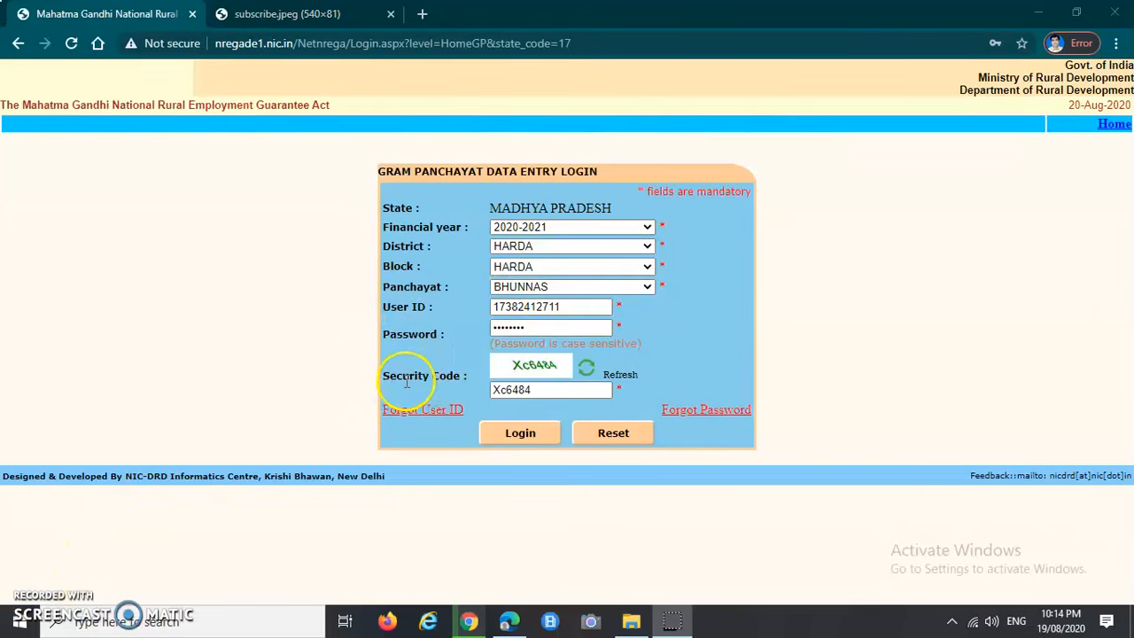
Step: Log in, expand D.1 Registration & Job card, and open Registration-Entry NOT Linked with BPL Data
{"action": "left_click", "coordinate": [519, 436]}
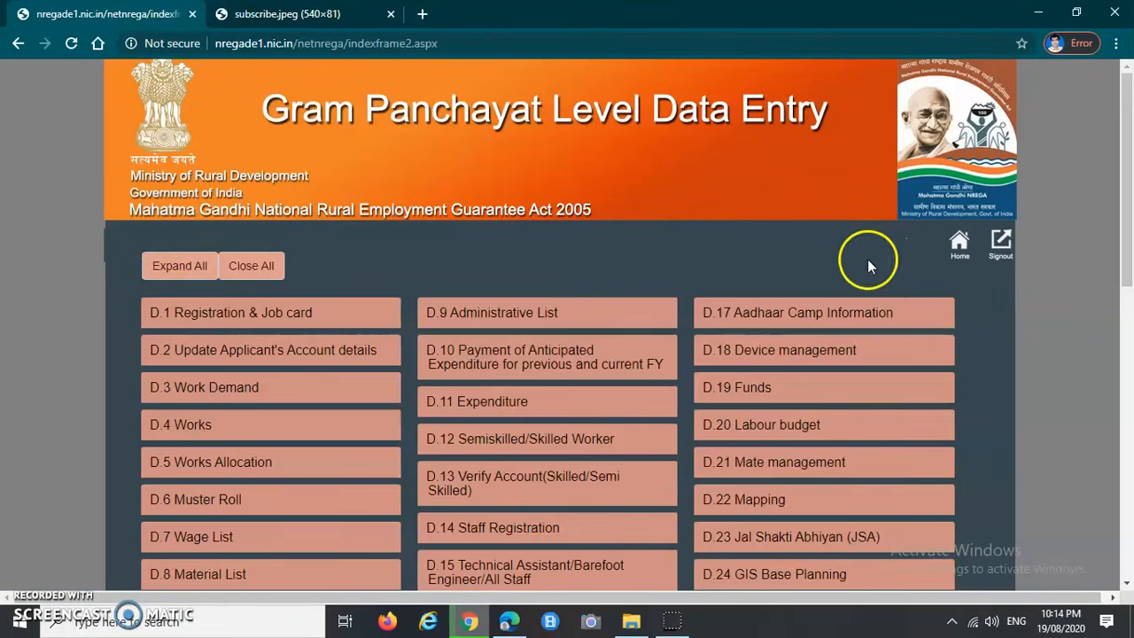
{"action": "scroll", "coordinate": [484, 232], "scroll_direction": "down", "scroll_amount": 2}
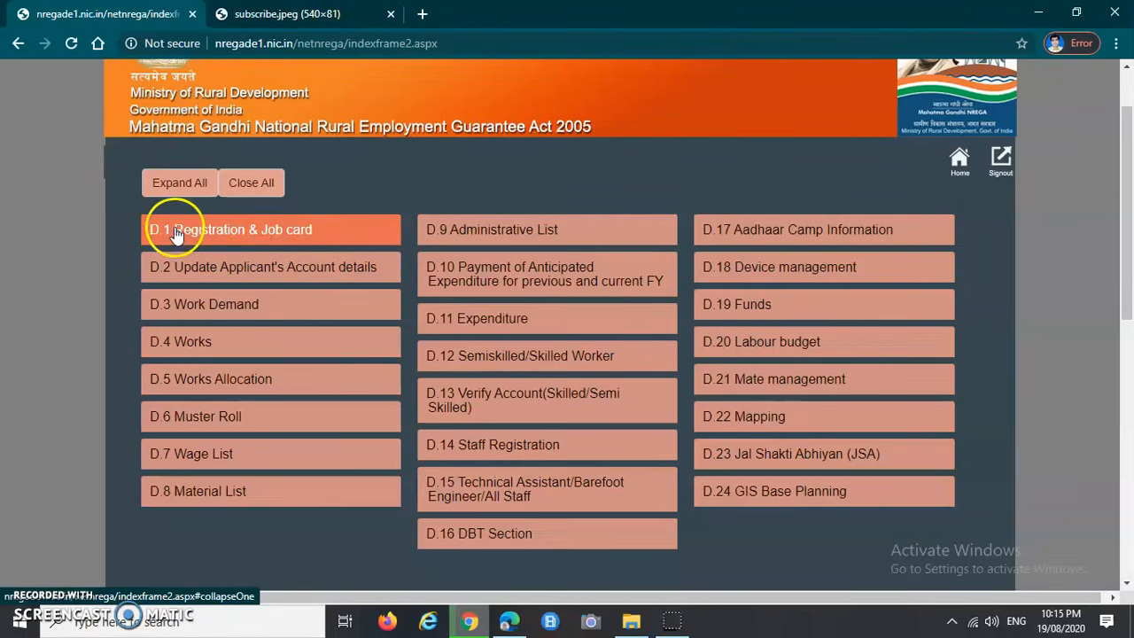
{"action": "left_click", "coordinate": [216, 236]}
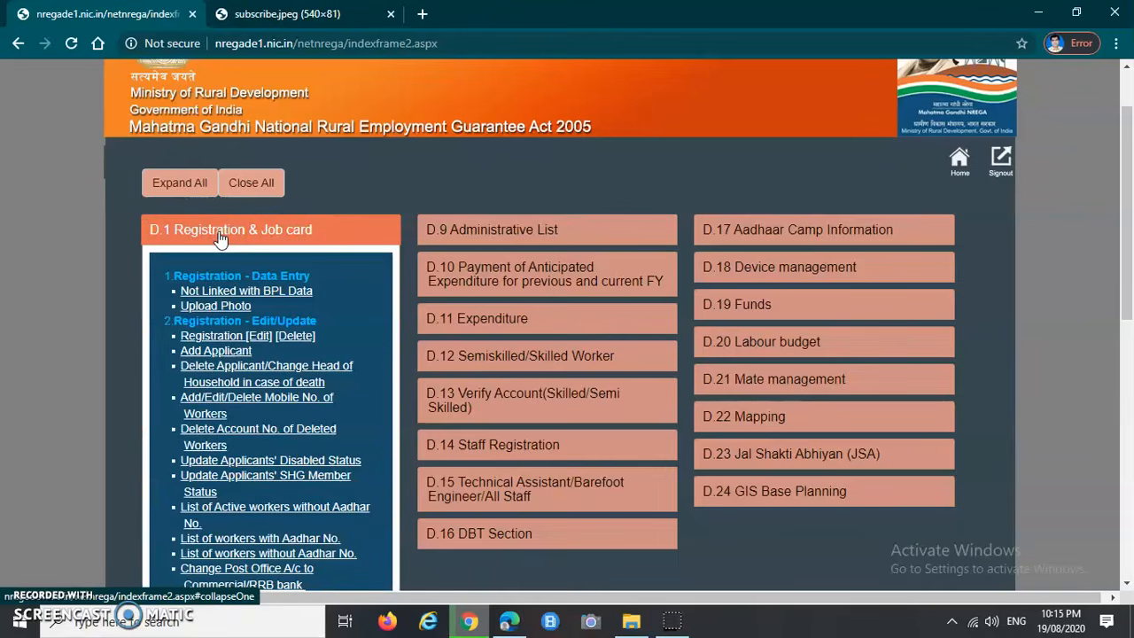
{"action": "scroll", "coordinate": [221, 239], "scroll_direction": "down", "scroll_amount": 1}
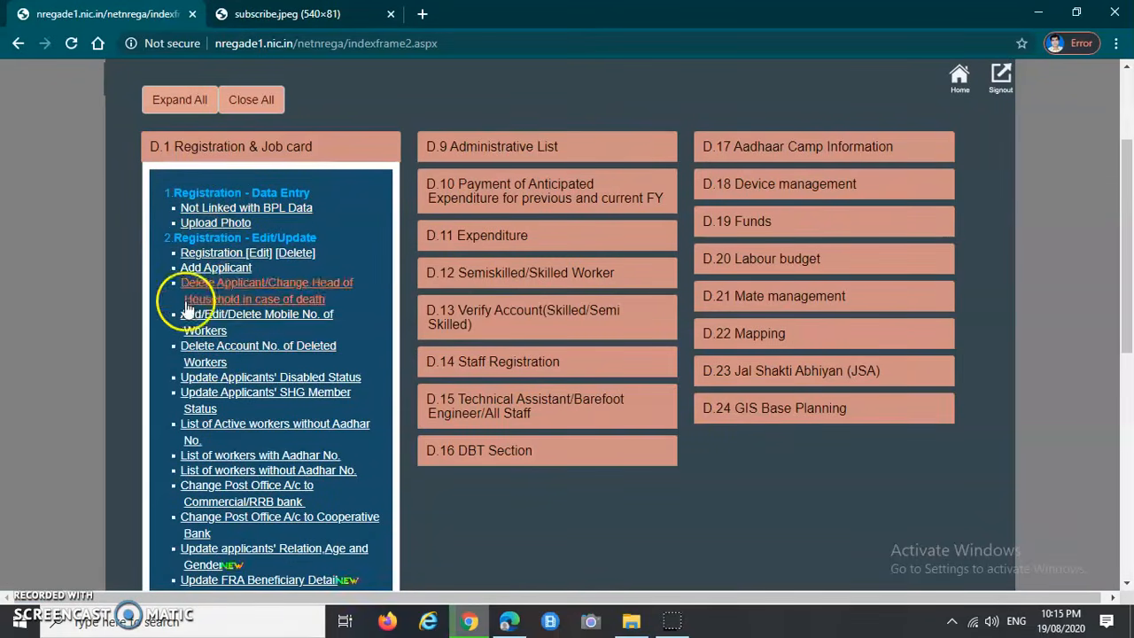
{"action": "scroll", "coordinate": [239, 399], "scroll_direction": "down", "scroll_amount": 4}
{"action": "scroll", "coordinate": [238, 403], "scroll_direction": "up", "scroll_amount": 6}
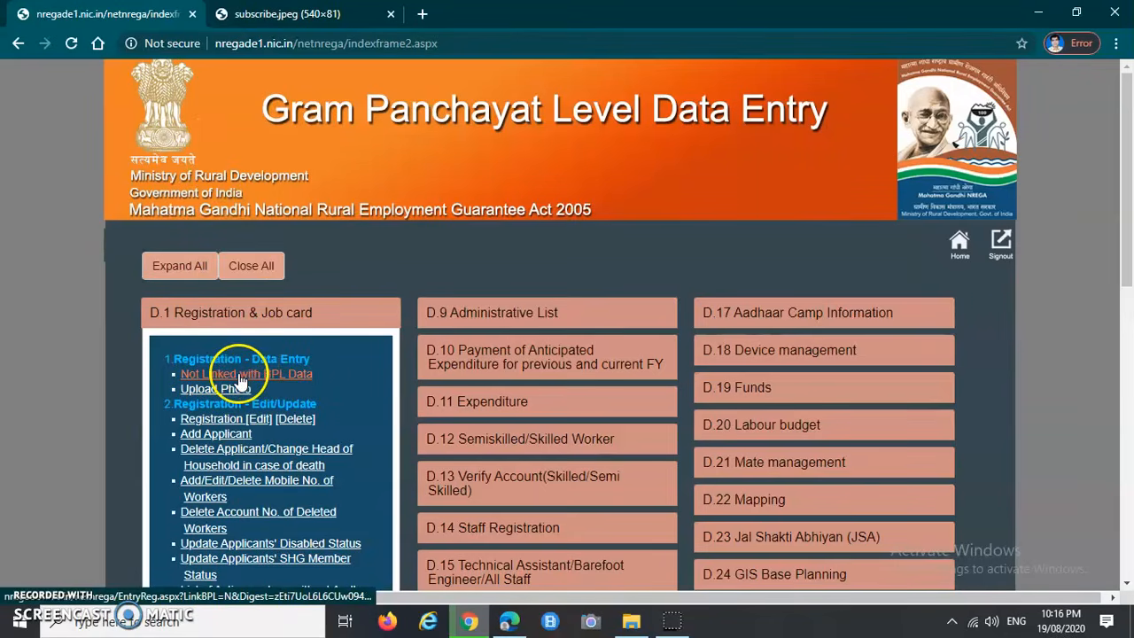
{"action": "left_click", "coordinate": [288, 383]}
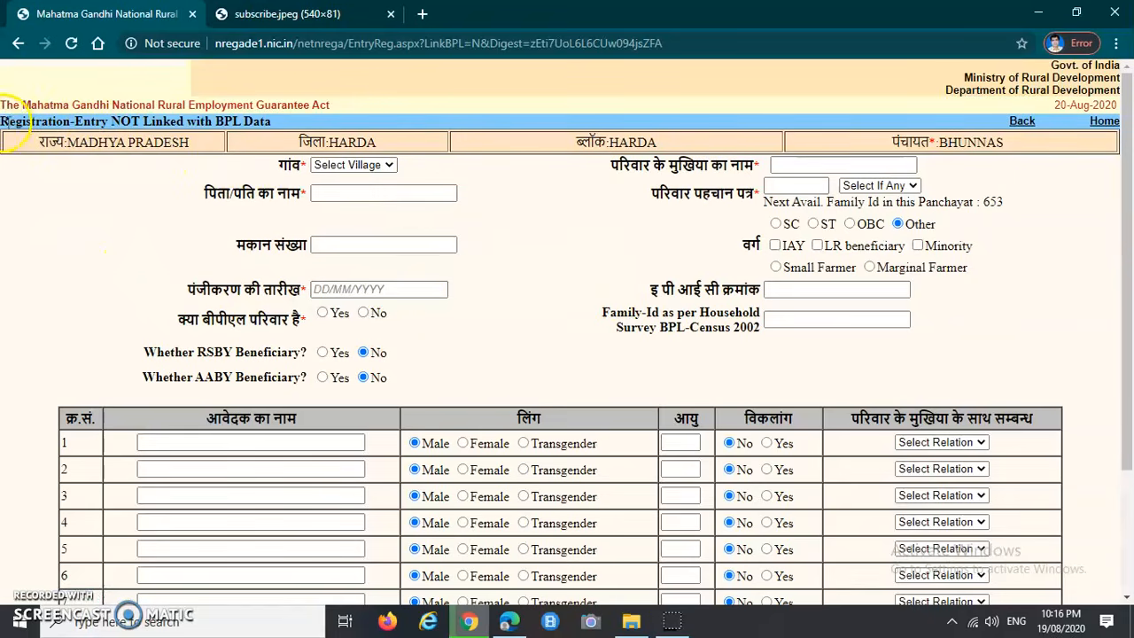
Step: Choose the third village so the form loads its next family ID, 653
{"action": "left_click_drag", "start_coordinate": [7, 121], "coordinate": [191, 122]}
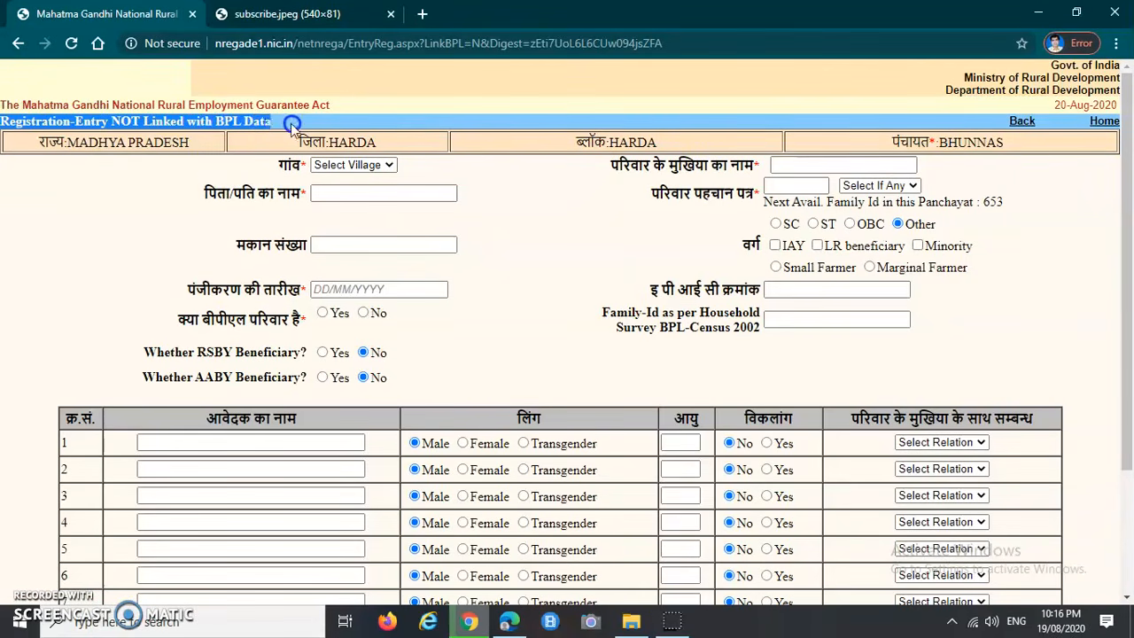
{"action": "left_click", "coordinate": [119, 169]}
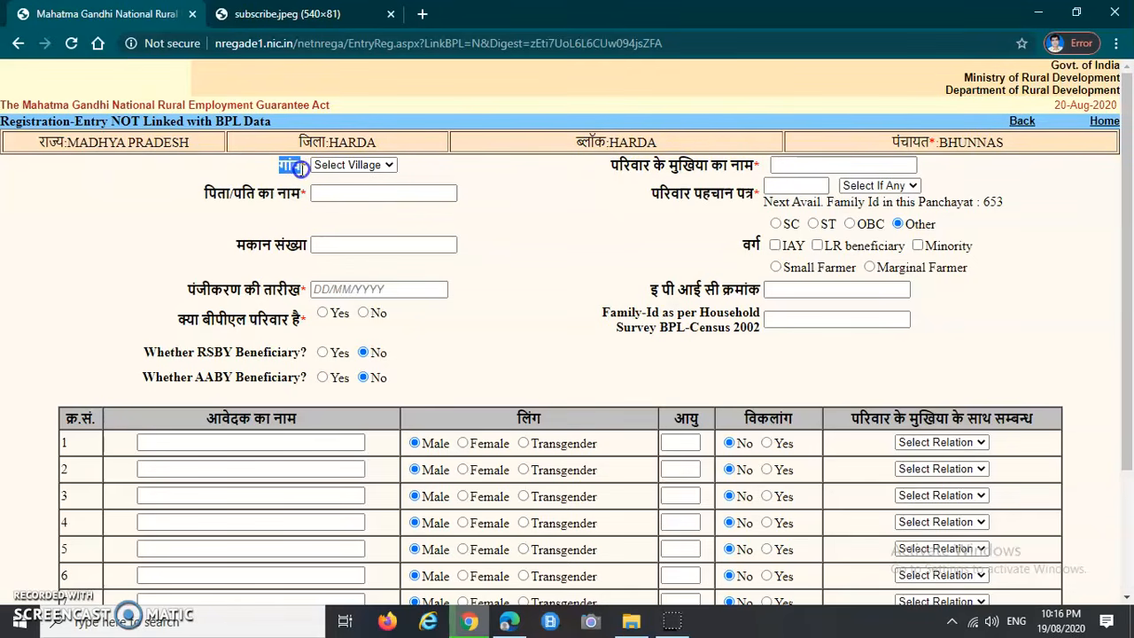
{"action": "left_click", "coordinate": [337, 173]}
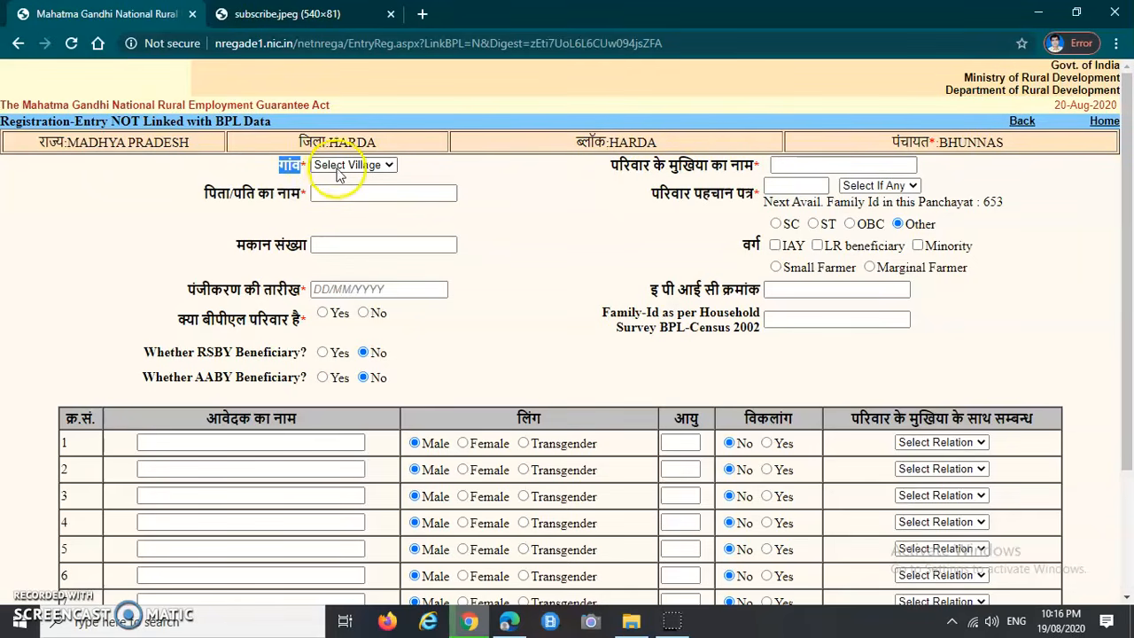
{"action": "left_click", "coordinate": [532, 217]}
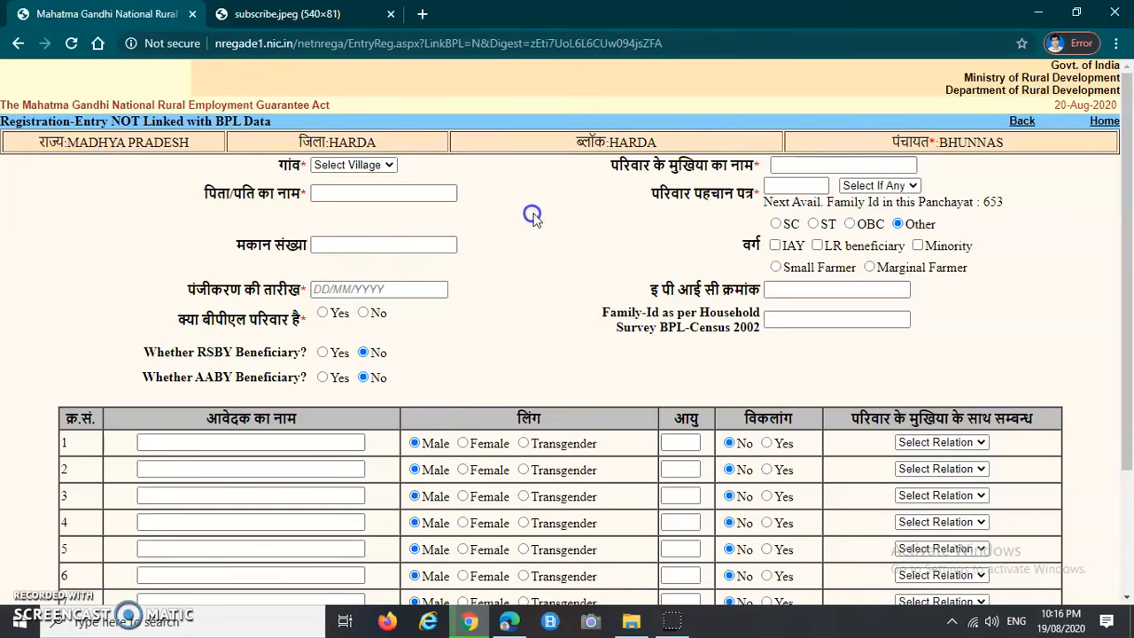
{"action": "left_click", "coordinate": [369, 166]}
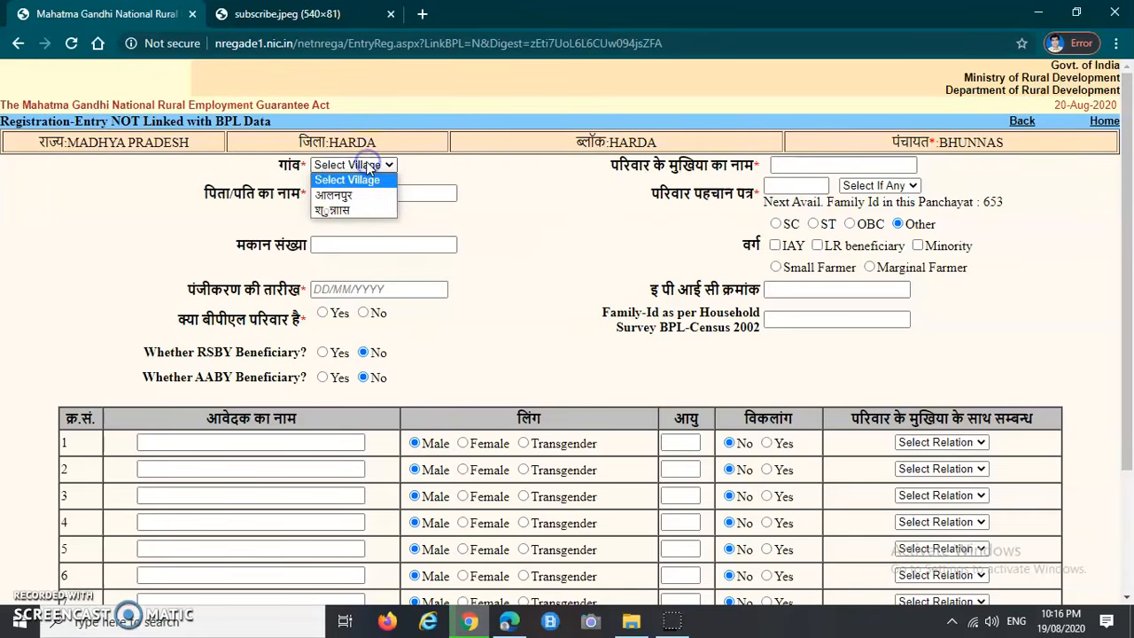
{"action": "left_click", "coordinate": [331, 213]}
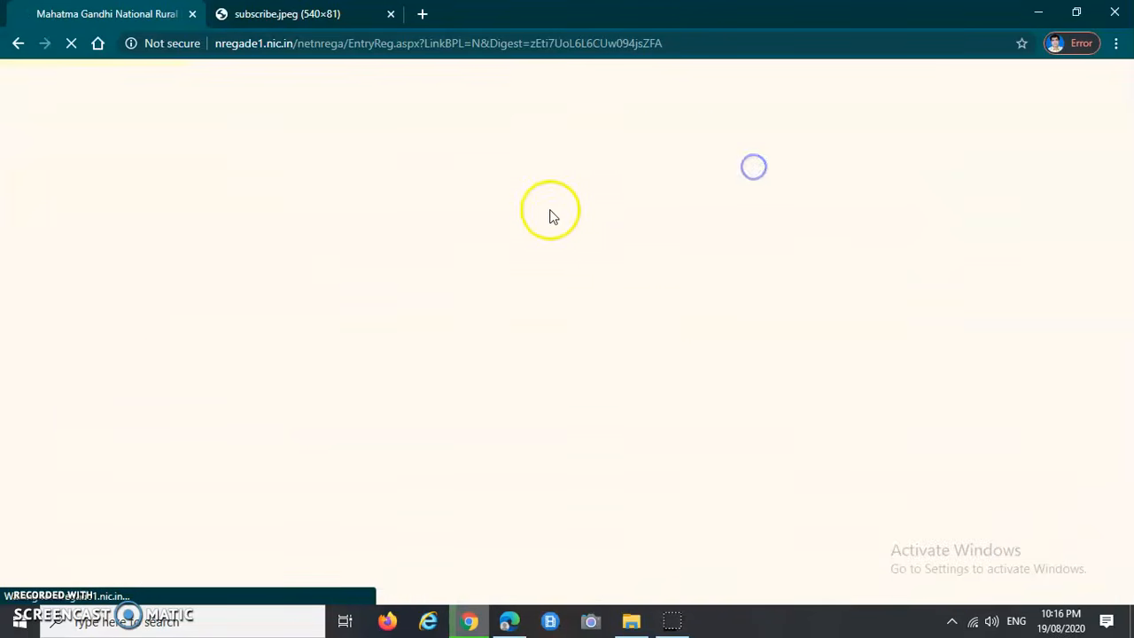
{"action": "left_click_drag", "start_coordinate": [599, 168], "coordinate": [758, 170]}
Step: Enter the family head's name and the father/husband's name
{"action": "left_click", "coordinate": [783, 165]}
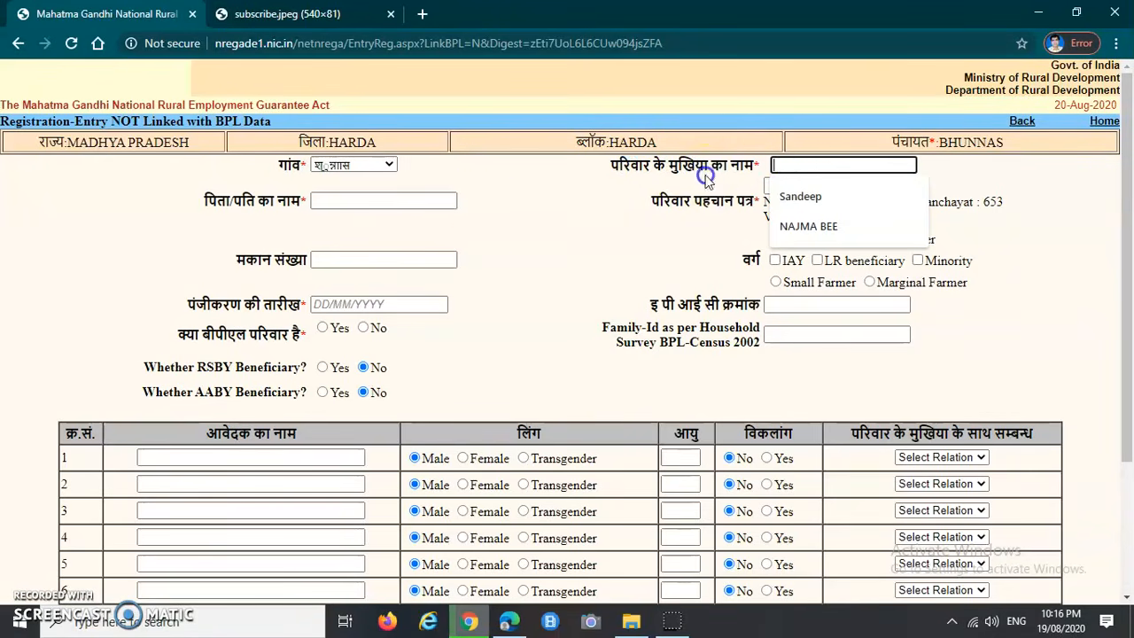
{"action": "left_click", "coordinate": [21, 463]}
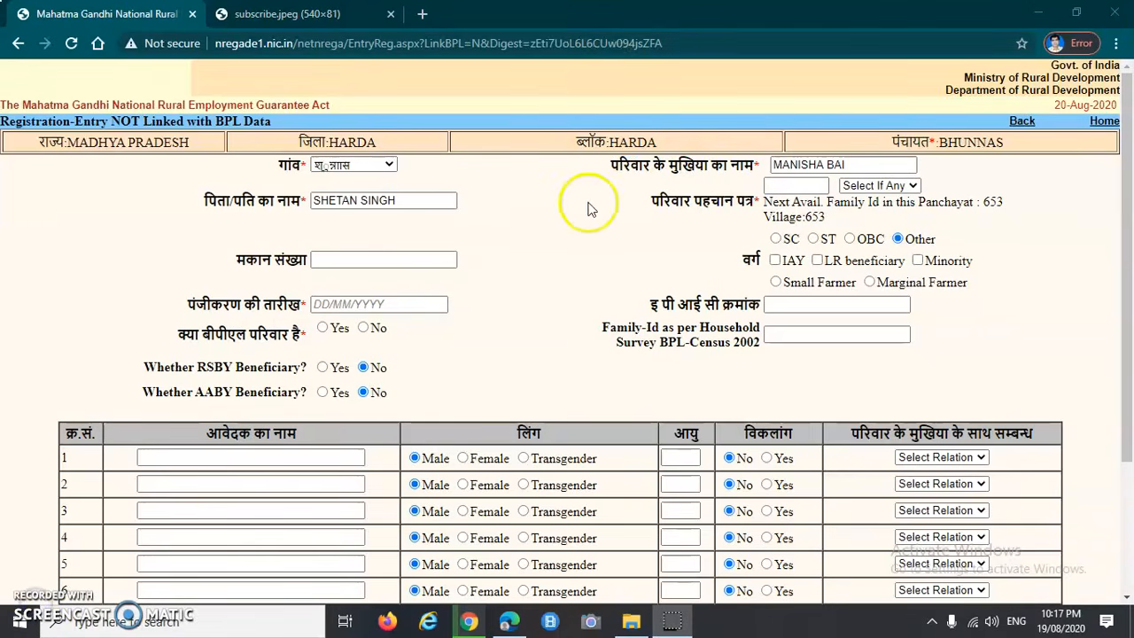
{"action": "left_click_drag", "start_coordinate": [612, 165], "coordinate": [759, 164]}
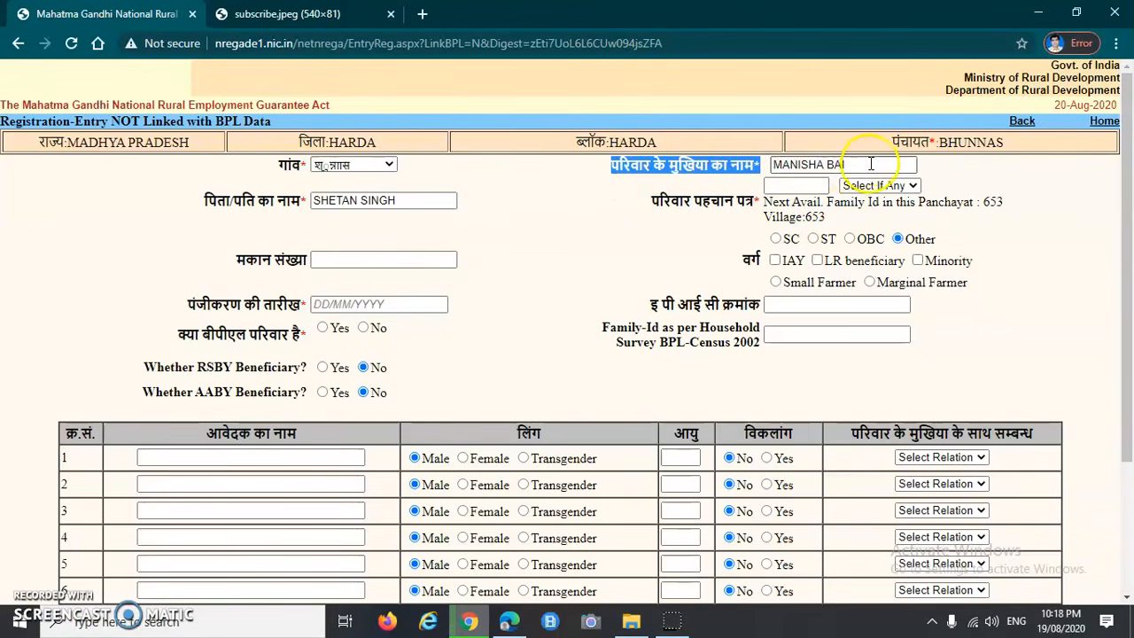
{"action": "left_click", "coordinate": [217, 201]}
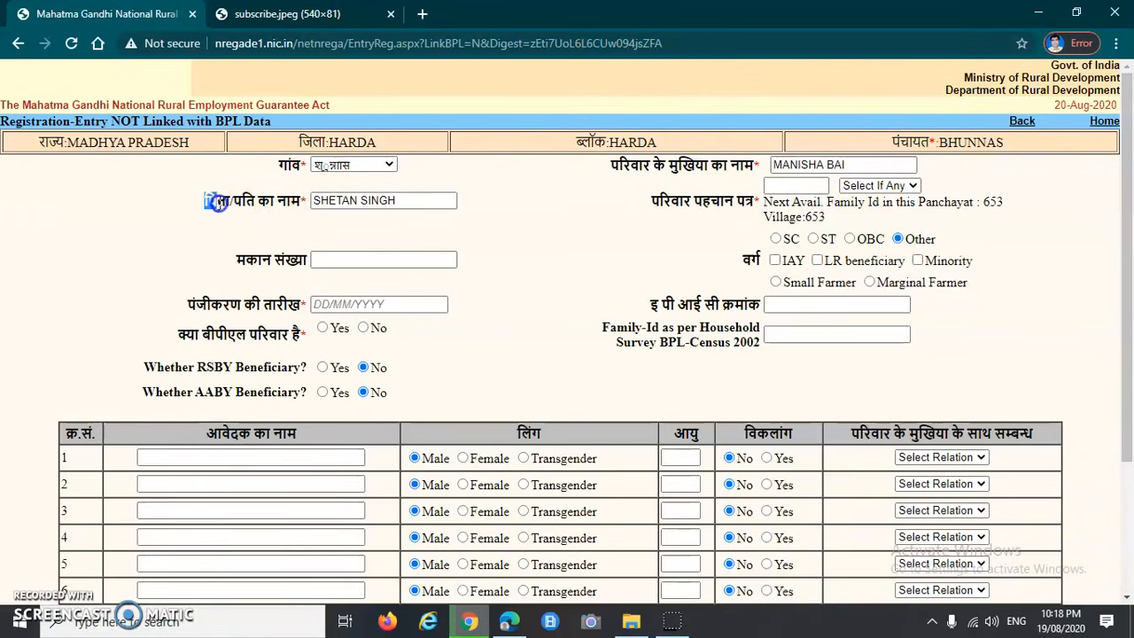
{"action": "left_click_drag", "start_coordinate": [217, 201], "coordinate": [302, 201]}
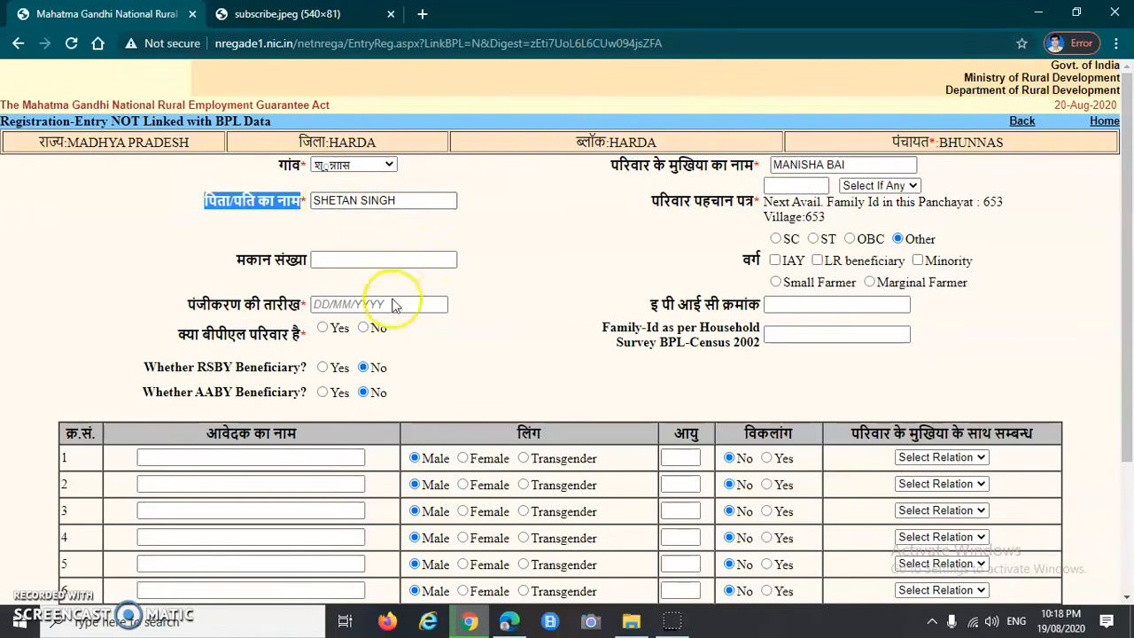
Step: Enter the next available family ID 653, leaving the suffix empty
{"action": "left_click", "coordinate": [652, 206]}
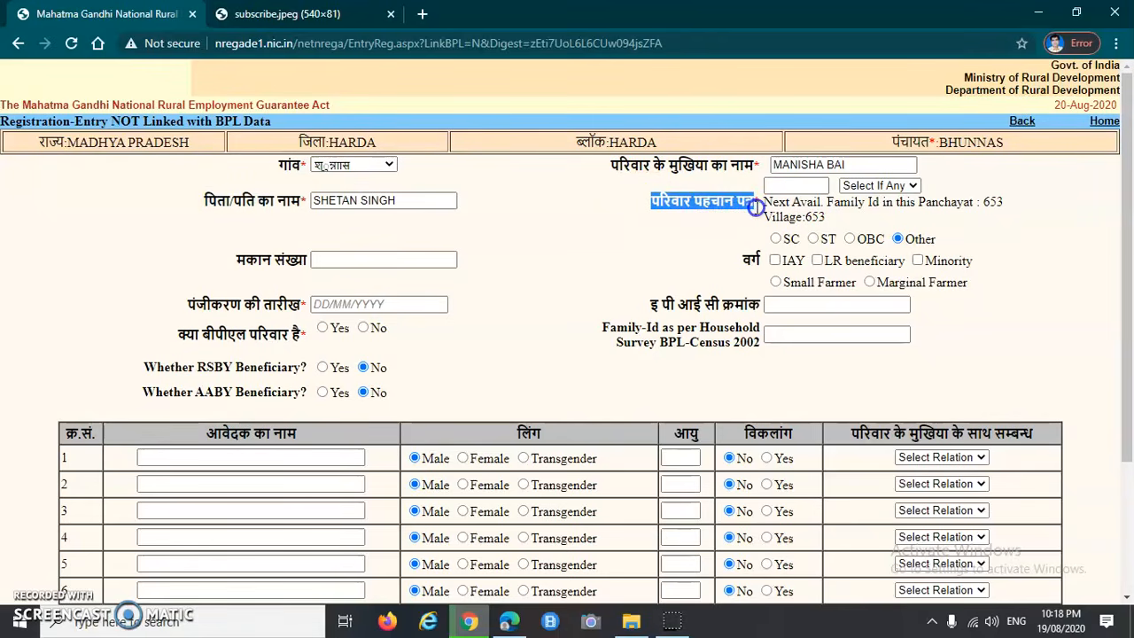
{"action": "left_click", "coordinate": [728, 222]}
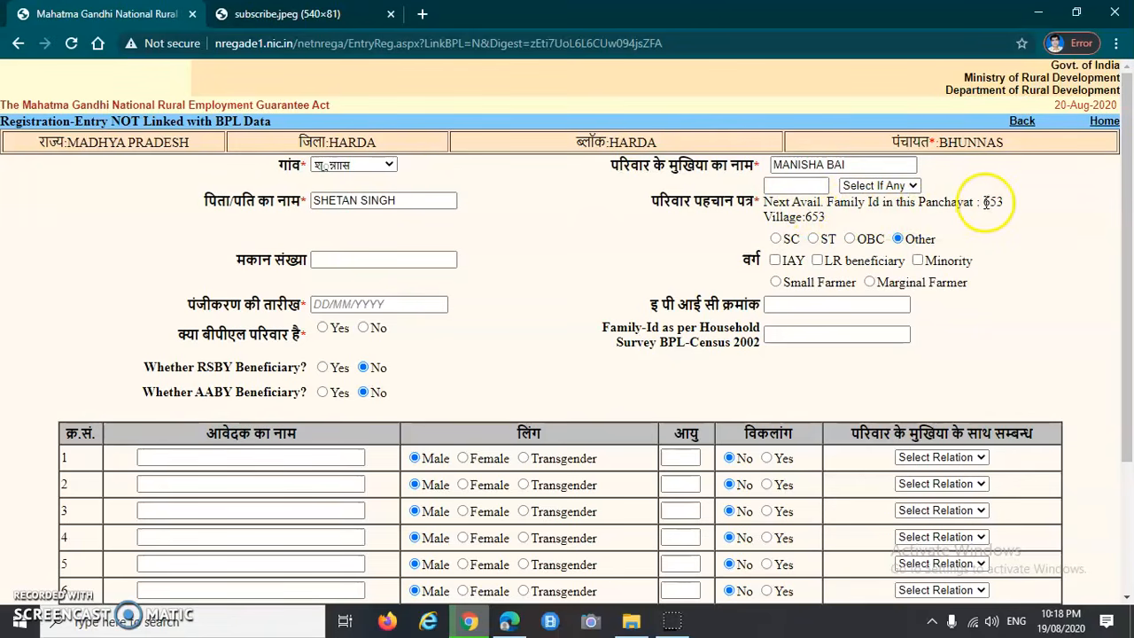
{"action": "left_click", "coordinate": [810, 217]}
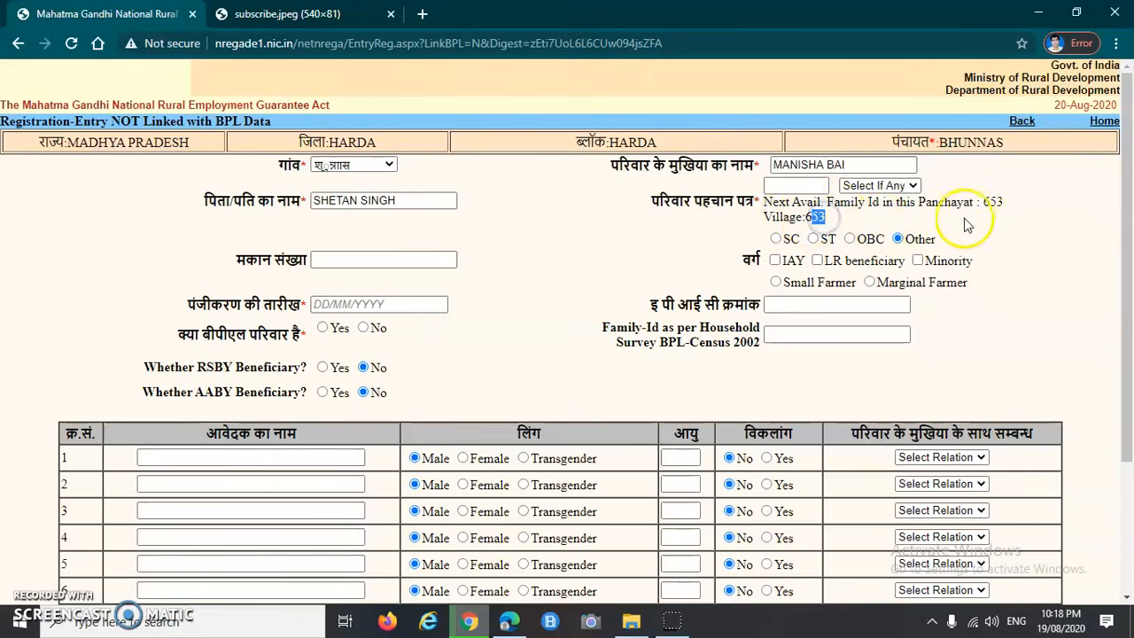
{"action": "left_click", "coordinate": [788, 187]}
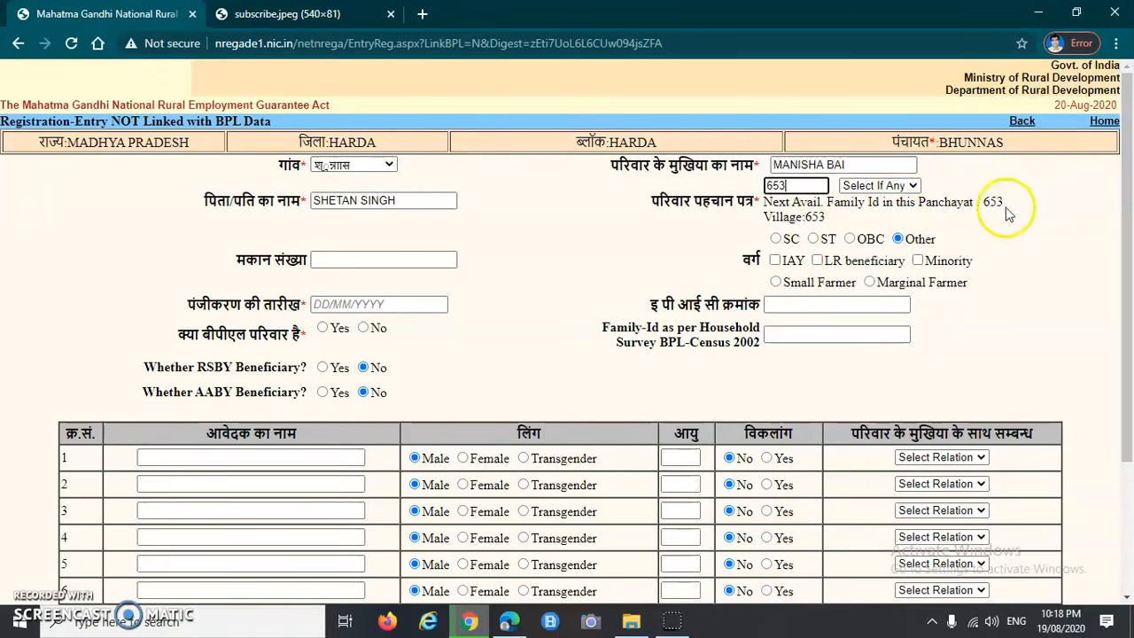
{"action": "left_click", "coordinate": [883, 186]}
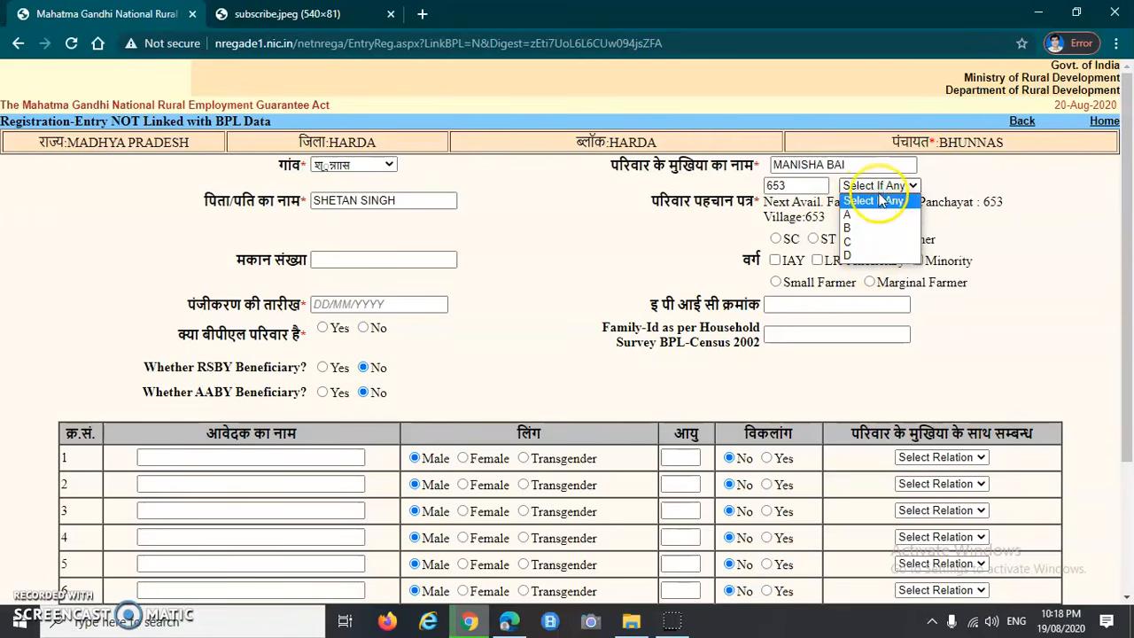
{"action": "left_click", "coordinate": [881, 203]}
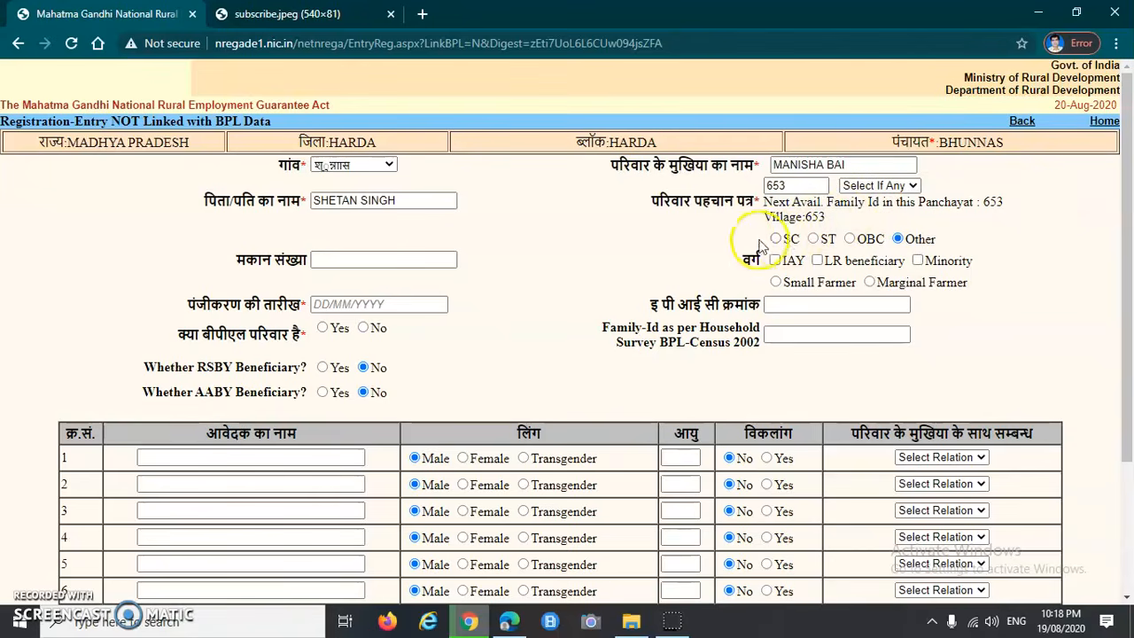
Step: Set the household's social category to ST
{"action": "left_click_drag", "start_coordinate": [750, 259], "coordinate": [763, 264]}
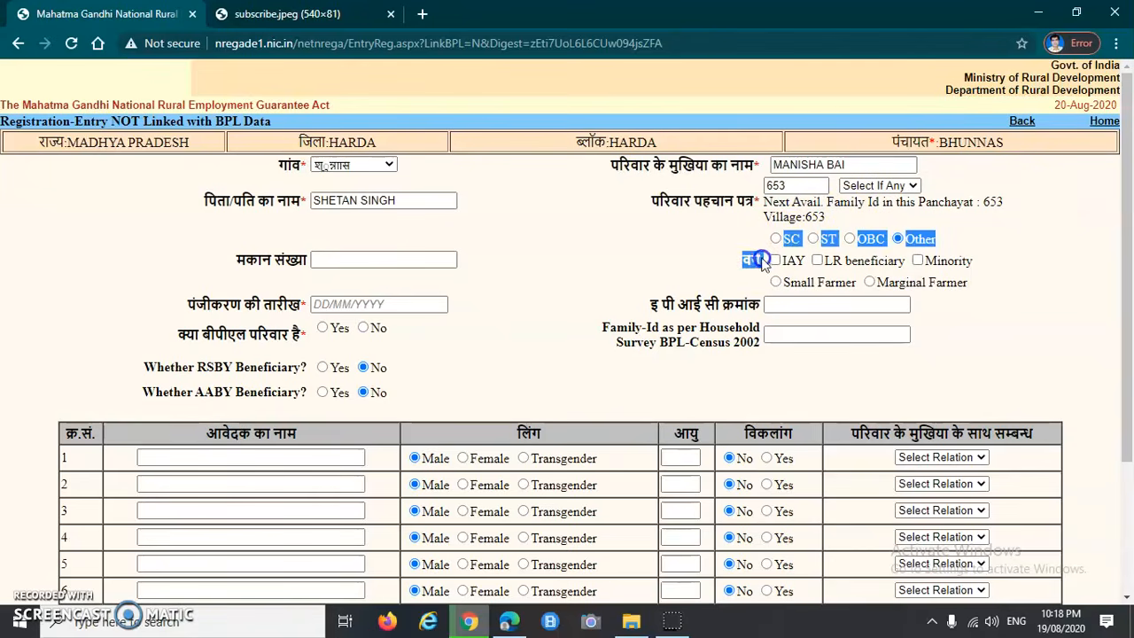
{"action": "left_click", "coordinate": [753, 237]}
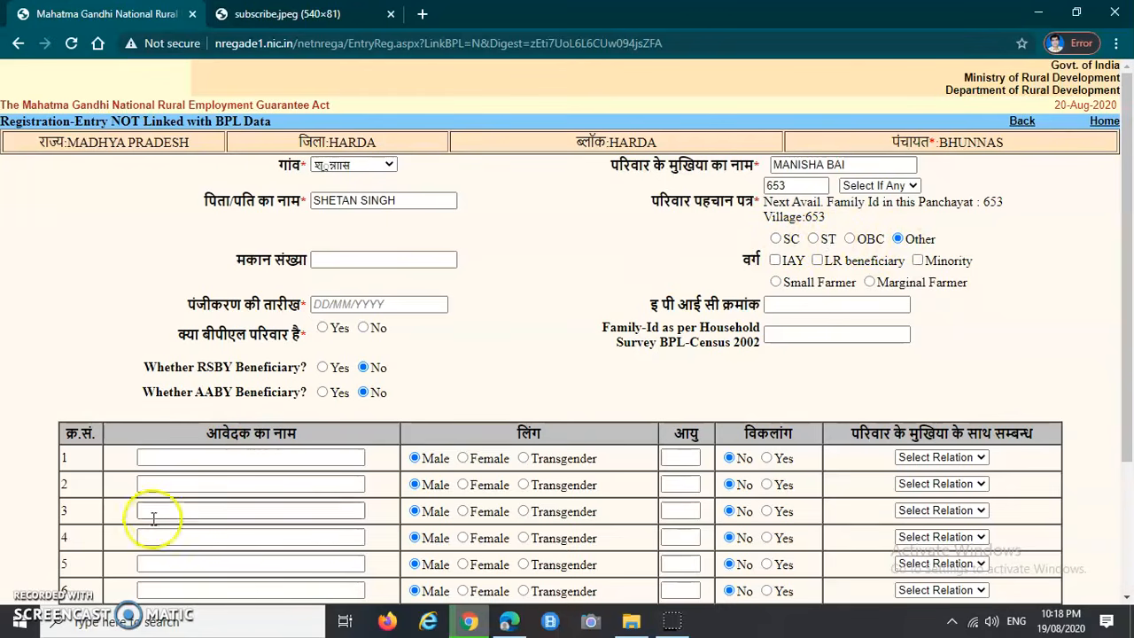
{"action": "left_click", "coordinate": [32, 595]}
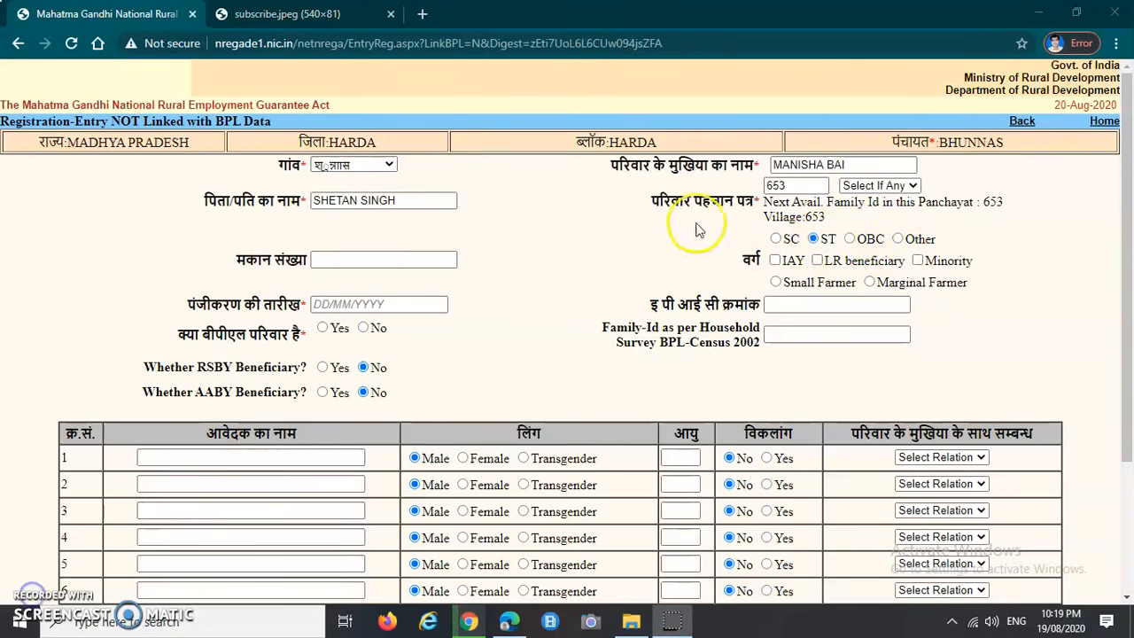
{"action": "left_click", "coordinate": [813, 240]}
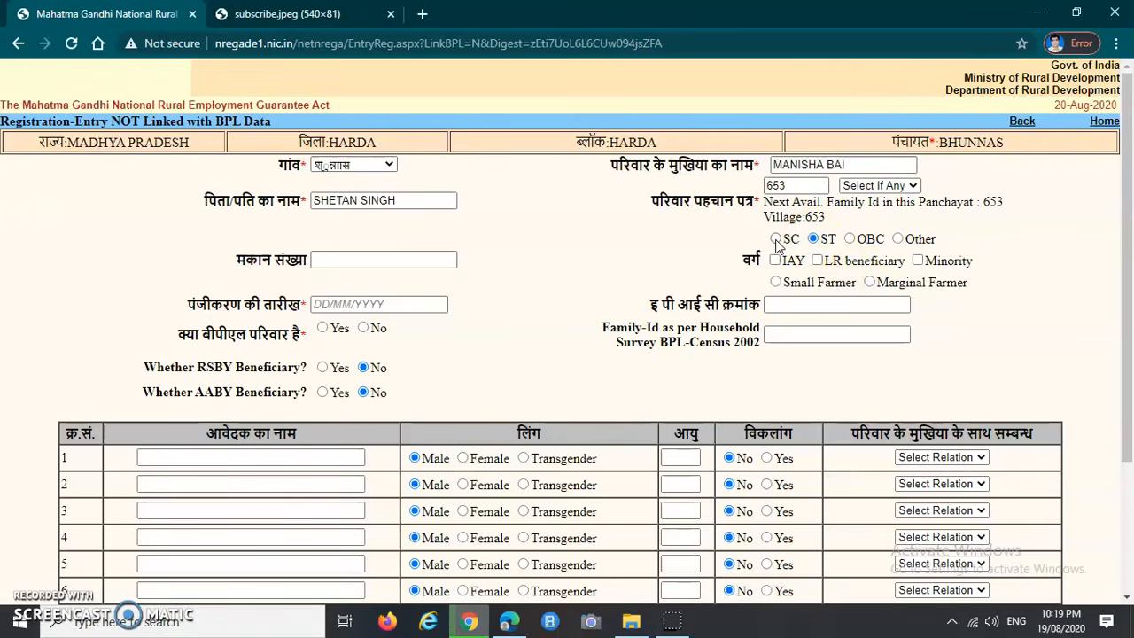
Step: Enter the house number and registration date 20/08/2020
{"action": "left_click", "coordinate": [814, 240]}
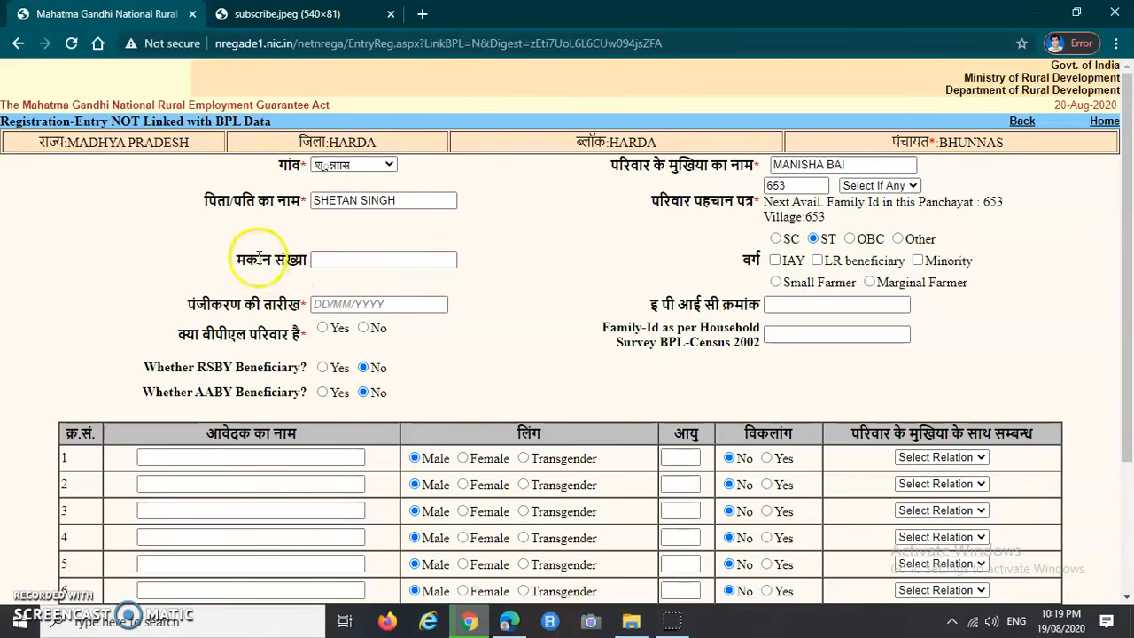
{"action": "left_click", "coordinate": [360, 262]}
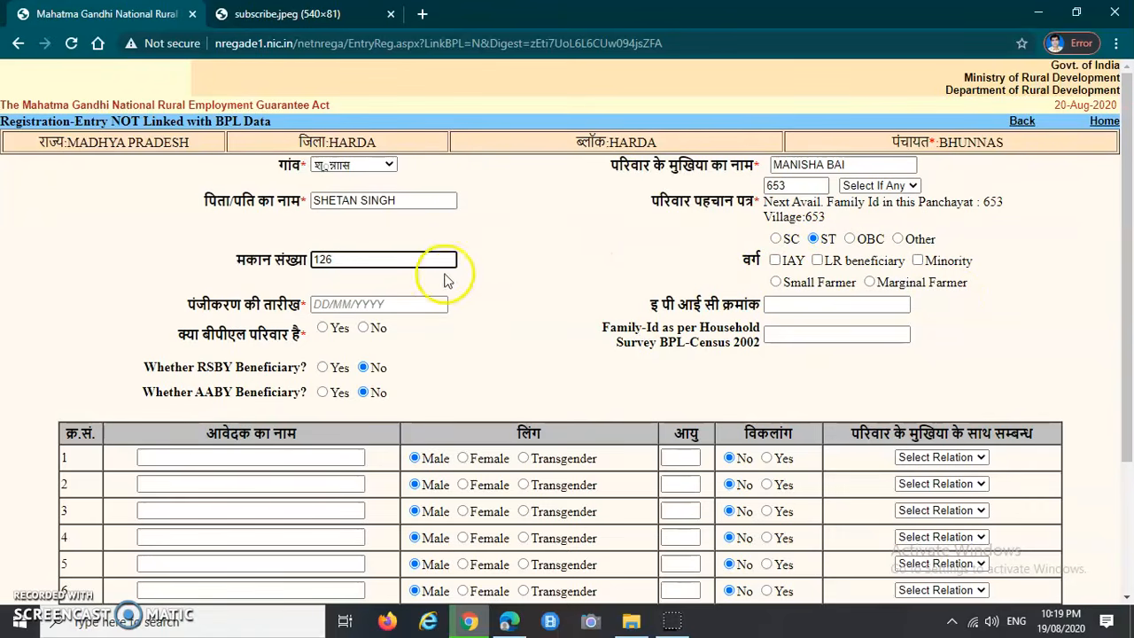
{"action": "left_click_drag", "start_coordinate": [184, 306], "coordinate": [295, 305]}
{"action": "left_click", "coordinate": [363, 304]}
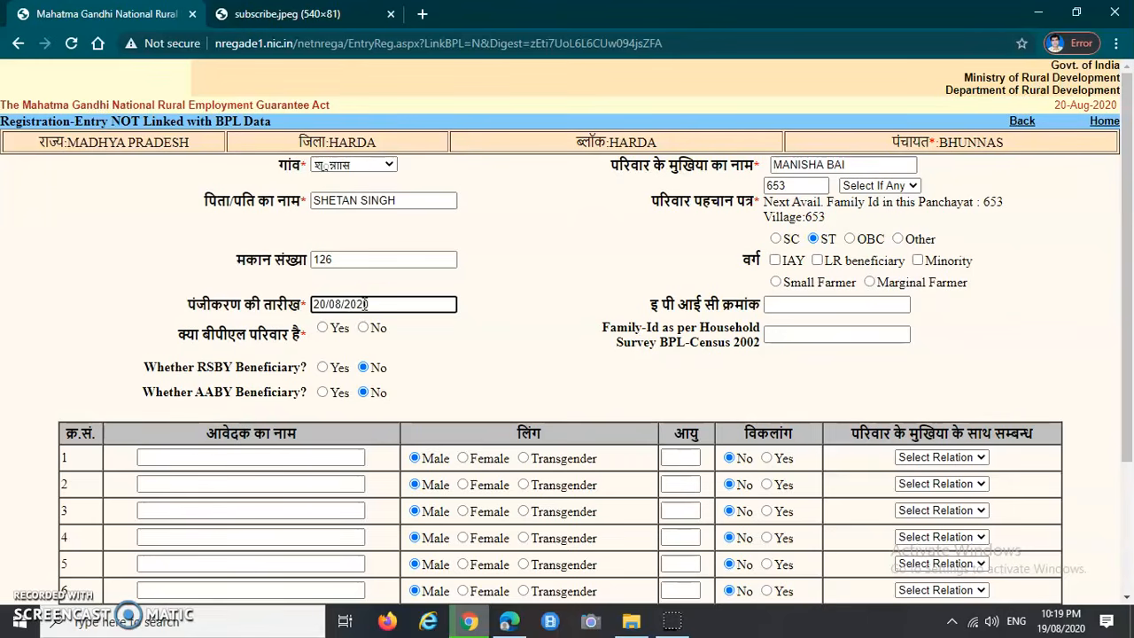
Step: Leave the EPIC number blank and answer No to BPL family
{"action": "left_click_drag", "start_coordinate": [650, 307], "coordinate": [681, 306]}
{"action": "left_click", "coordinate": [816, 308]}
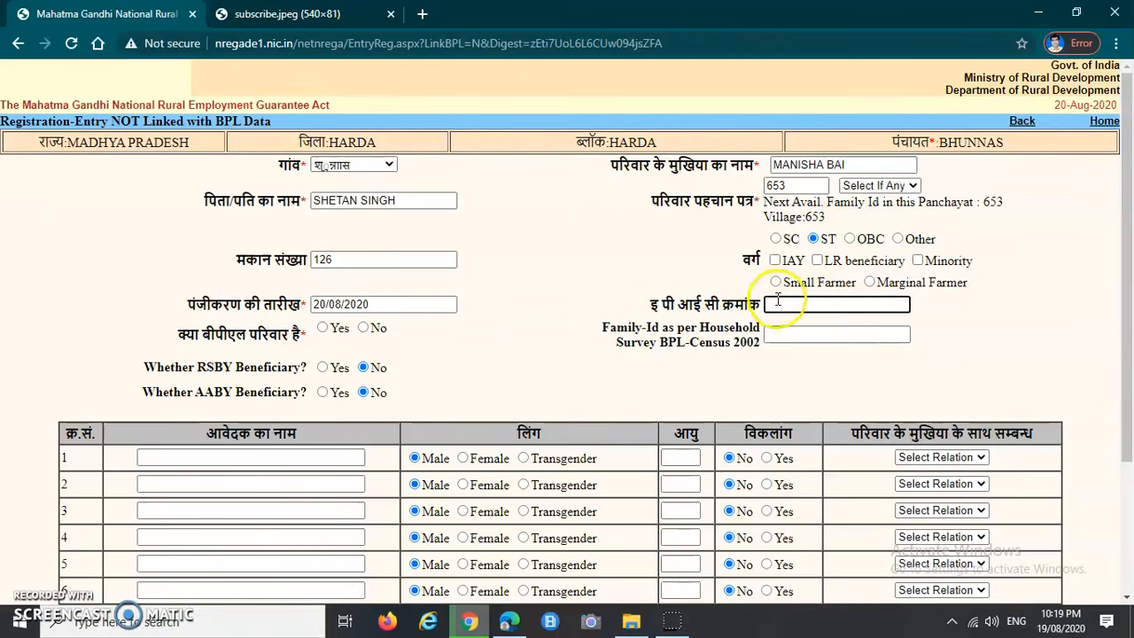
{"action": "left_click", "coordinate": [752, 305]}
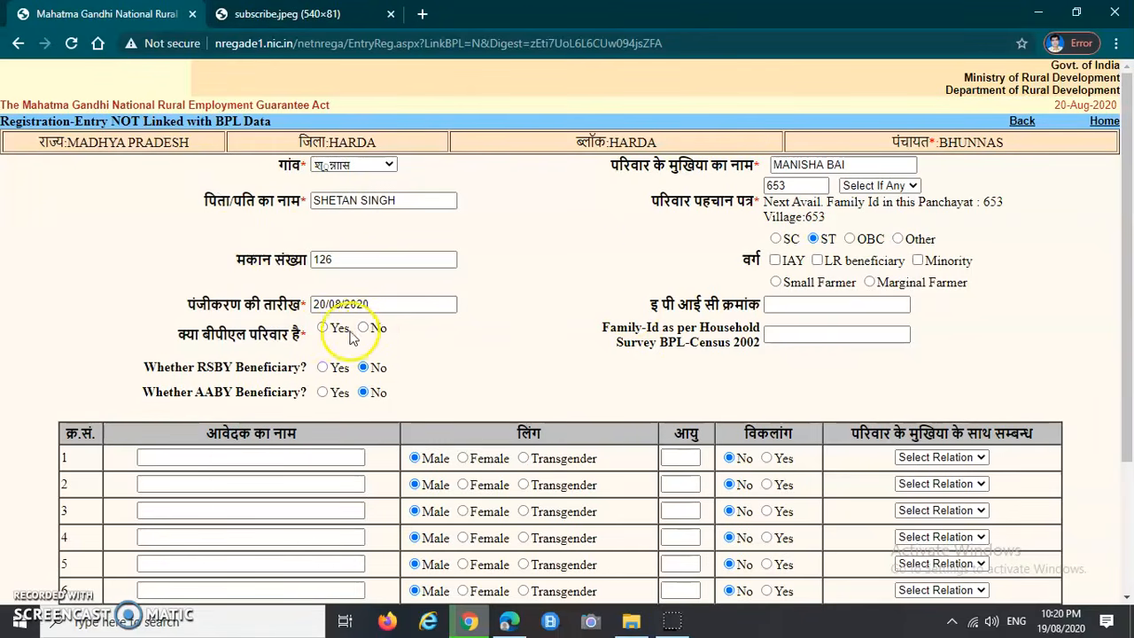
{"action": "left_click_drag", "start_coordinate": [180, 333], "coordinate": [310, 343]}
{"action": "left_click", "coordinate": [315, 350]}
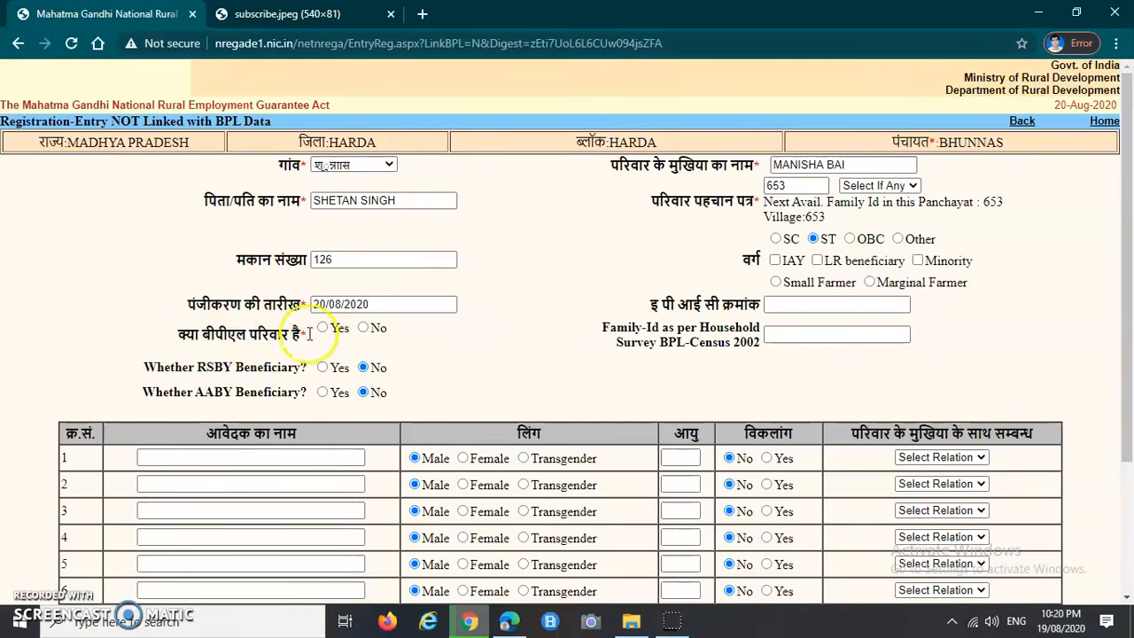
{"action": "left_click", "coordinate": [364, 328]}
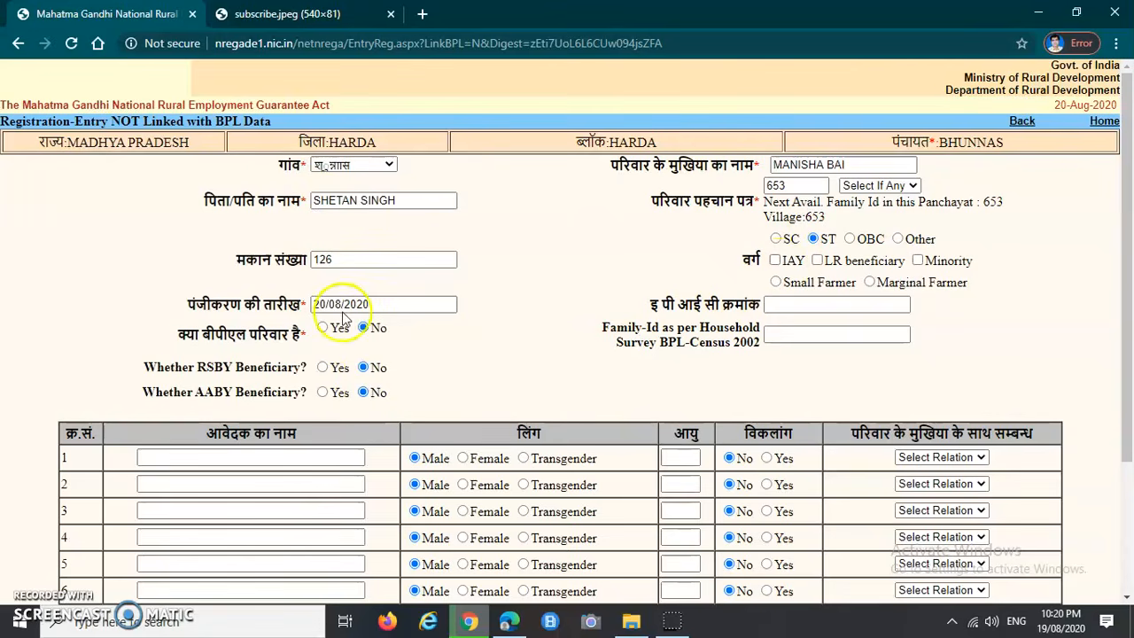
Step: Enter the first applicant's name in row 1 and set her gender to Female
{"action": "scroll", "coordinate": [450, 333], "scroll_direction": "down", "scroll_amount": 1}
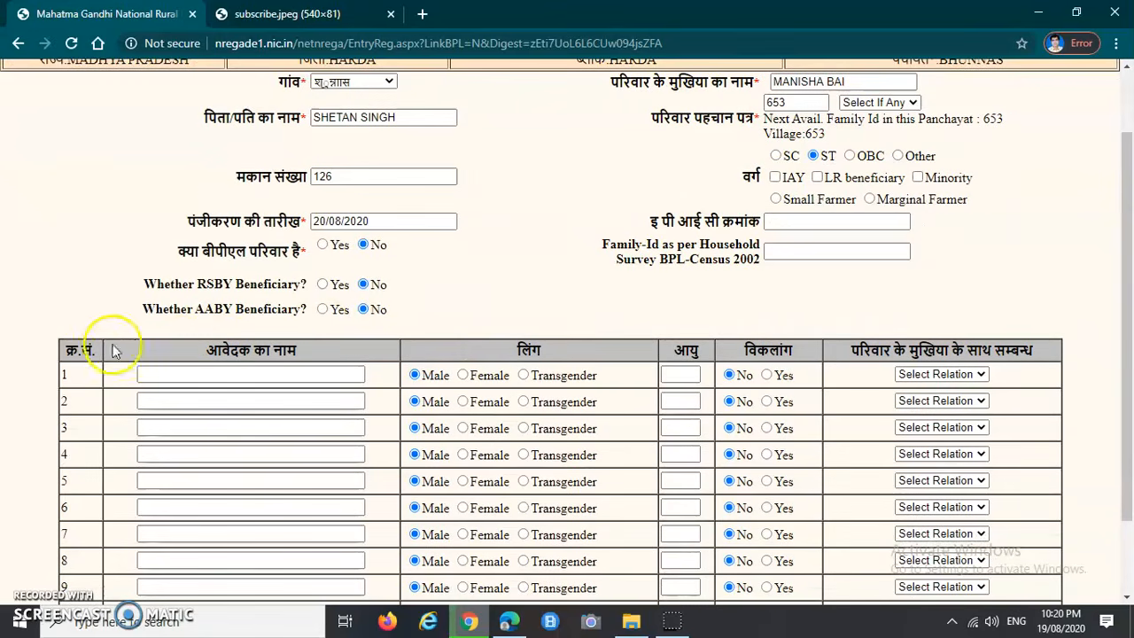
{"action": "left_click_drag", "start_coordinate": [67, 355], "coordinate": [103, 357]}
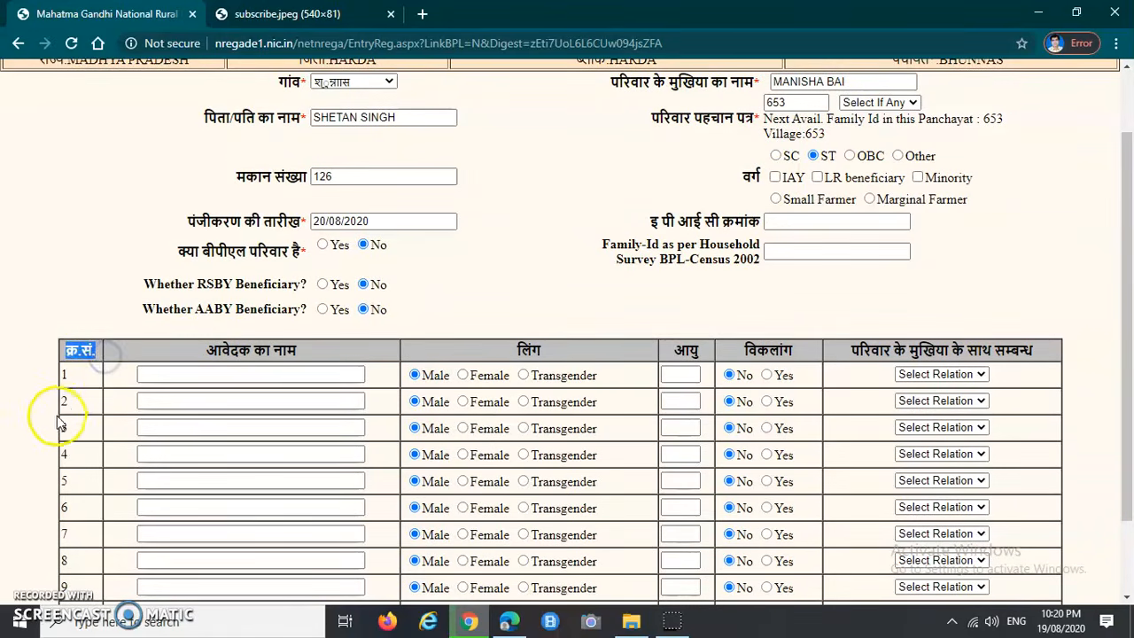
{"action": "left_click_drag", "start_coordinate": [206, 351], "coordinate": [315, 355]}
{"action": "left_click_drag", "start_coordinate": [517, 346], "coordinate": [552, 349]}
{"action": "left_click_drag", "start_coordinate": [671, 352], "coordinate": [728, 358]}
{"action": "left_click_drag", "start_coordinate": [849, 351], "coordinate": [1033, 345]}
{"action": "left_click", "coordinate": [1020, 298]}
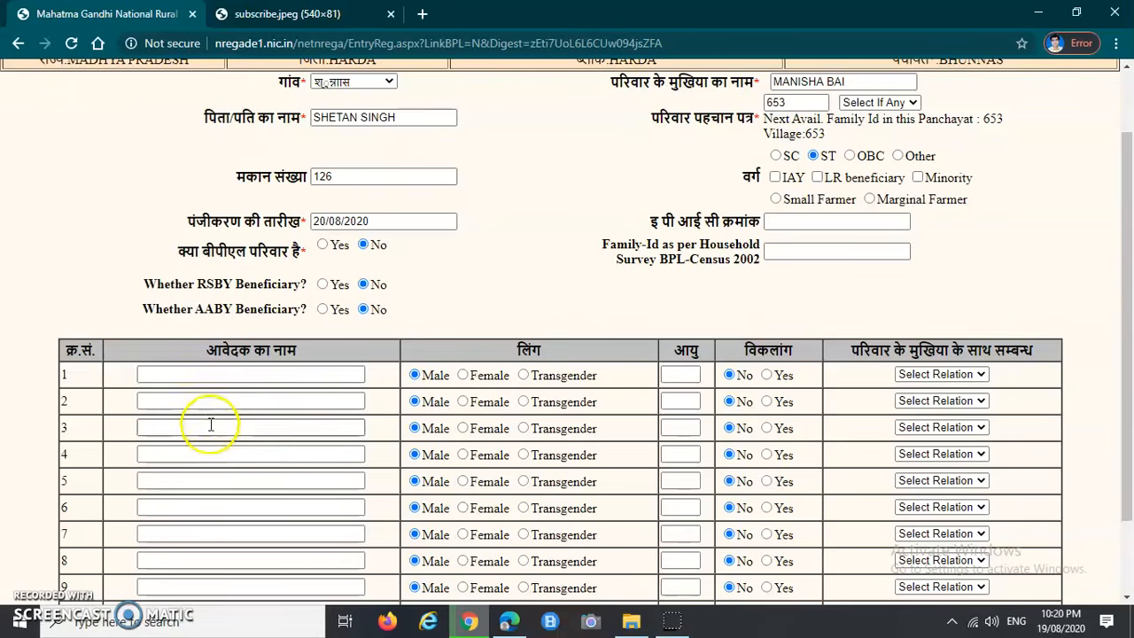
{"action": "left_click", "coordinate": [182, 373]}
{"action": "left_click", "coordinate": [124, 404]}
{"action": "left_click", "coordinate": [189, 402]}
{"action": "left_click", "coordinate": [120, 402]}
{"action": "left_click", "coordinate": [170, 376]}
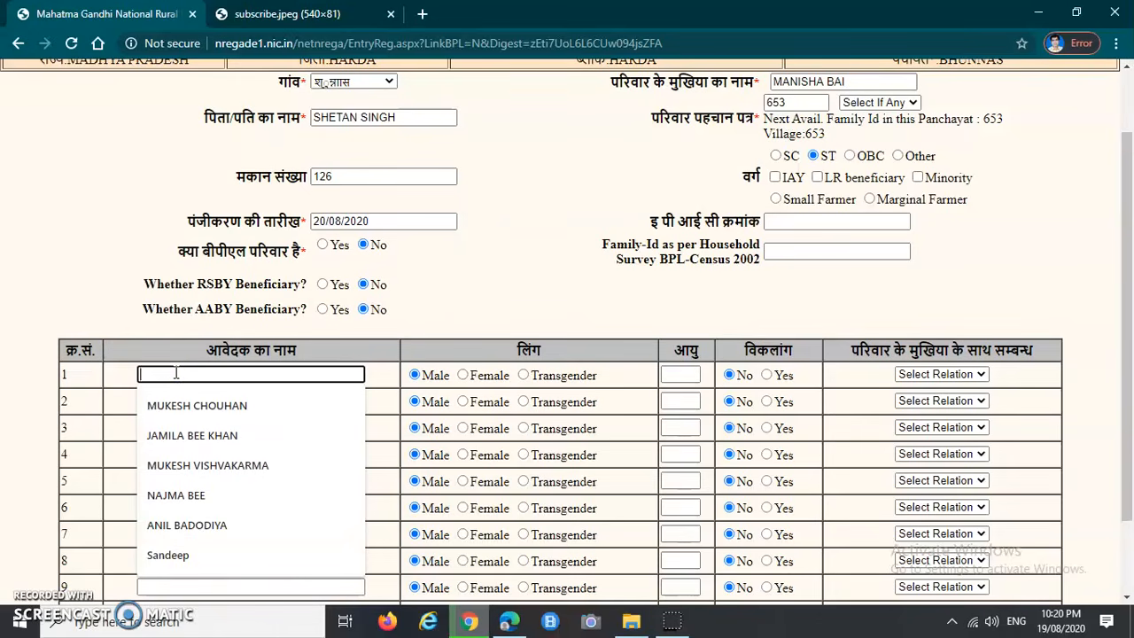
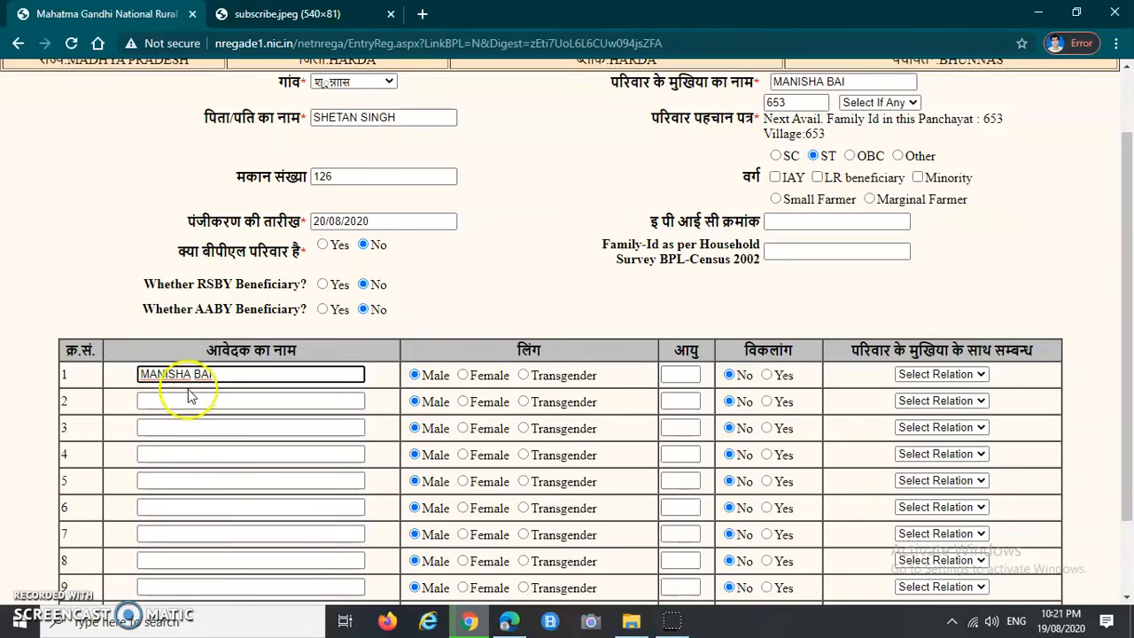
{"action": "left_click", "coordinate": [463, 376]}
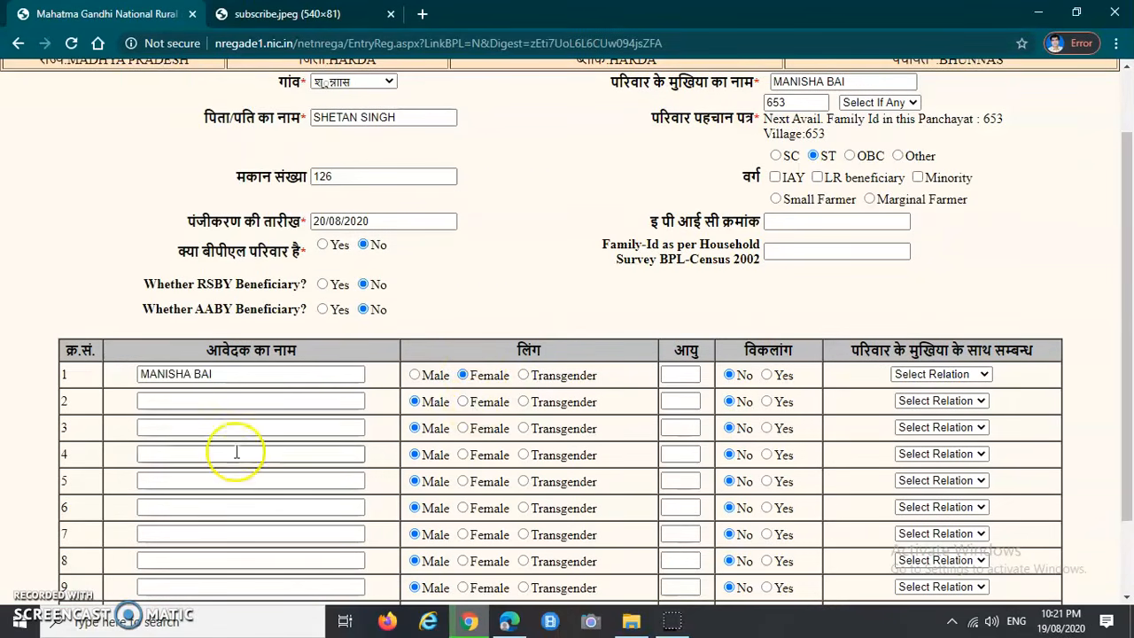
Step: Give the first applicant age 26 and relation Self, leaving row 2 unchanged
{"action": "left_click", "coordinate": [682, 374]}
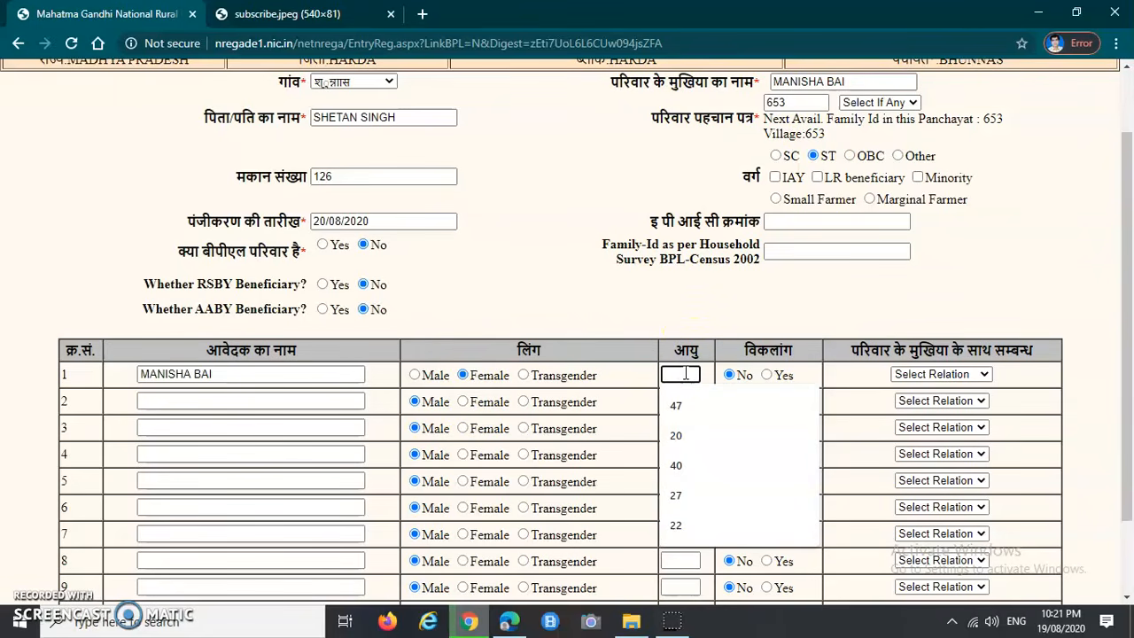
{"action": "type", "text": "26"}
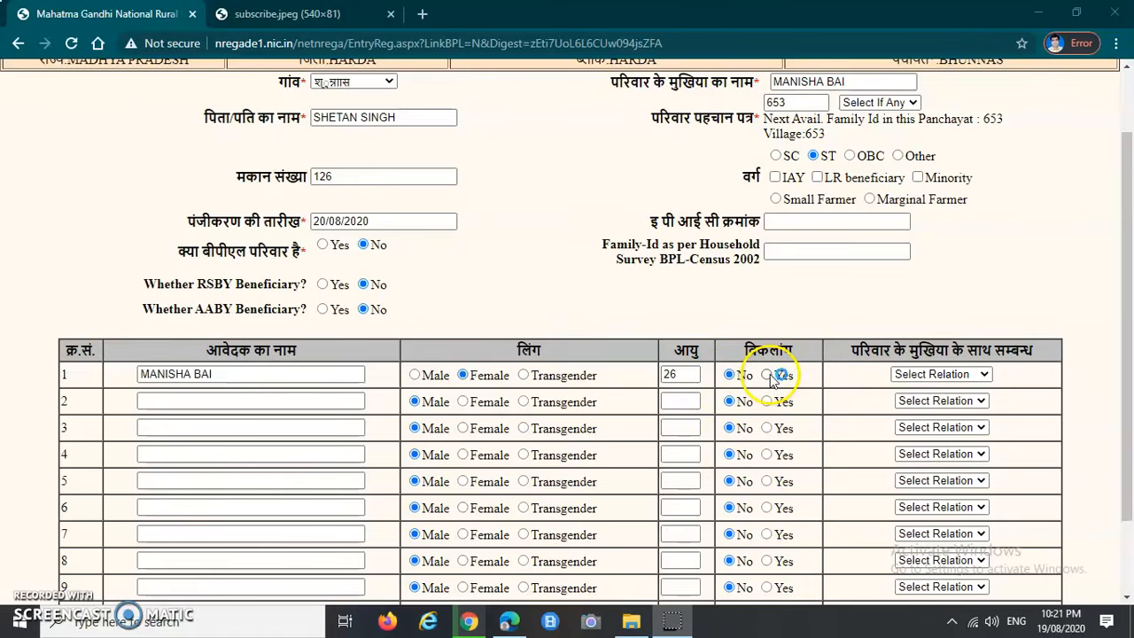
{"action": "left_click_drag", "start_coordinate": [846, 350], "coordinate": [1032, 345]}
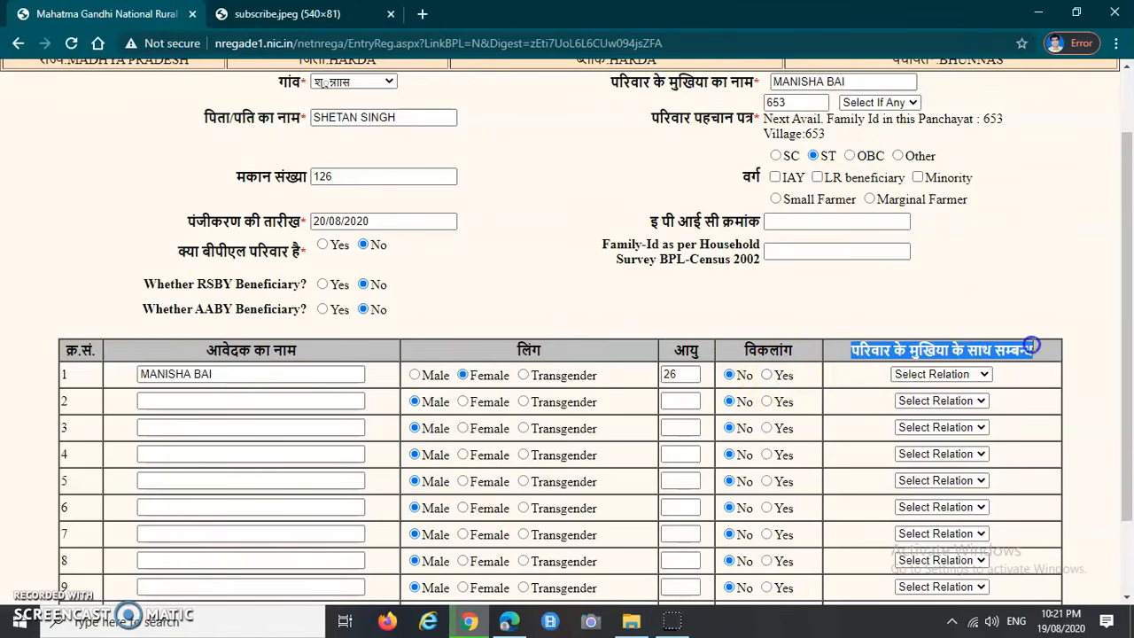
{"action": "left_click", "coordinate": [920, 378]}
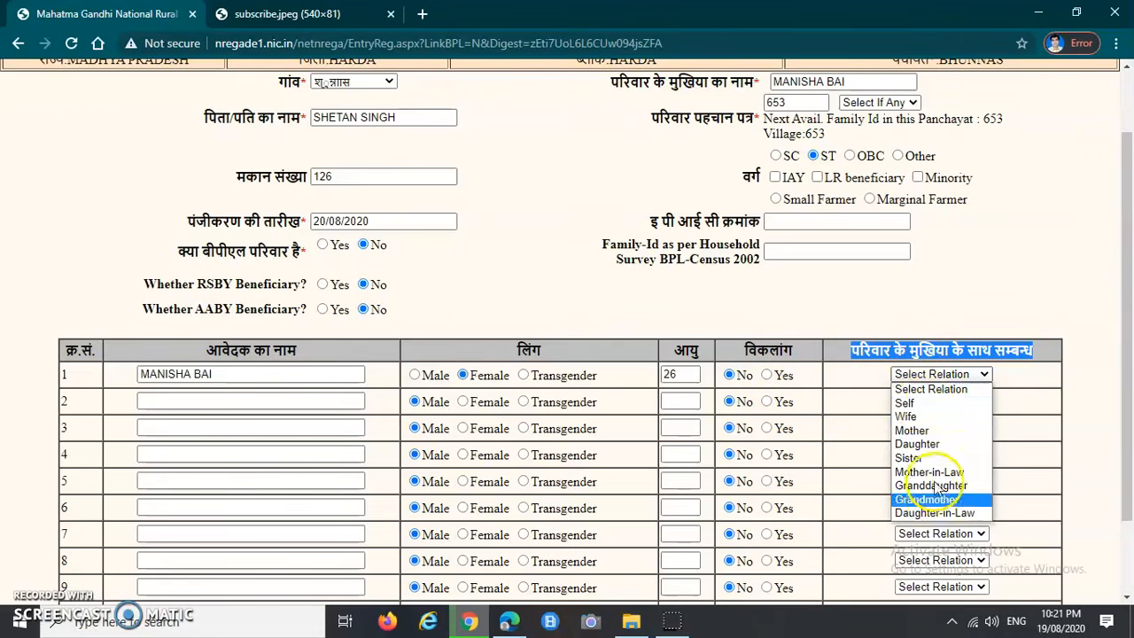
{"action": "left_click", "coordinate": [921, 404]}
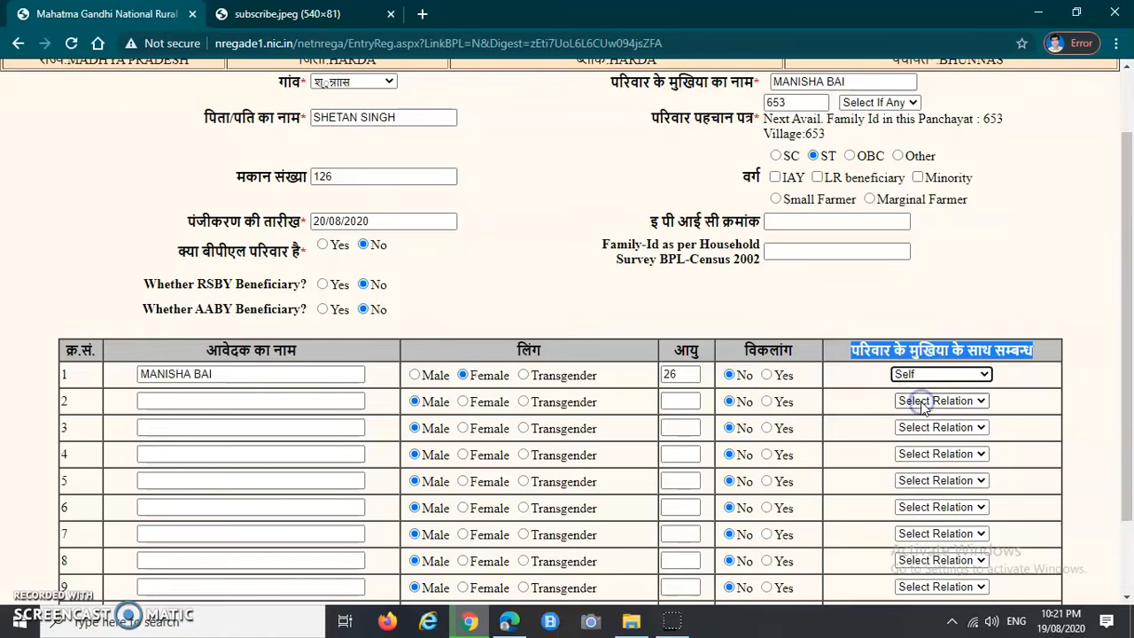
{"action": "left_click", "coordinate": [859, 397]}
{"action": "left_click", "coordinate": [165, 400]}
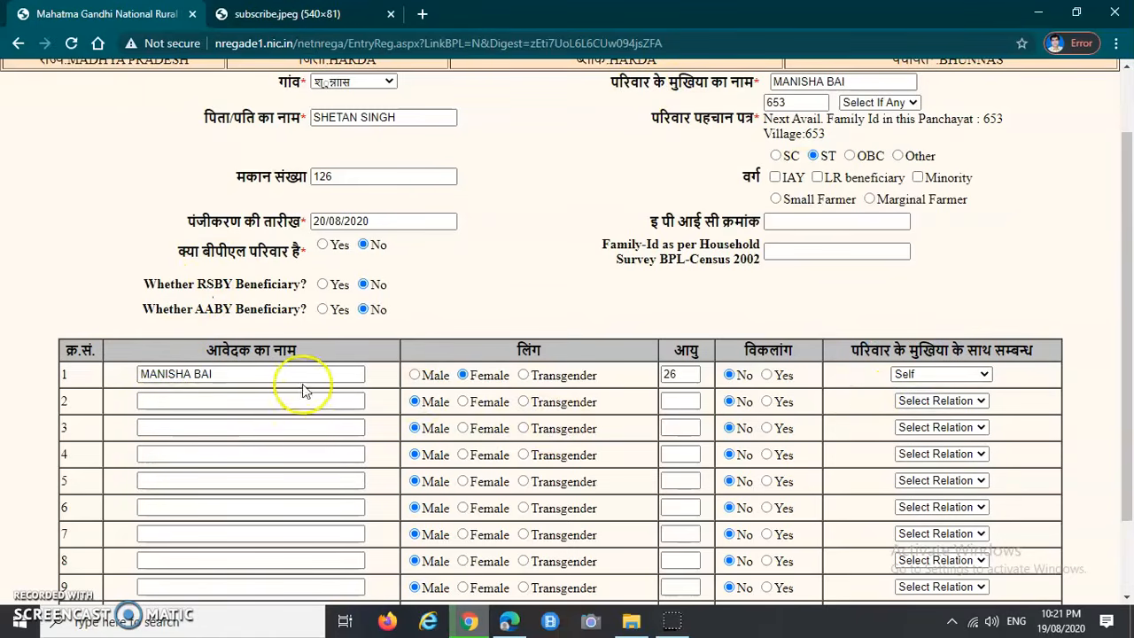
{"action": "left_click", "coordinate": [952, 400]}
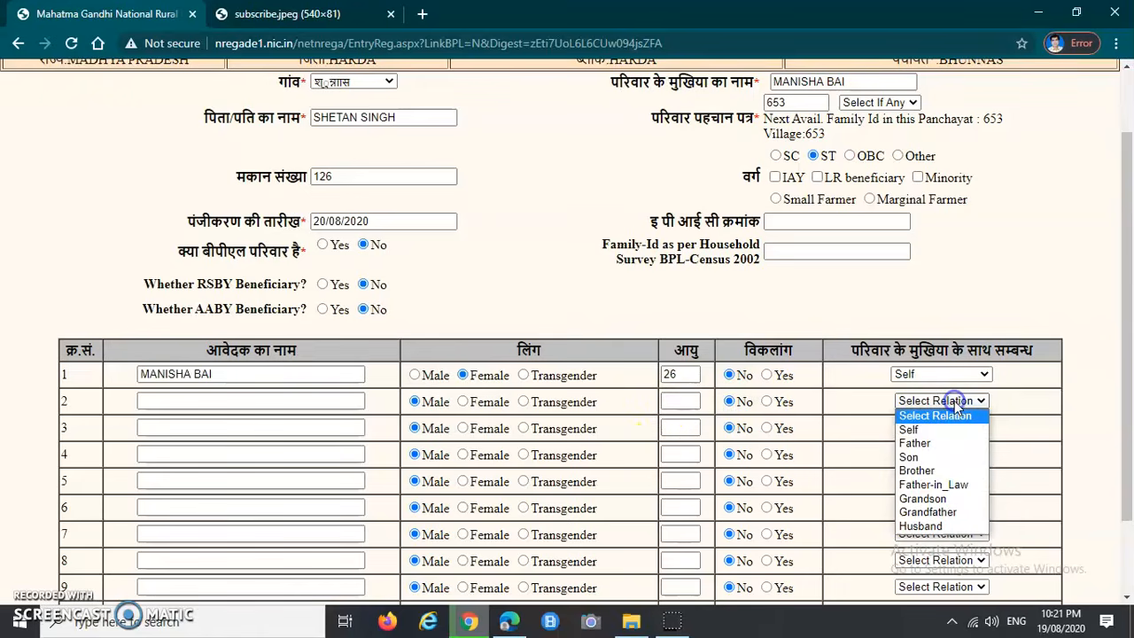
{"action": "left_click", "coordinate": [34, 601]}
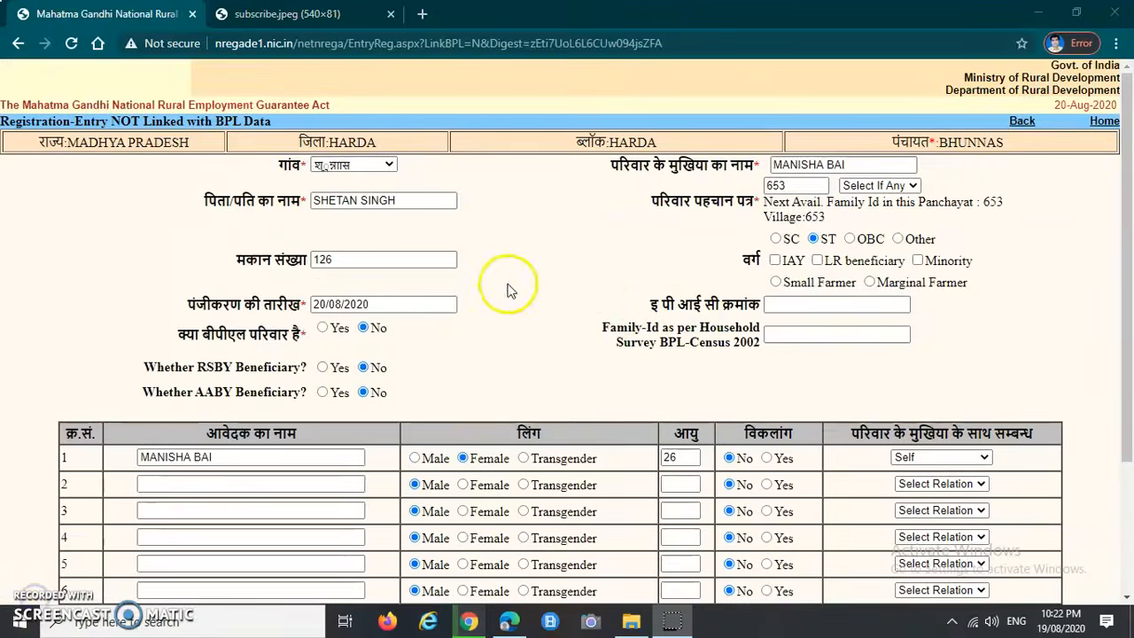
{"action": "scroll", "coordinate": [687, 321], "scroll_direction": "down", "scroll_amount": 1}
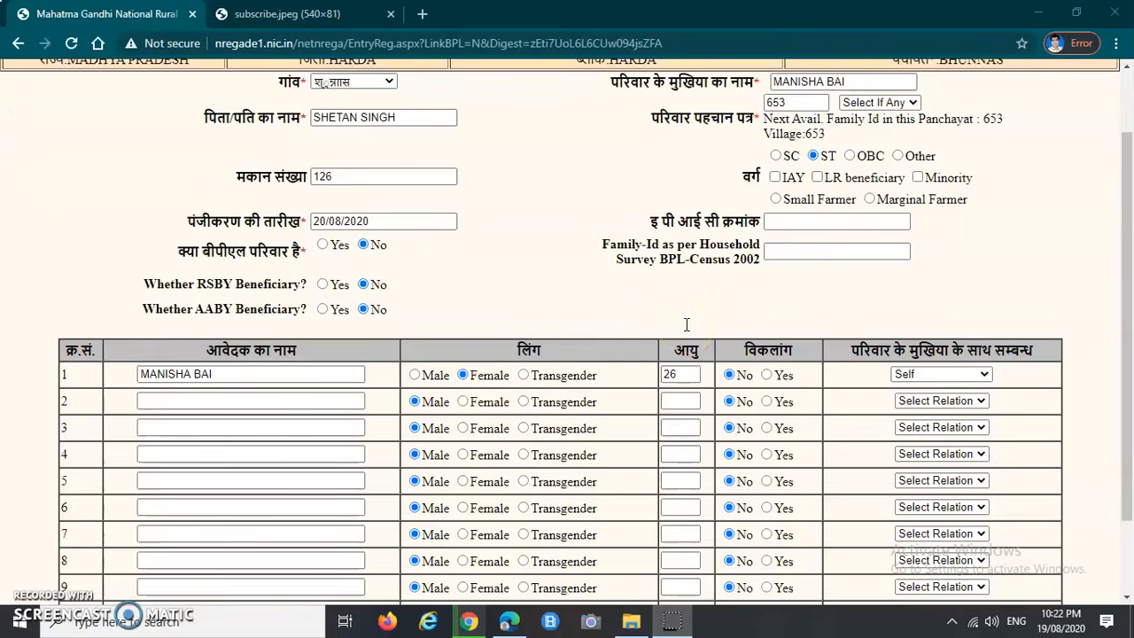
{"action": "scroll", "coordinate": [686, 324], "scroll_direction": "down", "scroll_amount": 2}
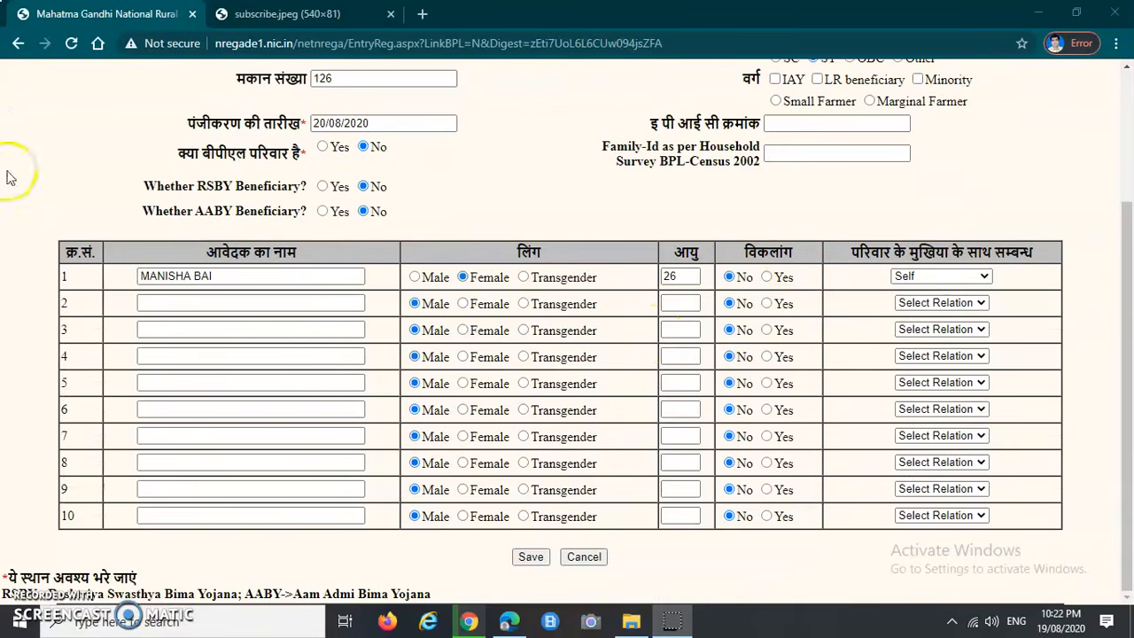
Step: Save the registration form and continue past the privacy warning to Record Saved
{"action": "left_click", "coordinate": [533, 564]}
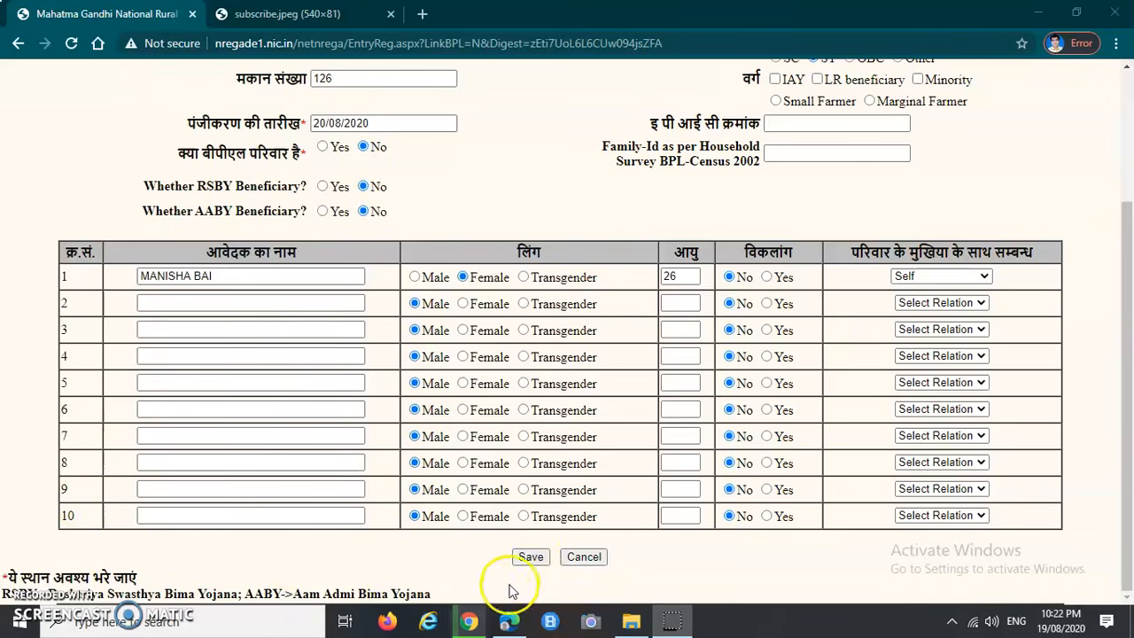
{"action": "left_click", "coordinate": [532, 565]}
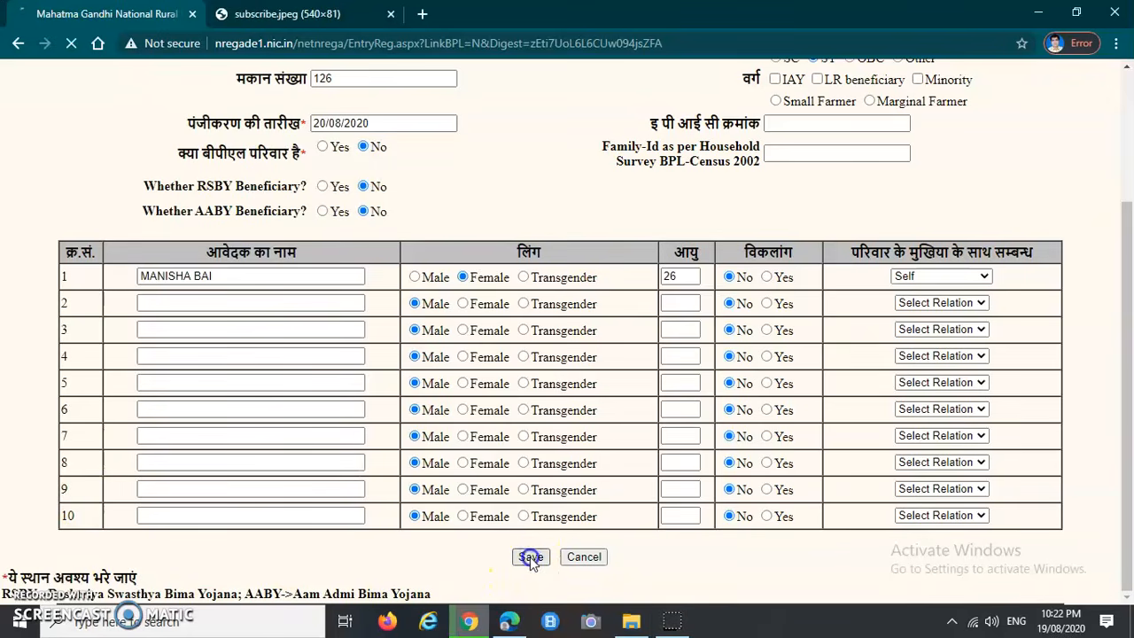
{"action": "left_click", "coordinate": [90, 136]}
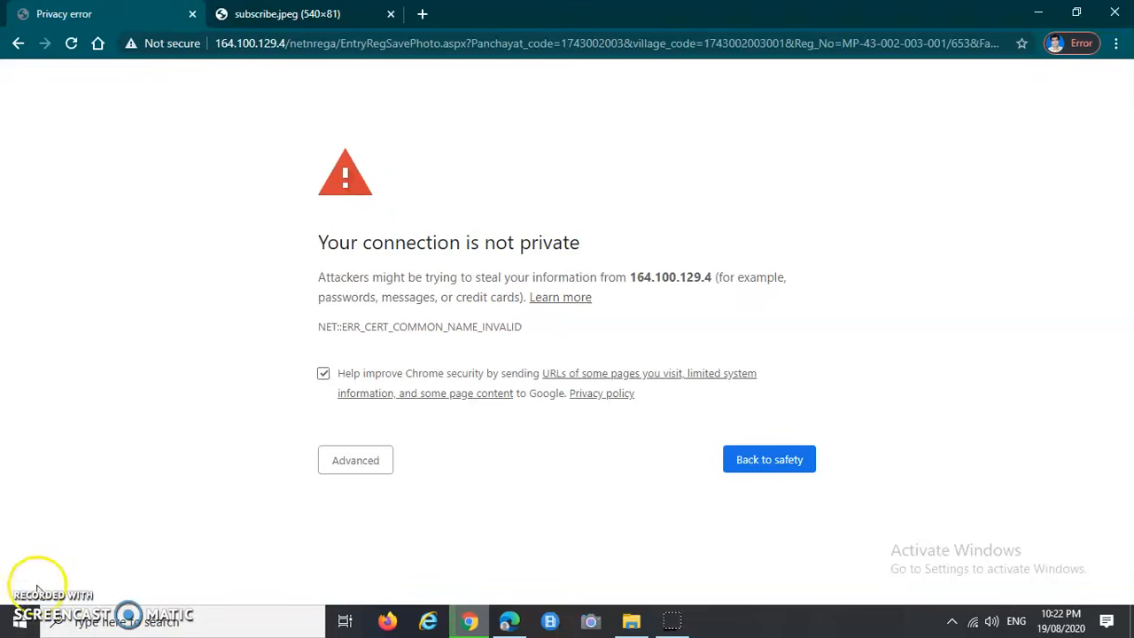
{"action": "left_click", "coordinate": [34, 595]}
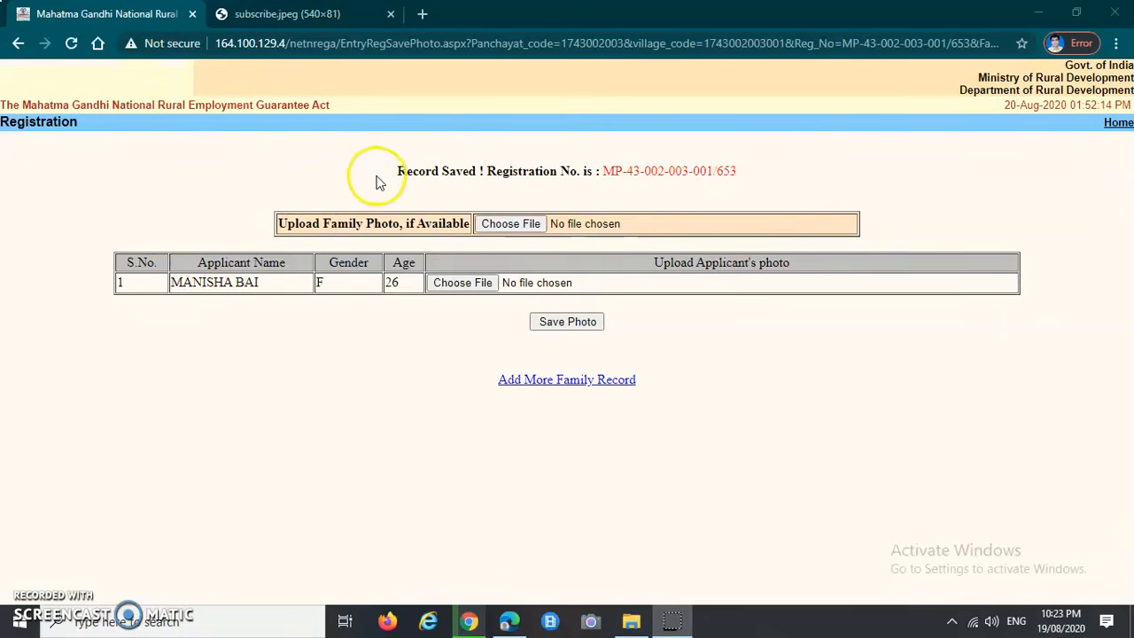
{"action": "left_click_drag", "start_coordinate": [392, 172], "coordinate": [484, 172]}
{"action": "left_click", "coordinate": [447, 196]}
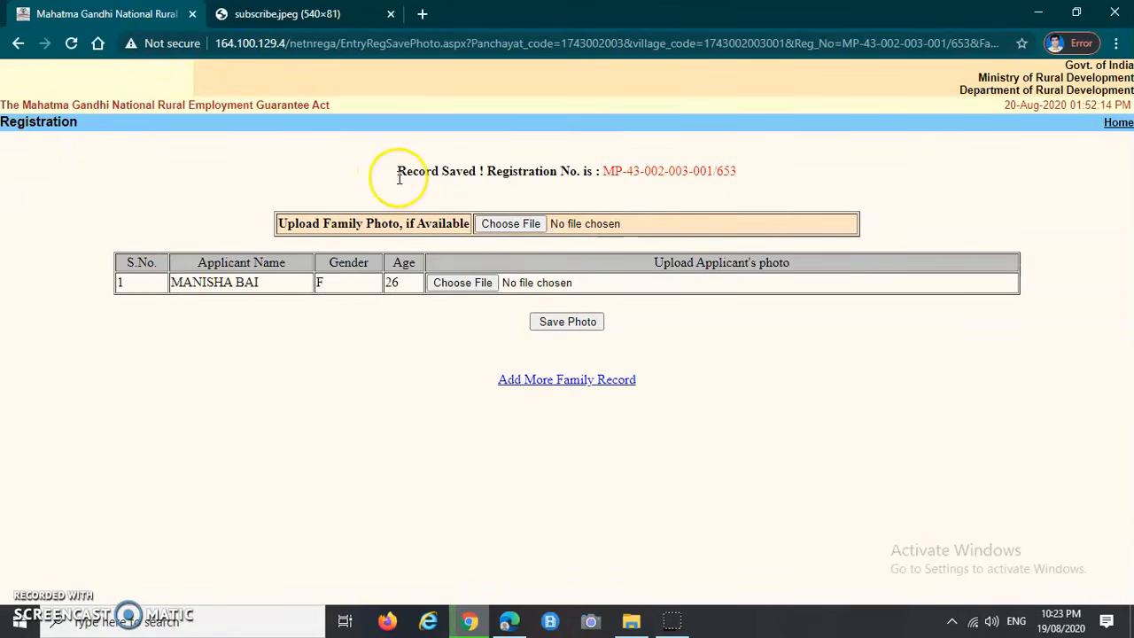
{"action": "left_click_drag", "start_coordinate": [482, 171], "coordinate": [696, 172]}
{"action": "left_click", "coordinate": [664, 183]}
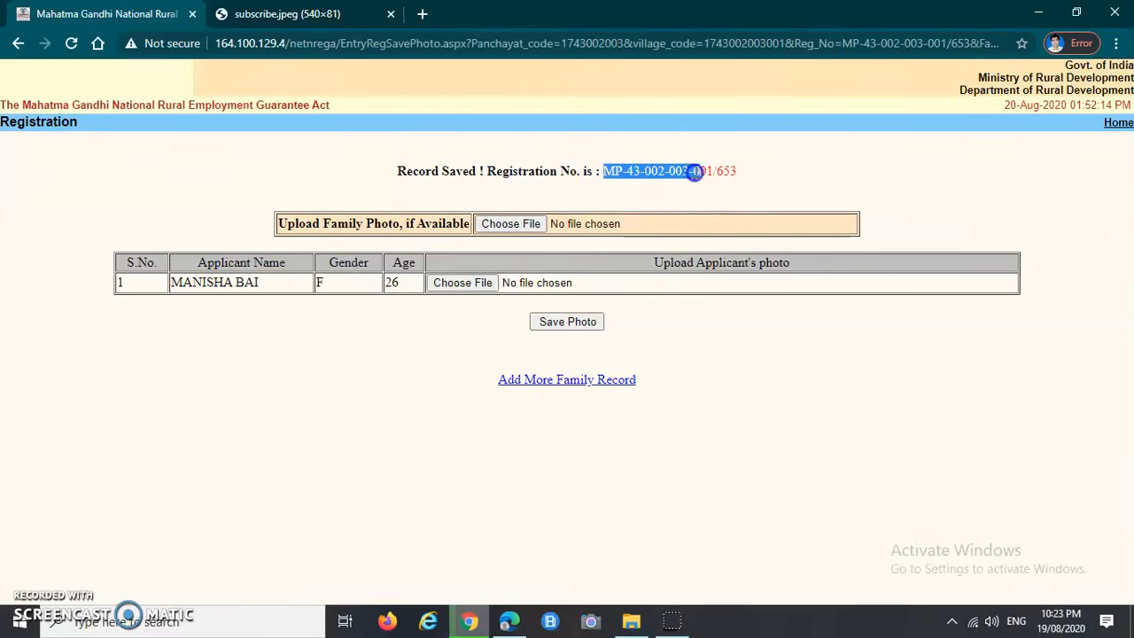
{"action": "left_click", "coordinate": [748, 185]}
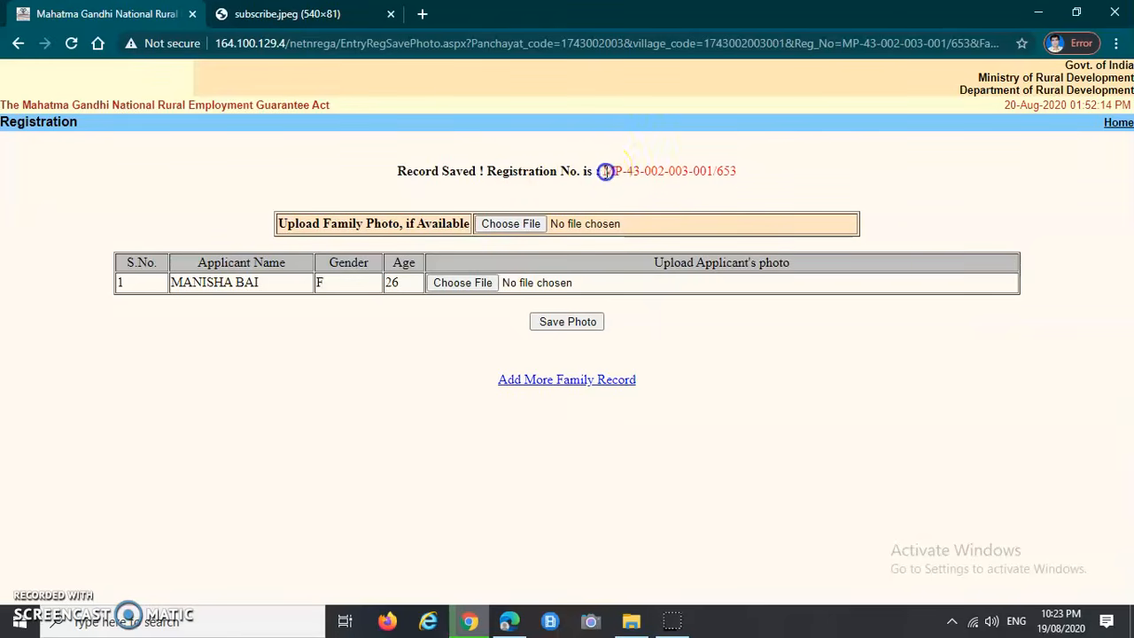
{"action": "left_click_drag", "start_coordinate": [605, 171], "coordinate": [747, 174]}
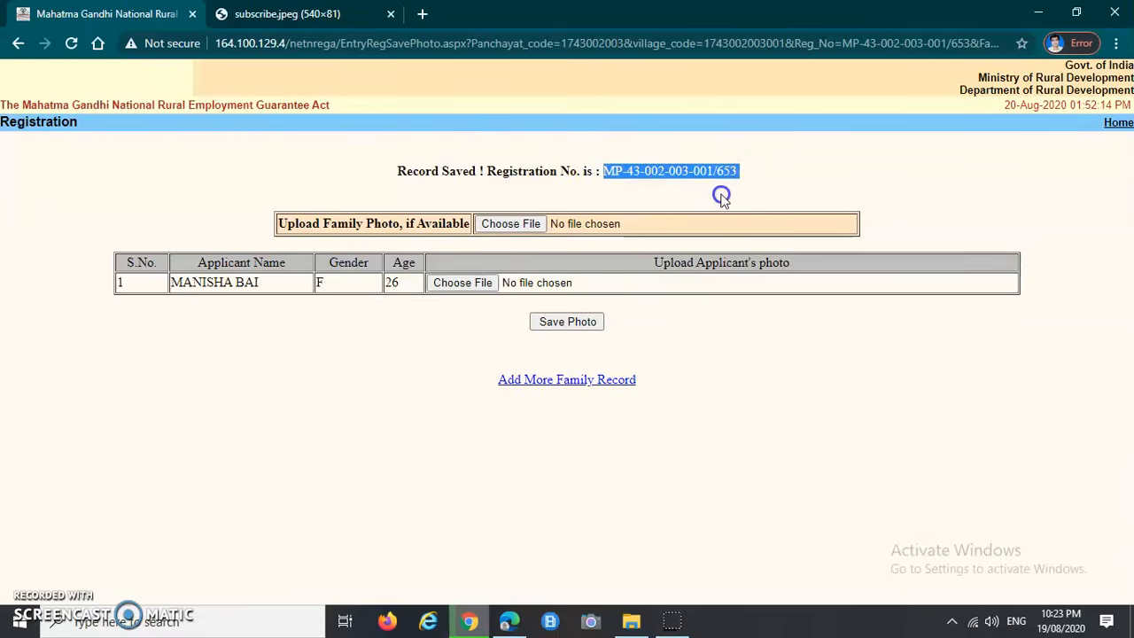
{"action": "left_click", "coordinate": [719, 192]}
{"action": "left_click_drag", "start_coordinate": [395, 171], "coordinate": [637, 174]}
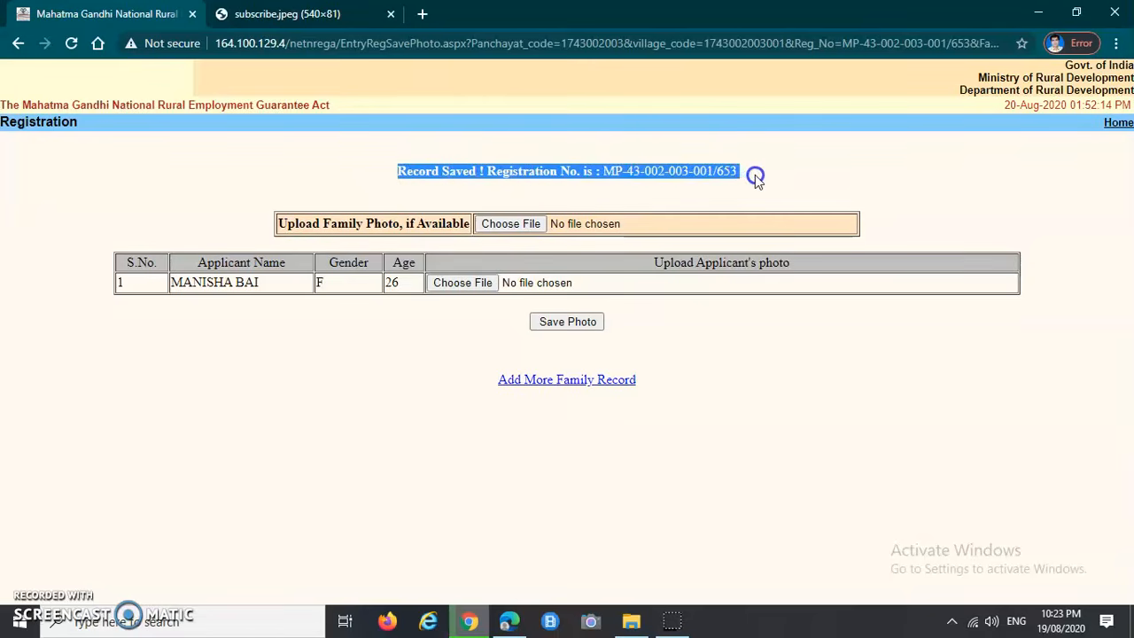
{"action": "left_click", "coordinate": [387, 189]}
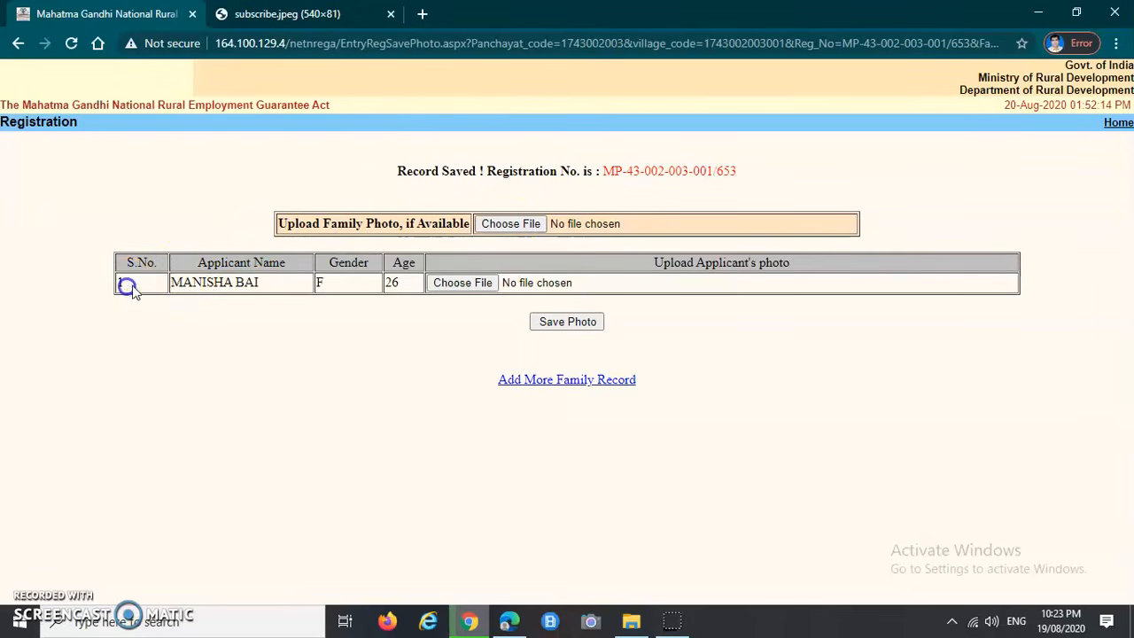
{"action": "left_click_drag", "start_coordinate": [171, 283], "coordinate": [202, 282]}
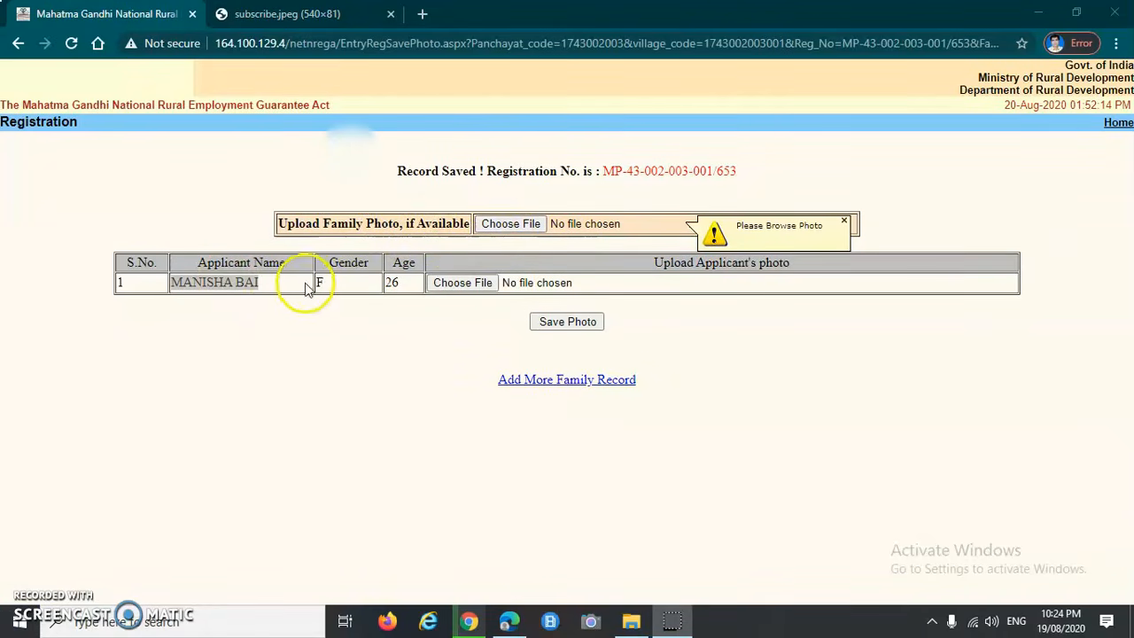
Step: Choose the same jpeg file for the family and applicant photos, then Save Photo
{"action": "left_click", "coordinate": [511, 224]}
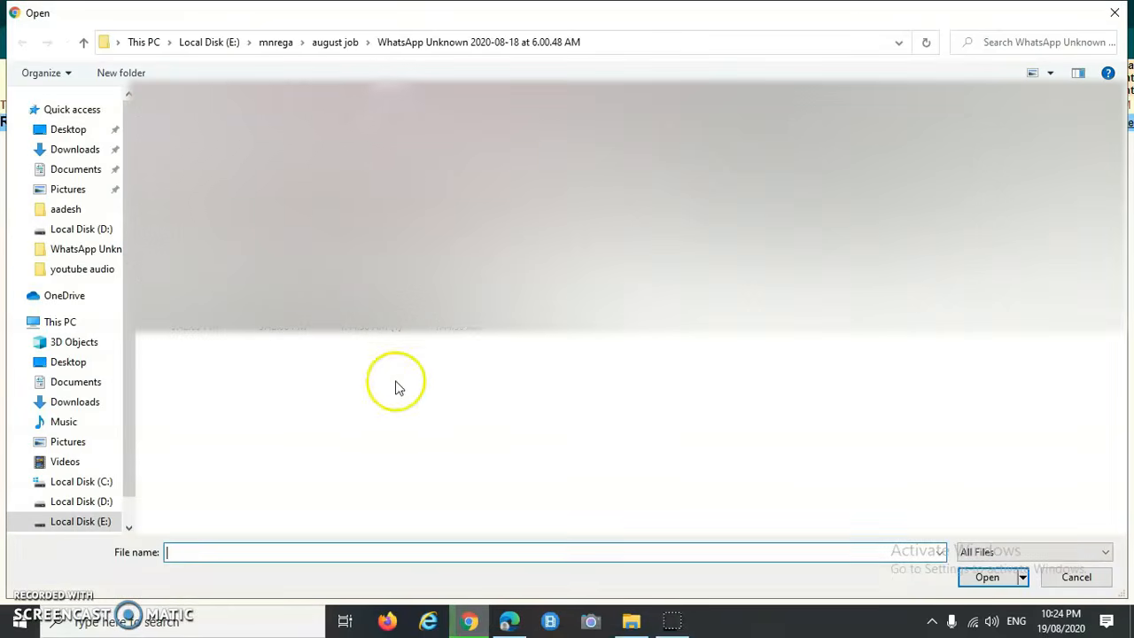
{"action": "left_click", "coordinate": [377, 133]}
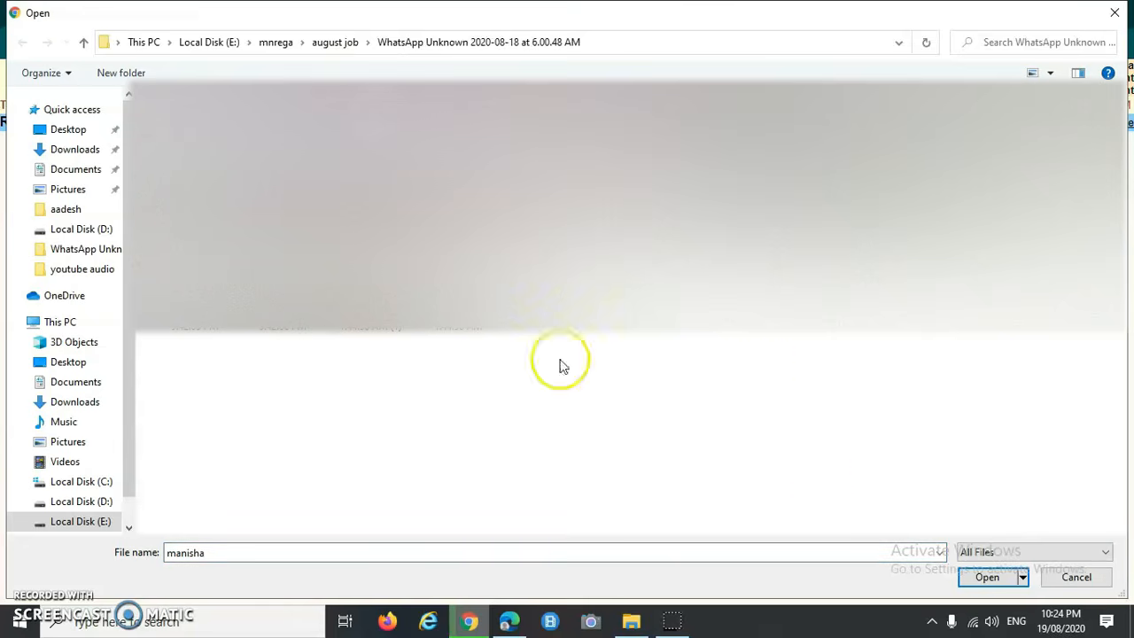
{"action": "left_click", "coordinate": [986, 577]}
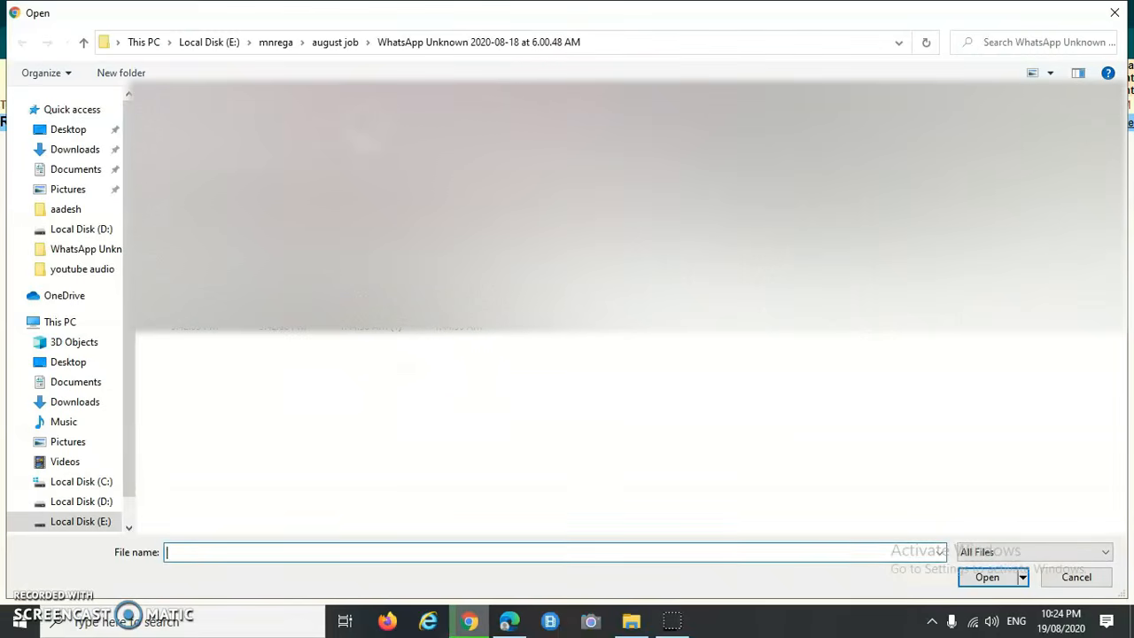
{"action": "left_click", "coordinate": [1002, 579]}
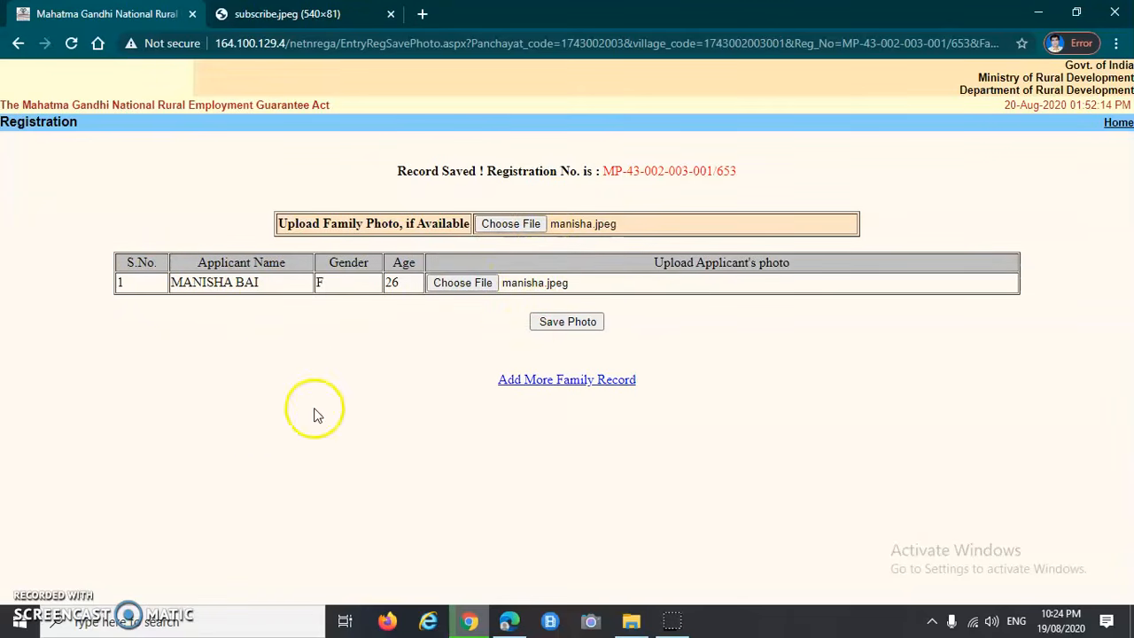
{"action": "left_click", "coordinate": [570, 321]}
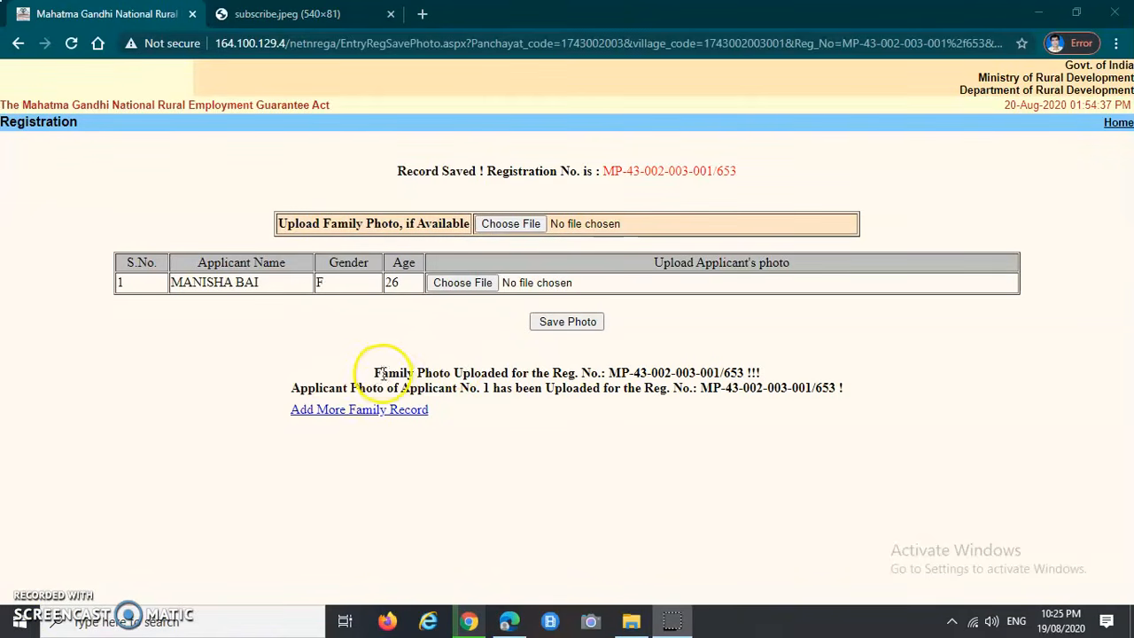
Step: Review the messages confirming the family photo and applicant No. 1's photo were uploaded
{"action": "left_click_drag", "start_coordinate": [372, 372], "coordinate": [762, 373]}
{"action": "left_click", "coordinate": [537, 464]}
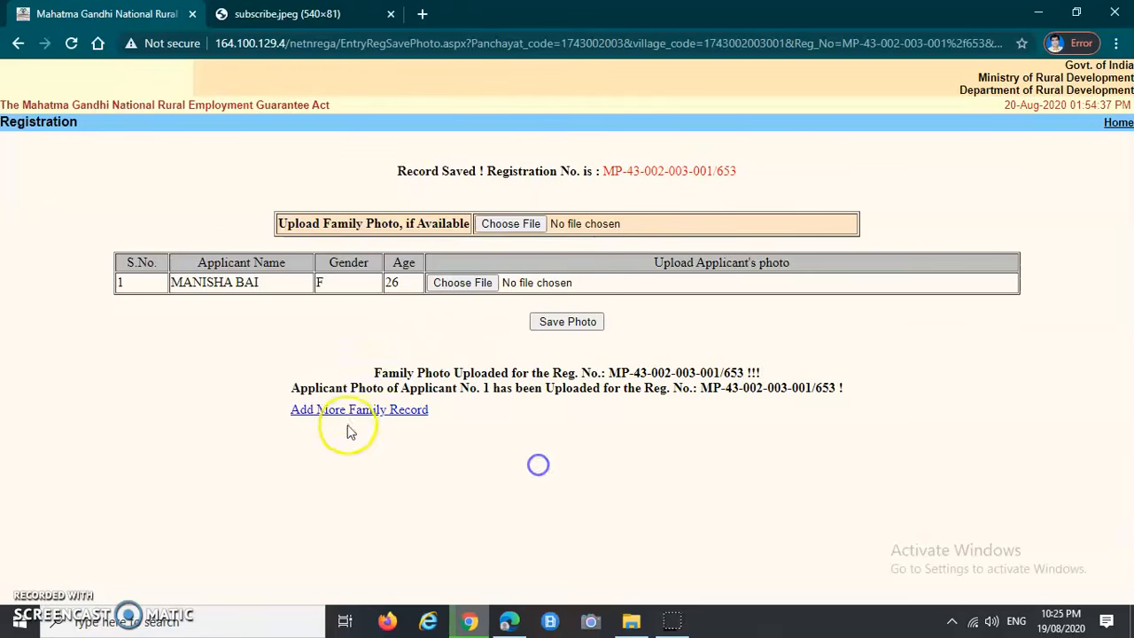
{"action": "left_click_drag", "start_coordinate": [292, 376], "coordinate": [479, 394]}
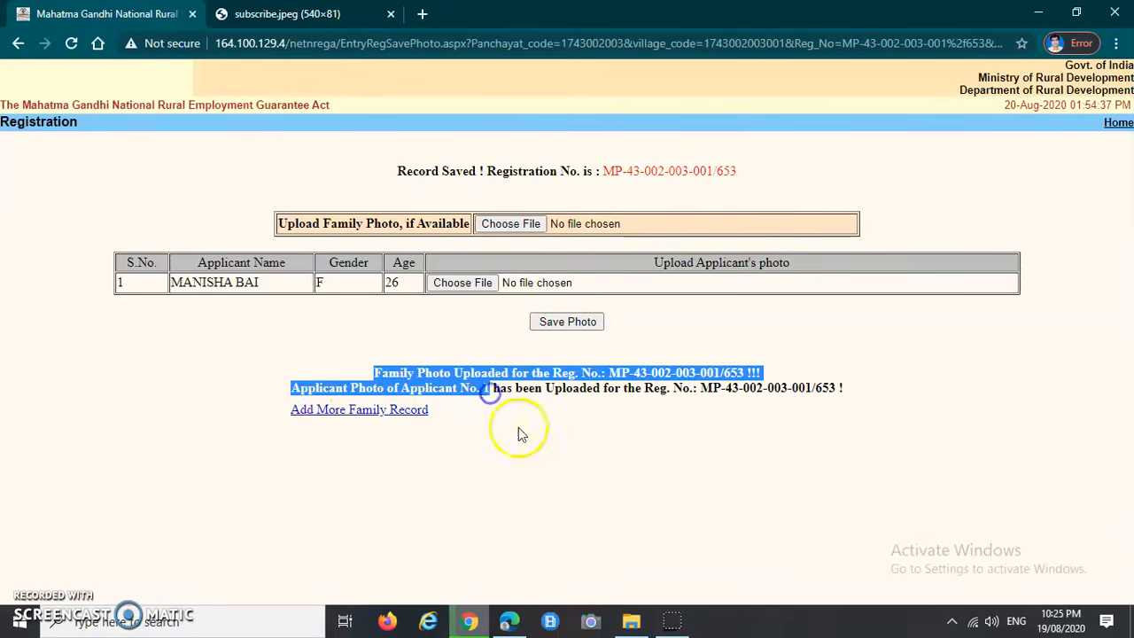
{"action": "left_click", "coordinate": [649, 393]}
{"action": "left_click_drag", "start_coordinate": [844, 388], "coordinate": [546, 390]}
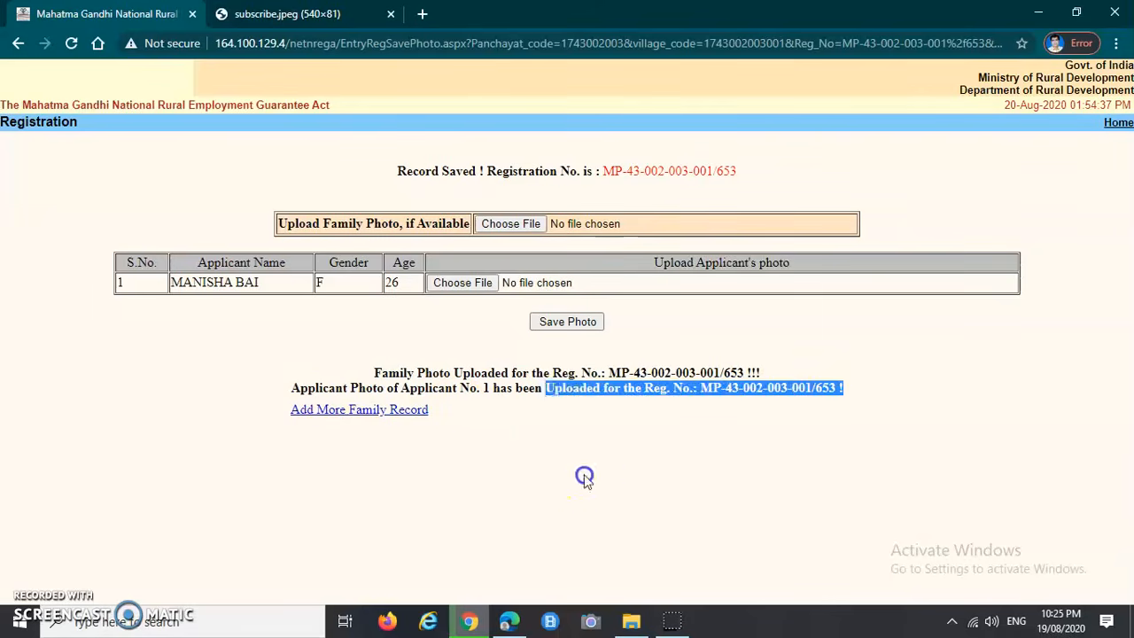
{"action": "left_click", "coordinate": [585, 479]}
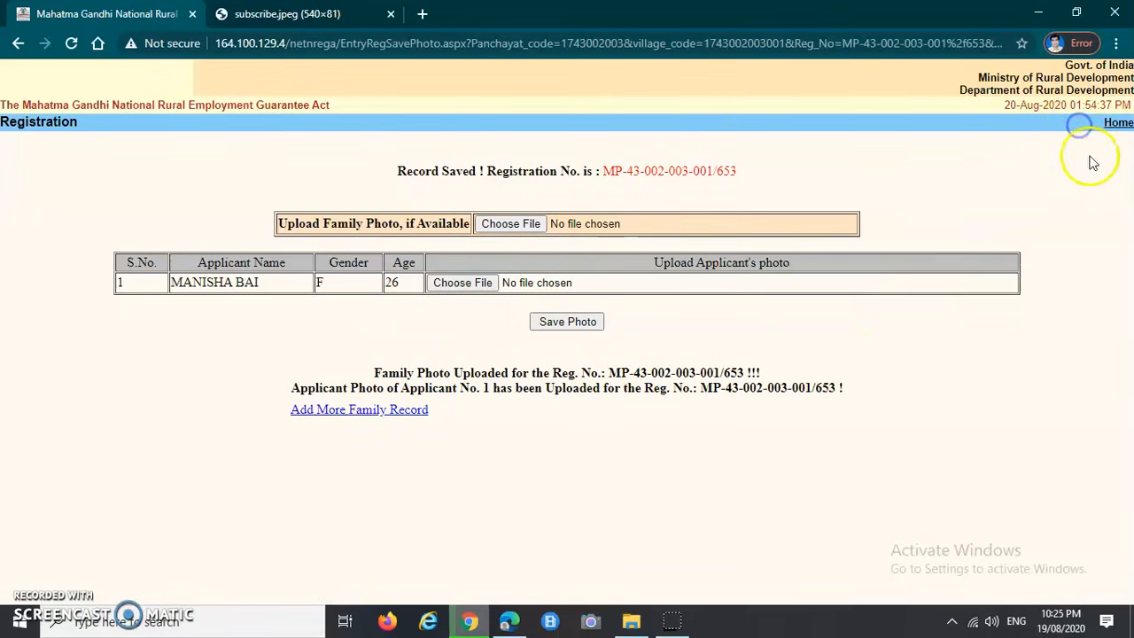
Step: Return to the data entry home page and expand D.1 Registration & Job card to list its links
{"action": "left_click", "coordinate": [1118, 124]}
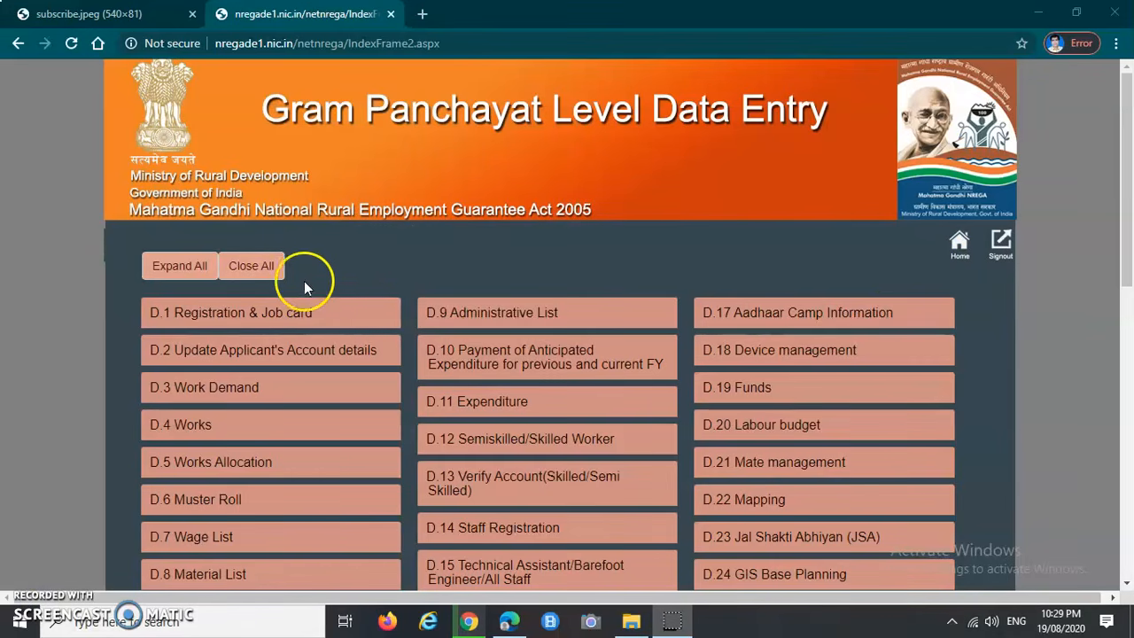
{"action": "scroll", "coordinate": [364, 298], "scroll_direction": "down", "scroll_amount": 1}
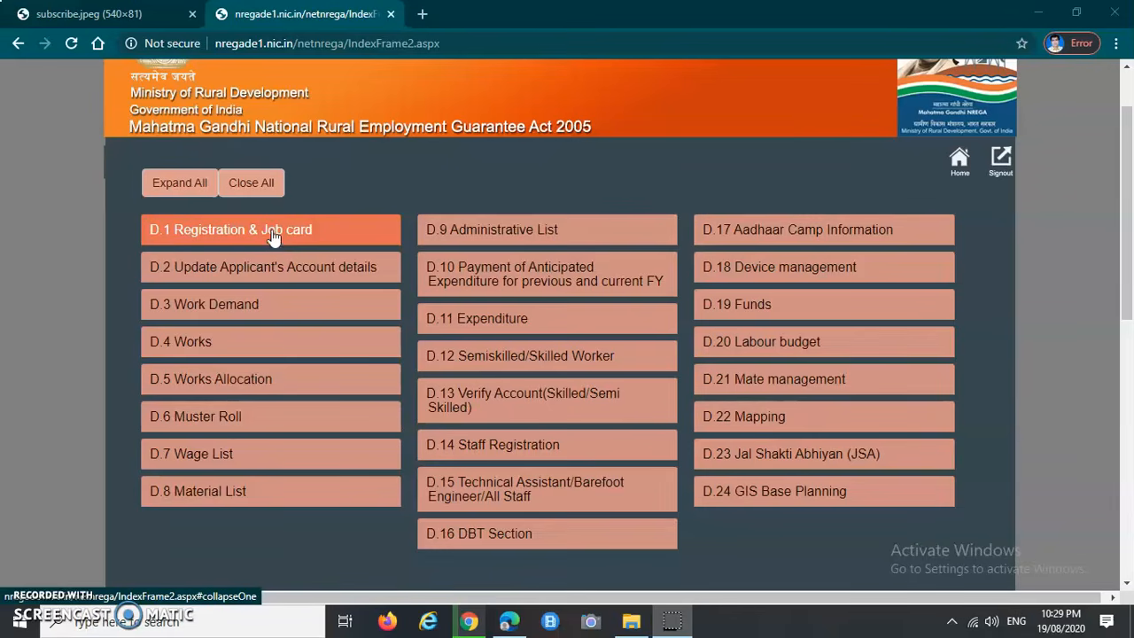
{"action": "left_click", "coordinate": [210, 232]}
{"action": "scroll", "coordinate": [216, 301], "scroll_direction": "down", "scroll_amount": 2}
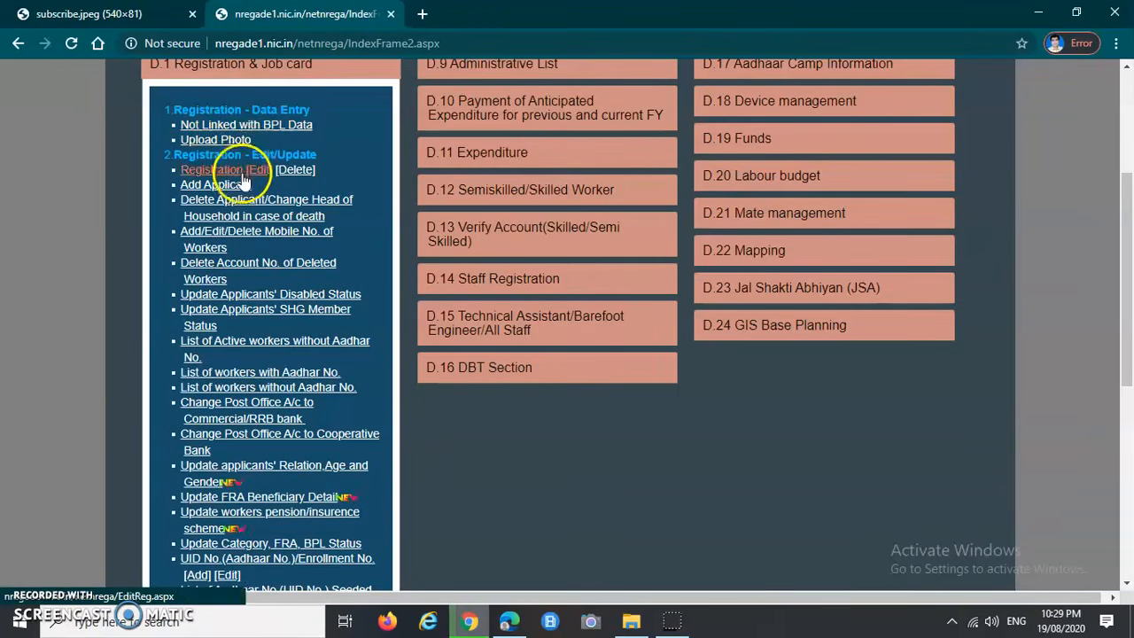
{"action": "scroll", "coordinate": [227, 254], "scroll_direction": "down", "scroll_amount": 2}
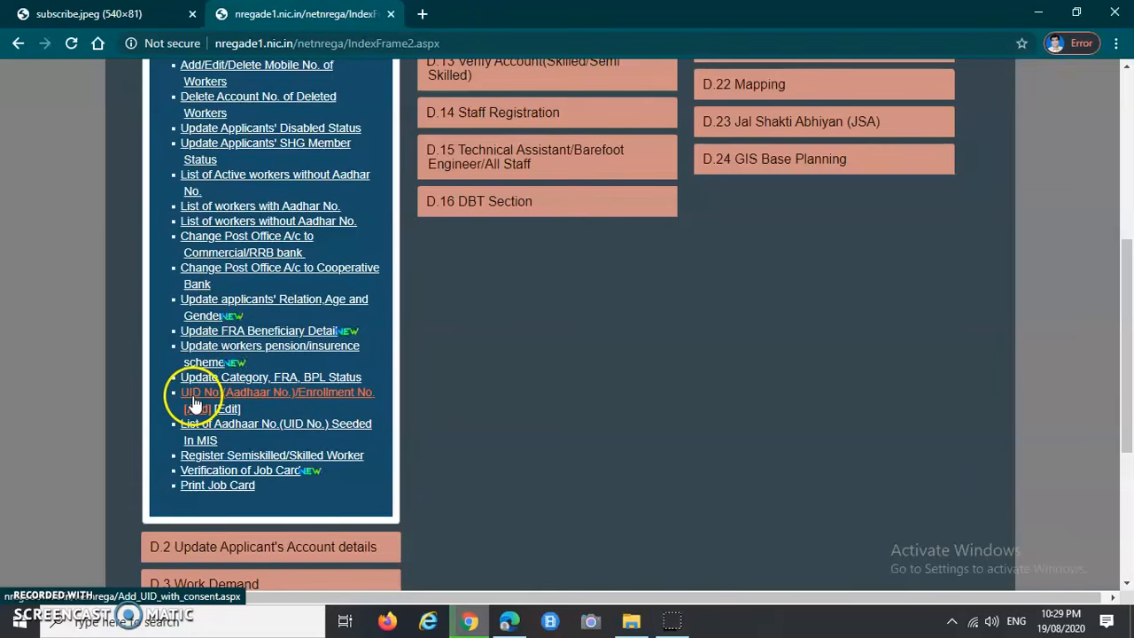
Step: Open the UID No.(Aadhaar No.)/Enrollment No. [Add] page and choose the third village
{"action": "left_click", "coordinate": [248, 401]}
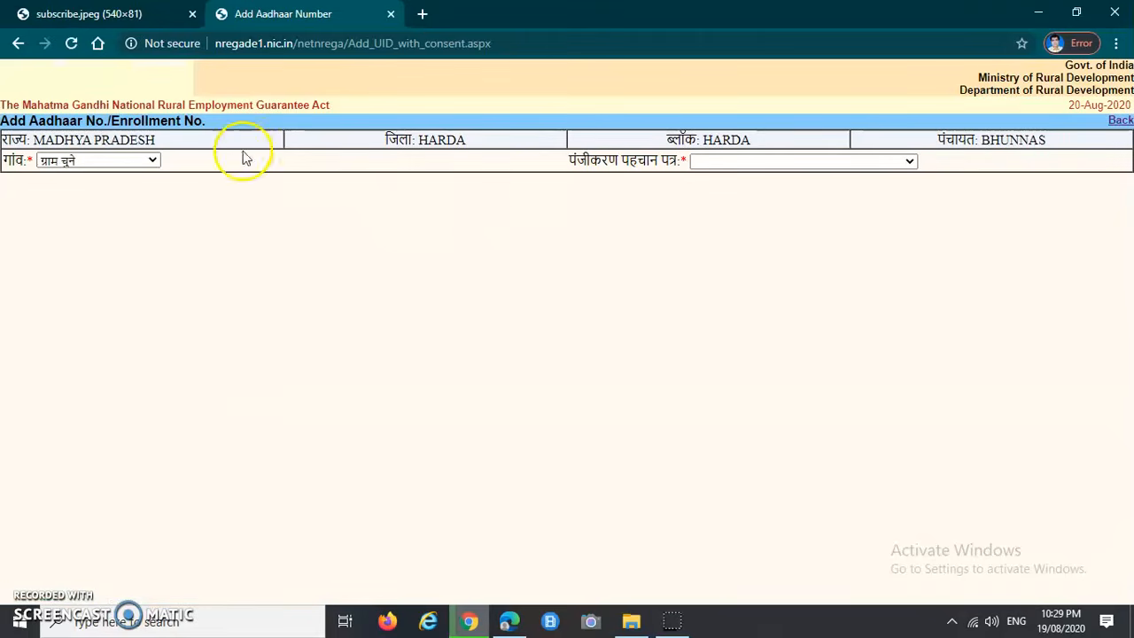
{"action": "left_click_drag", "start_coordinate": [7, 160], "coordinate": [35, 158]}
{"action": "left_click", "coordinate": [133, 241]}
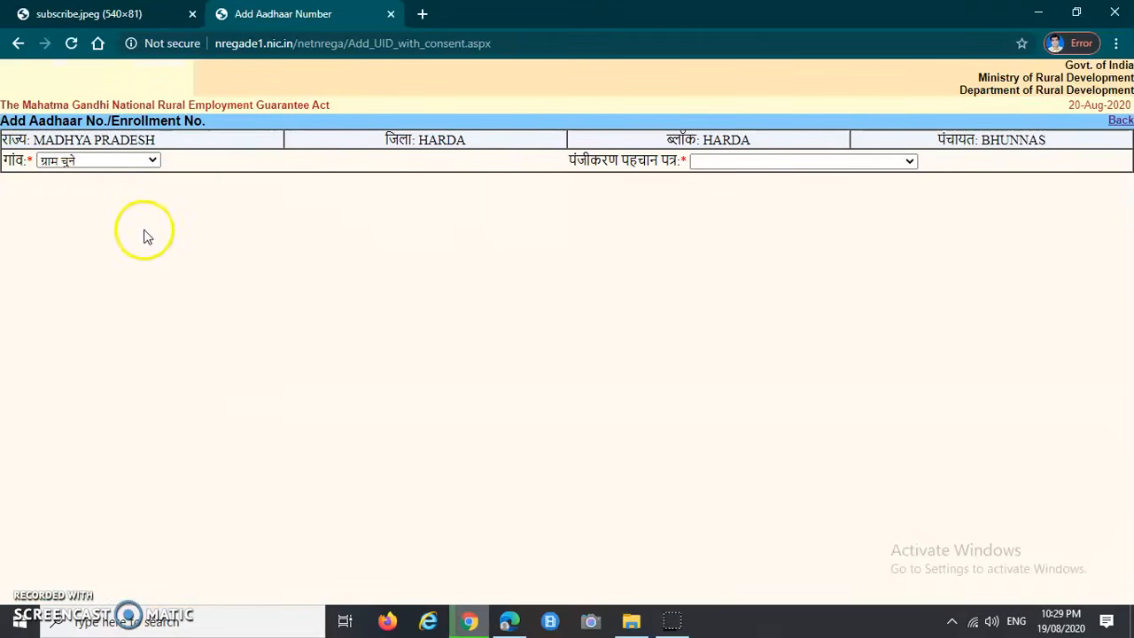
{"action": "left_click", "coordinate": [133, 159]}
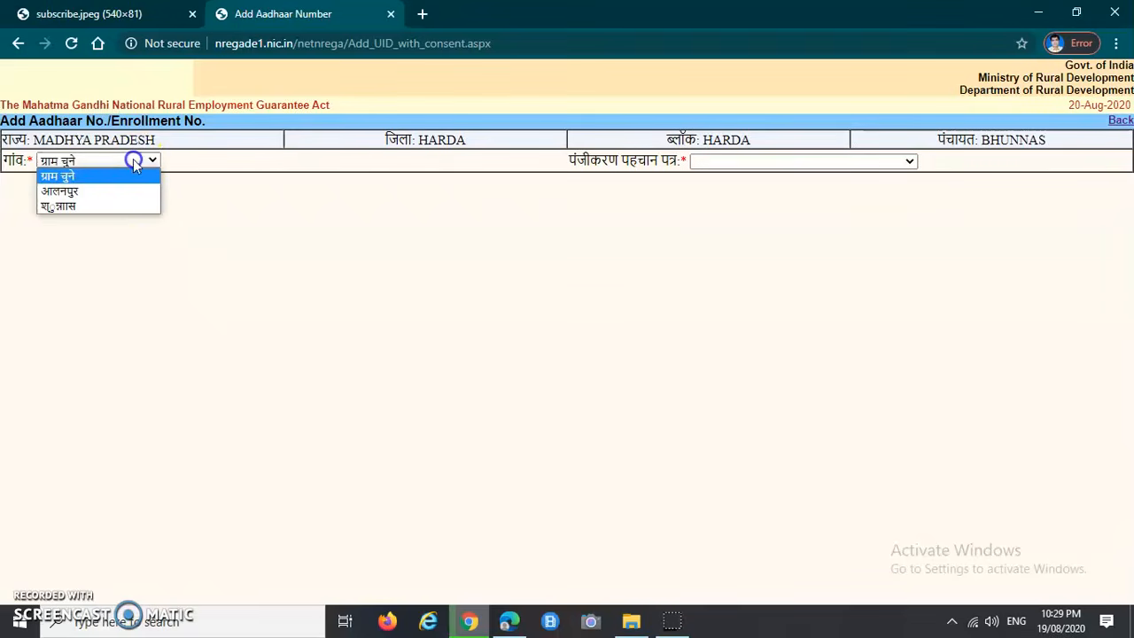
{"action": "left_click", "coordinate": [79, 206]}
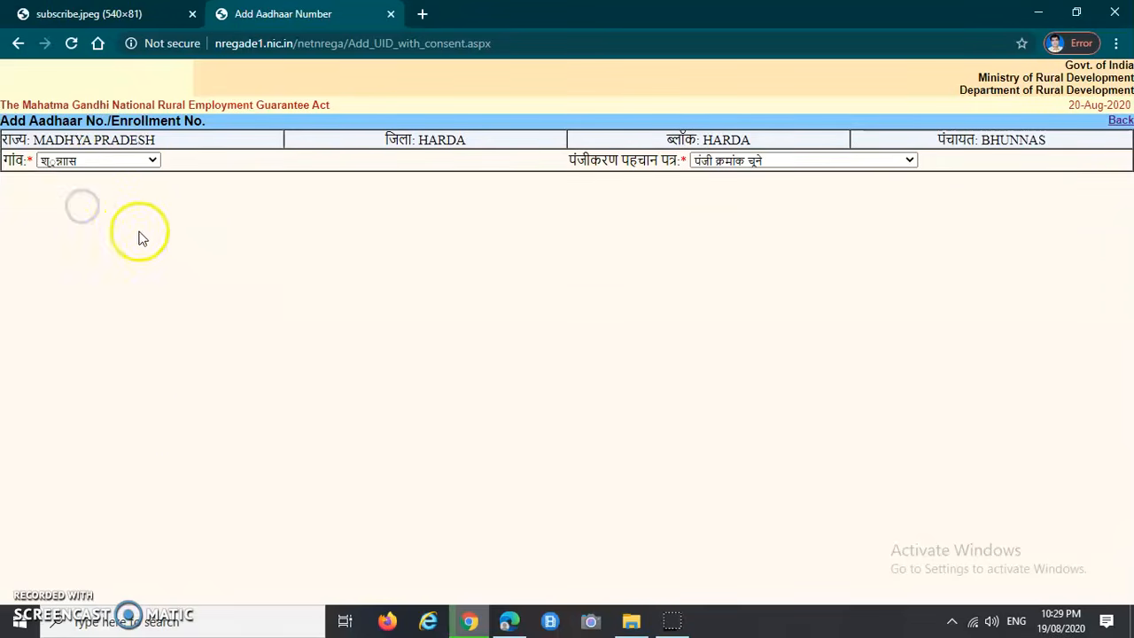
Step: Select the new household's registration number to load its beneficiary row
{"action": "left_click", "coordinate": [580, 160]}
{"action": "left_click_drag", "start_coordinate": [580, 160], "coordinate": [675, 162]}
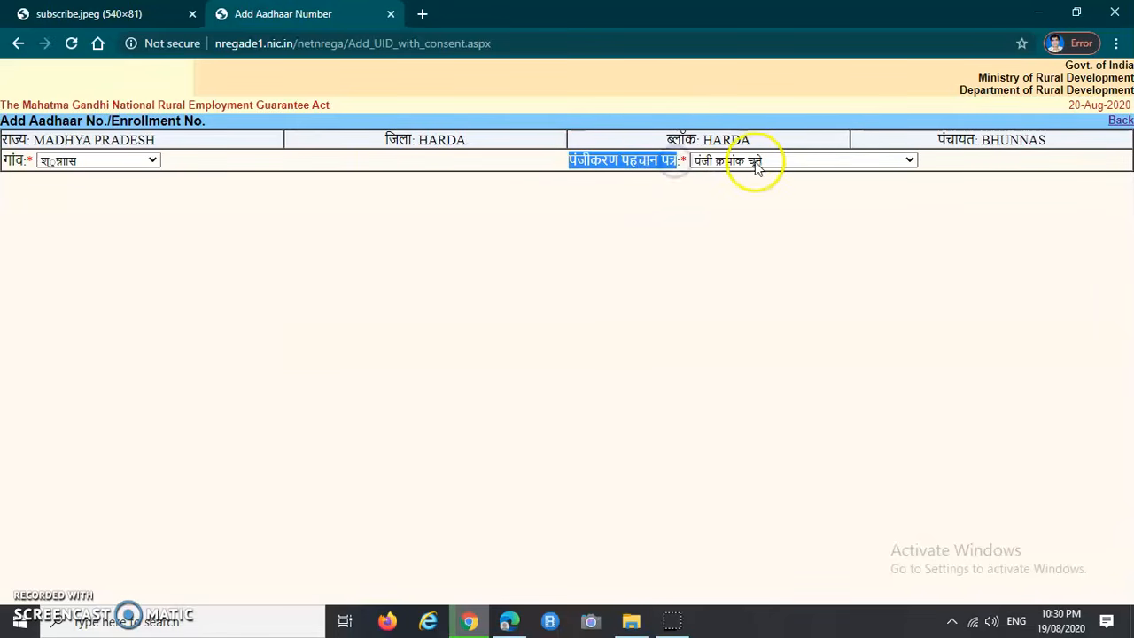
{"action": "left_click", "coordinate": [769, 162]}
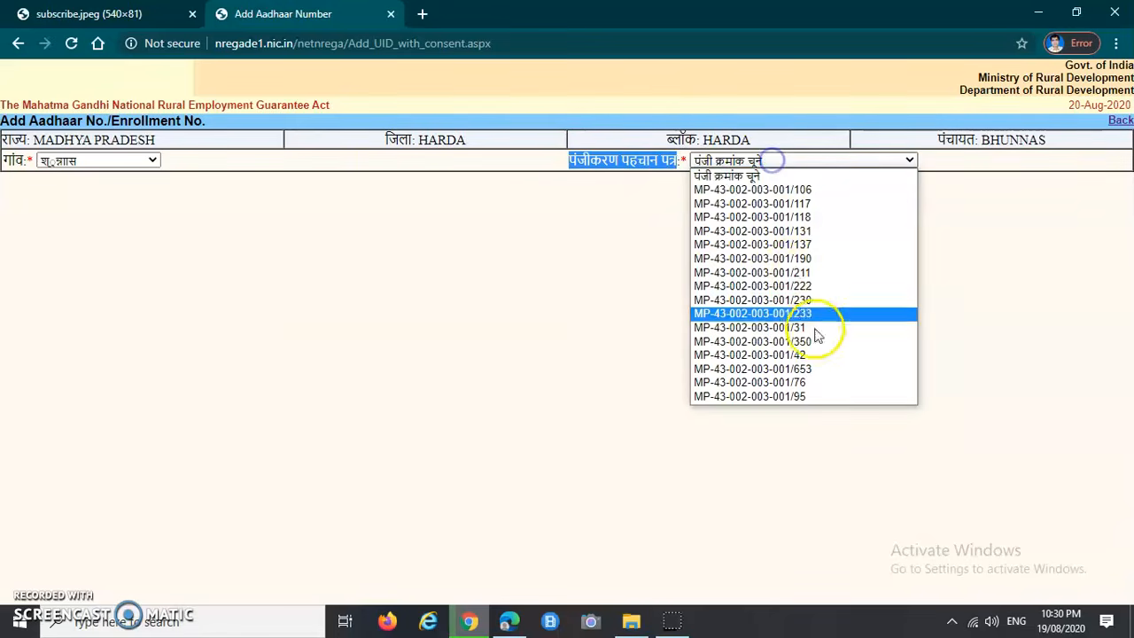
{"action": "left_click", "coordinate": [849, 371]}
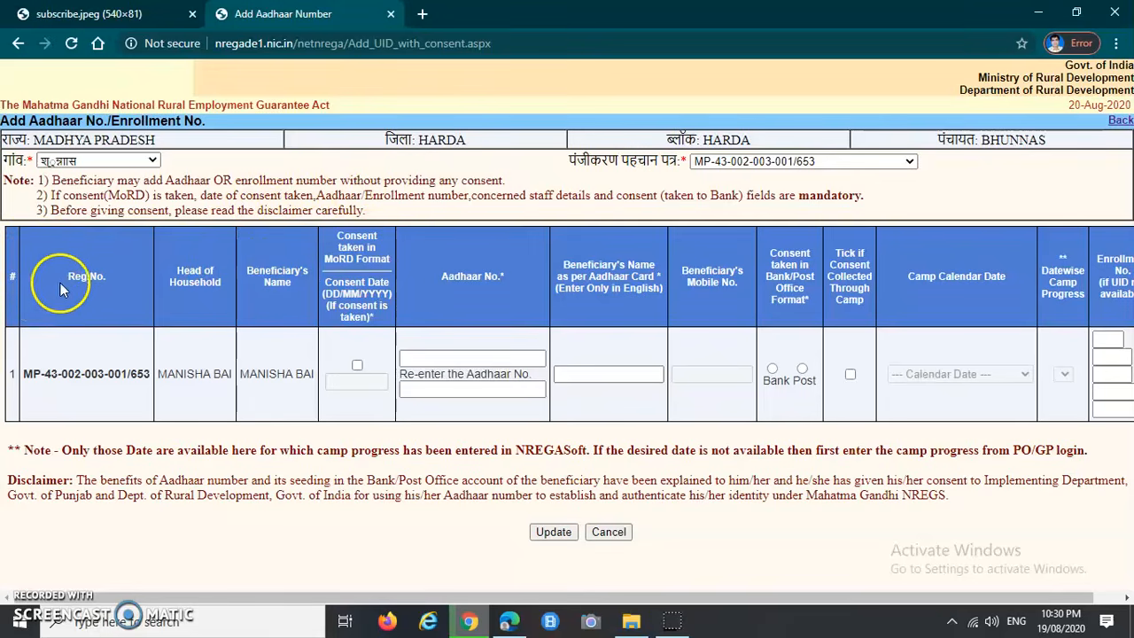
Step: Tick Consent taken in MoRD Format and set the consent date to 12/06/2017
{"action": "left_click_drag", "start_coordinate": [24, 373], "coordinate": [301, 376]}
{"action": "left_click", "coordinate": [242, 377]}
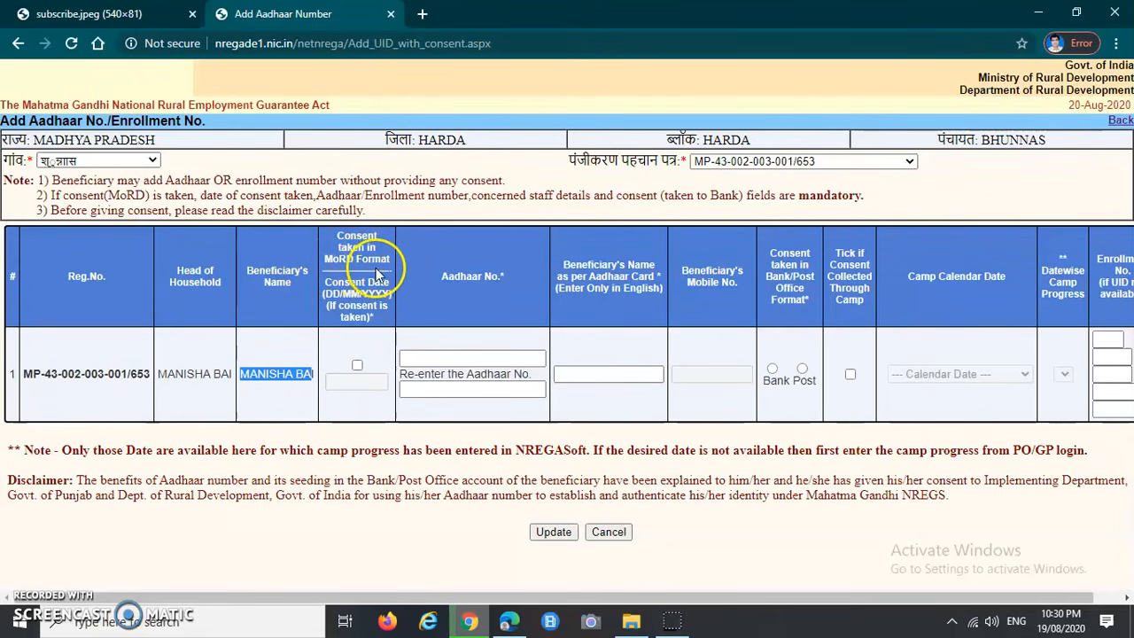
{"action": "left_click", "coordinate": [357, 367]}
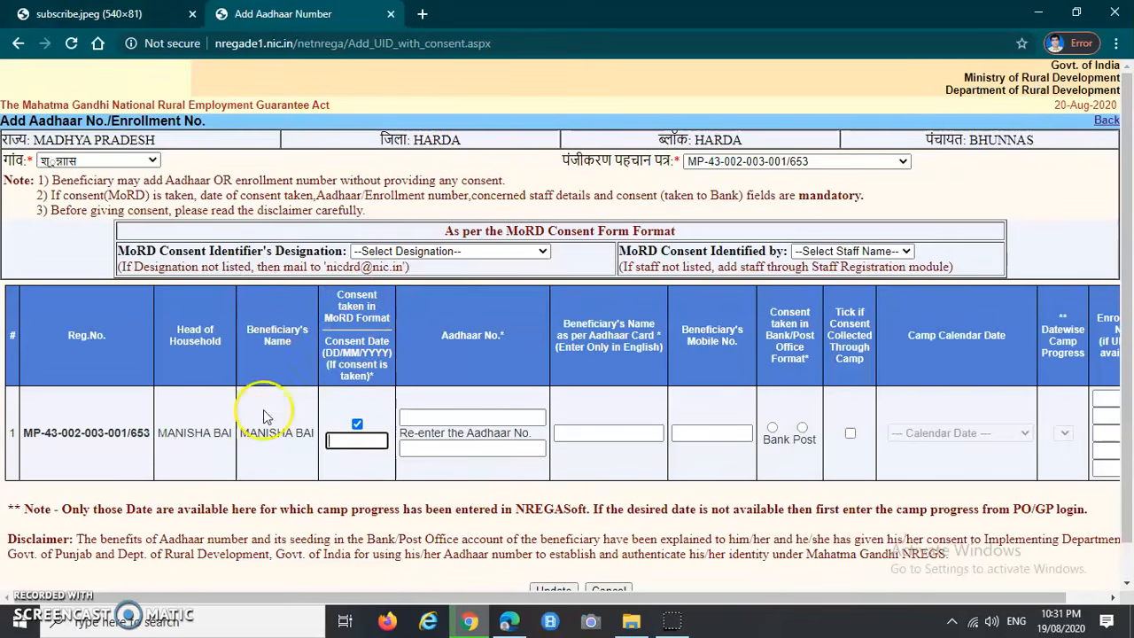
{"action": "left_click", "coordinate": [345, 440]}
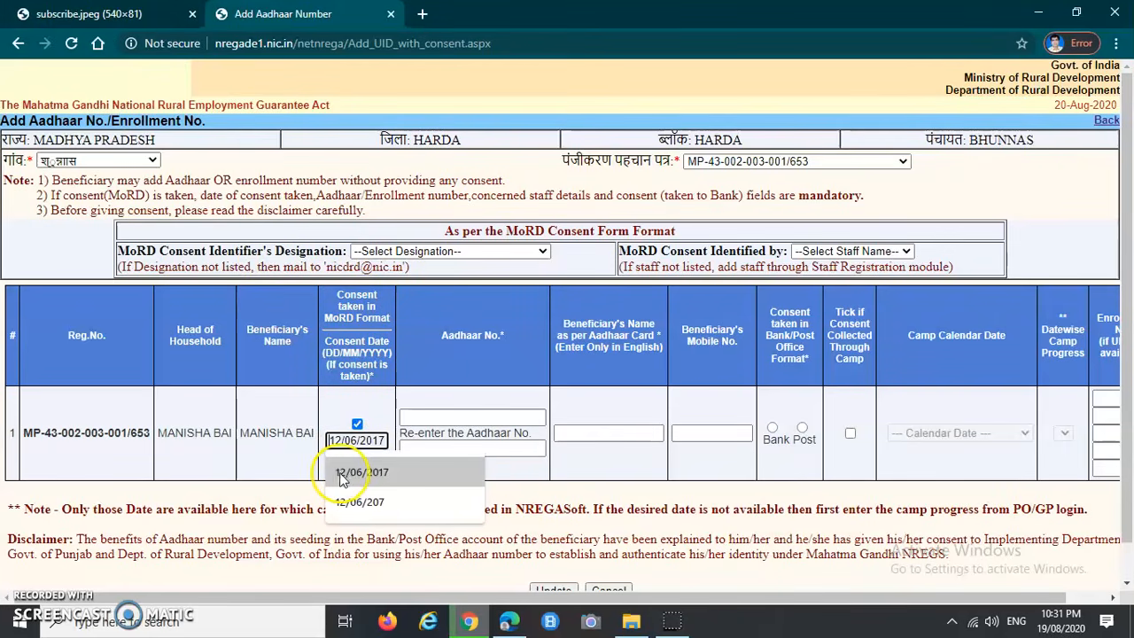
{"action": "left_click", "coordinate": [342, 474]}
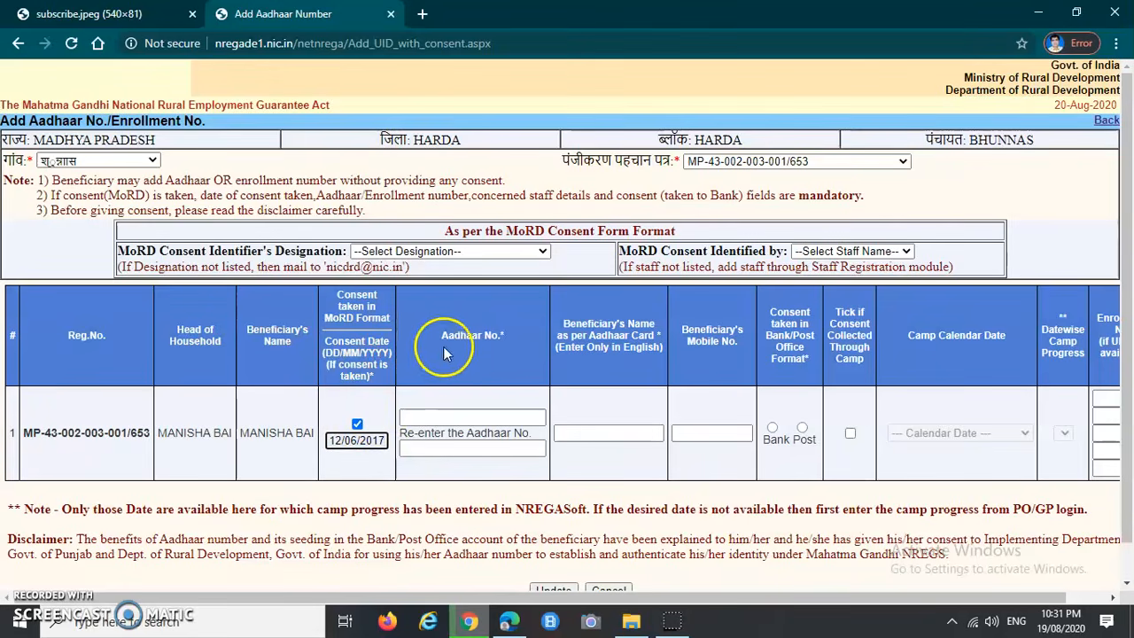
Step: Fill in the beneficiary's Aadhaar number, name as per Aadhaar and mobile number
{"action": "left_click", "coordinate": [446, 415]}
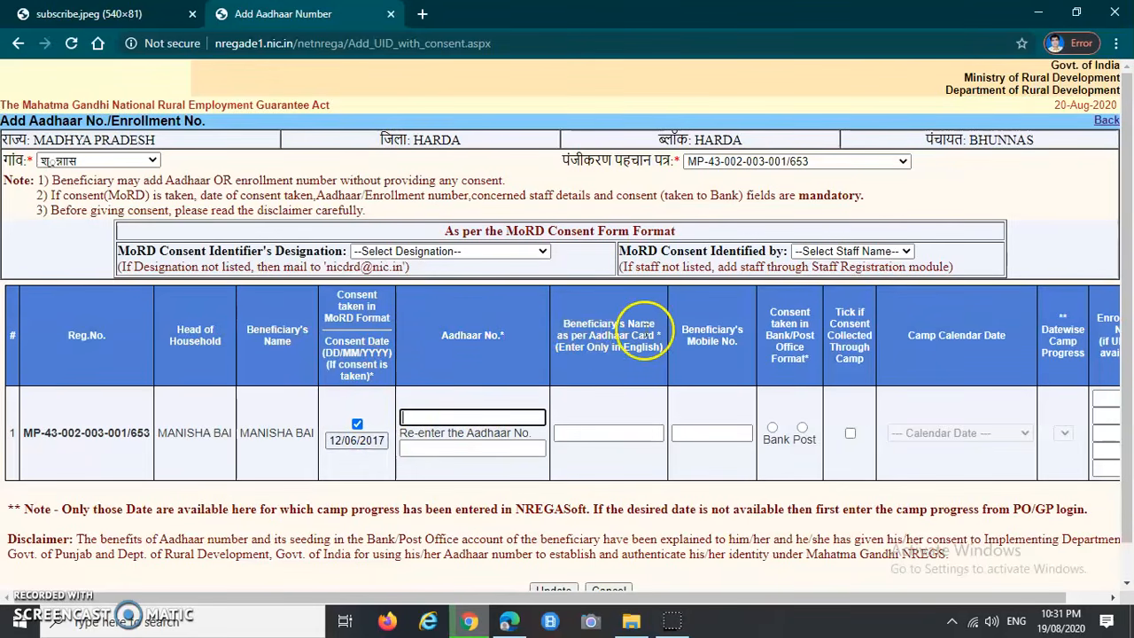
{"action": "left_click", "coordinate": [604, 432]}
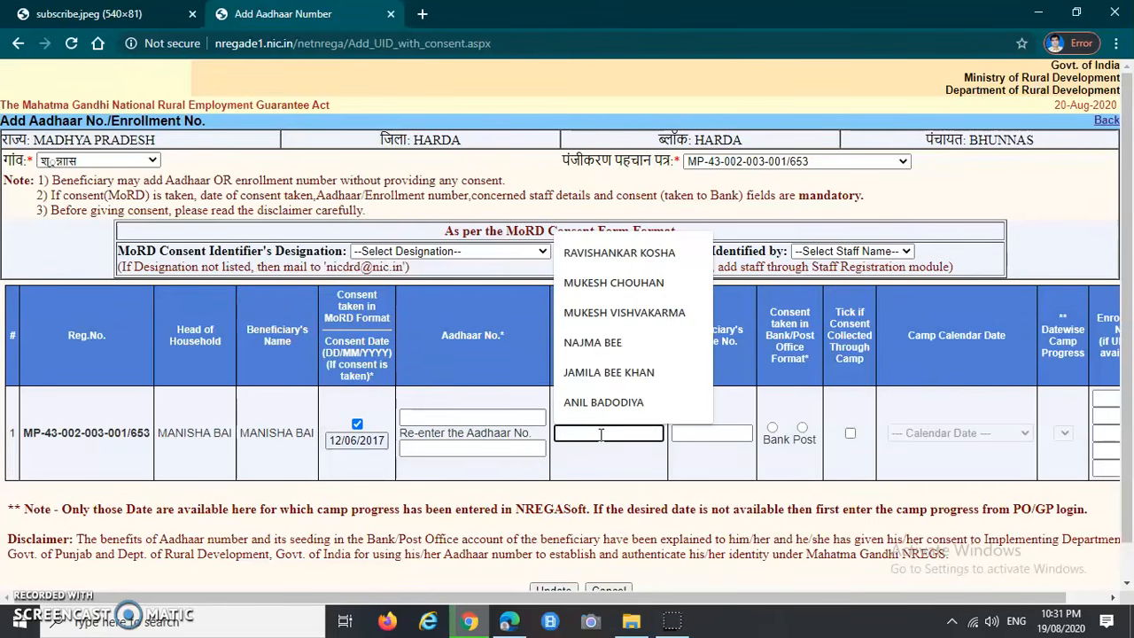
{"action": "left_click", "coordinate": [600, 434]}
{"action": "left_click", "coordinate": [699, 434]}
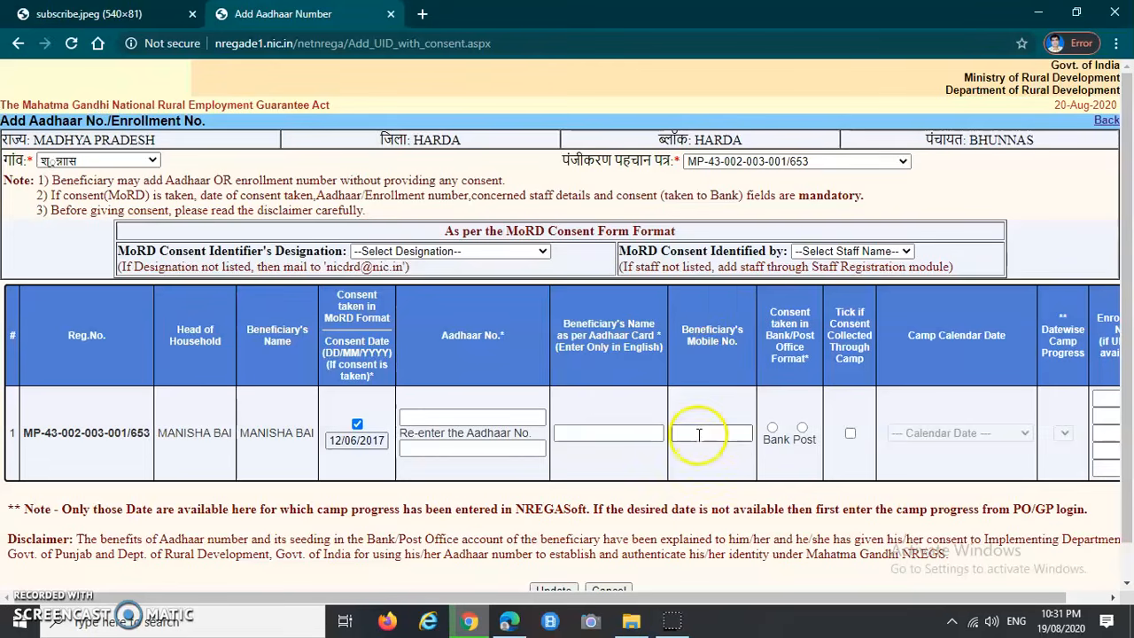
{"action": "left_click", "coordinate": [862, 490]}
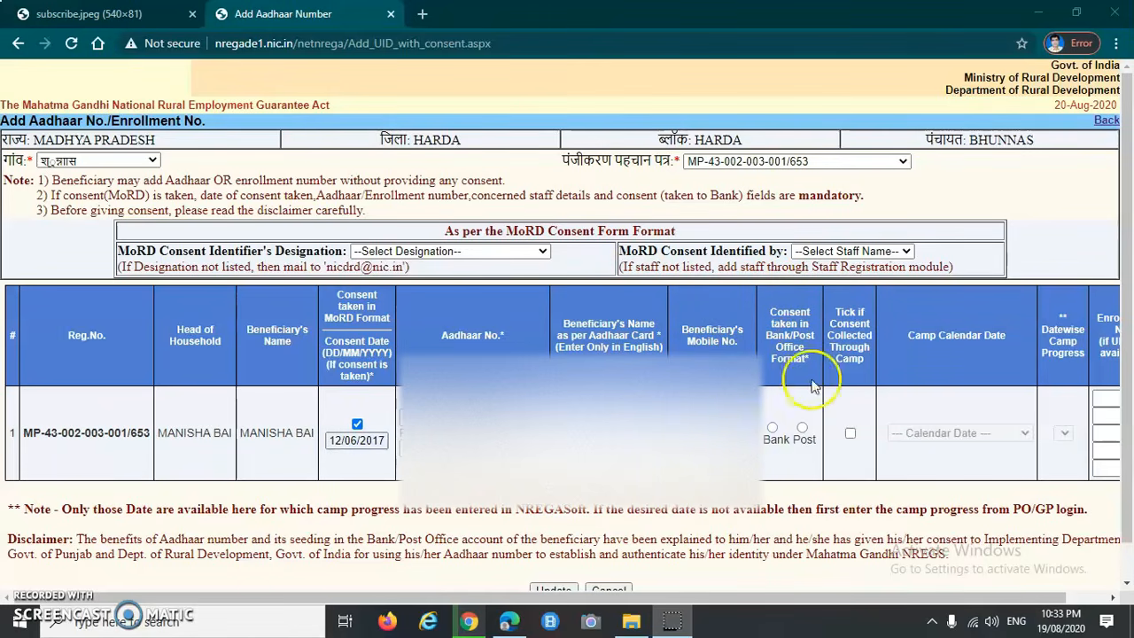
Step: Mark the consent as taken in Bank format
{"action": "left_click", "coordinate": [773, 428]}
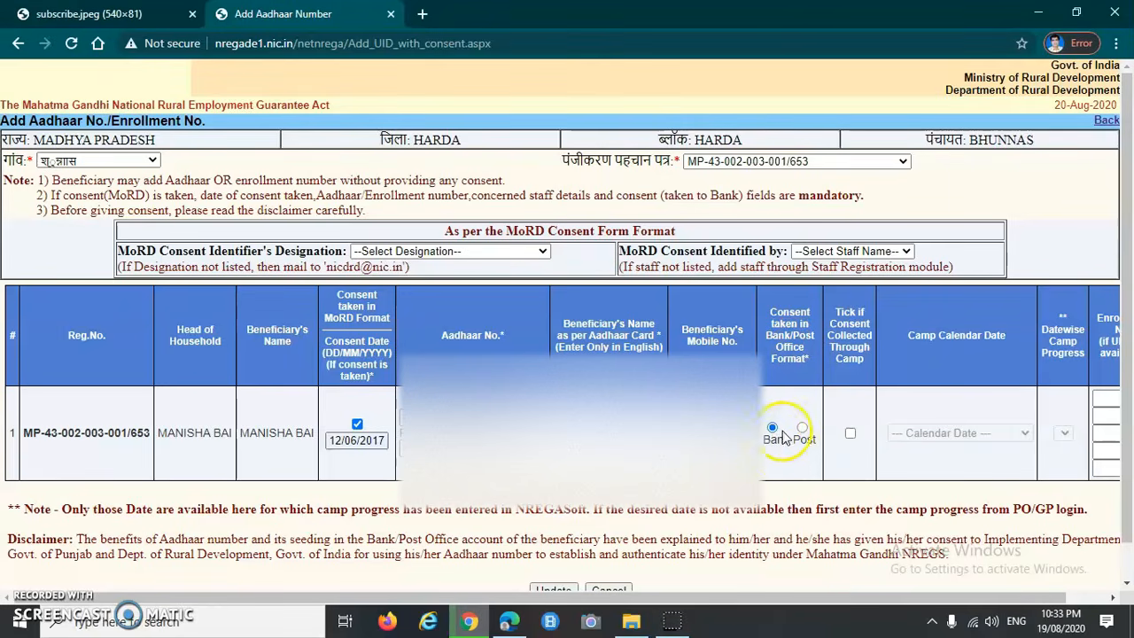
{"action": "scroll", "coordinate": [784, 447], "scroll_direction": "down", "scroll_amount": 1}
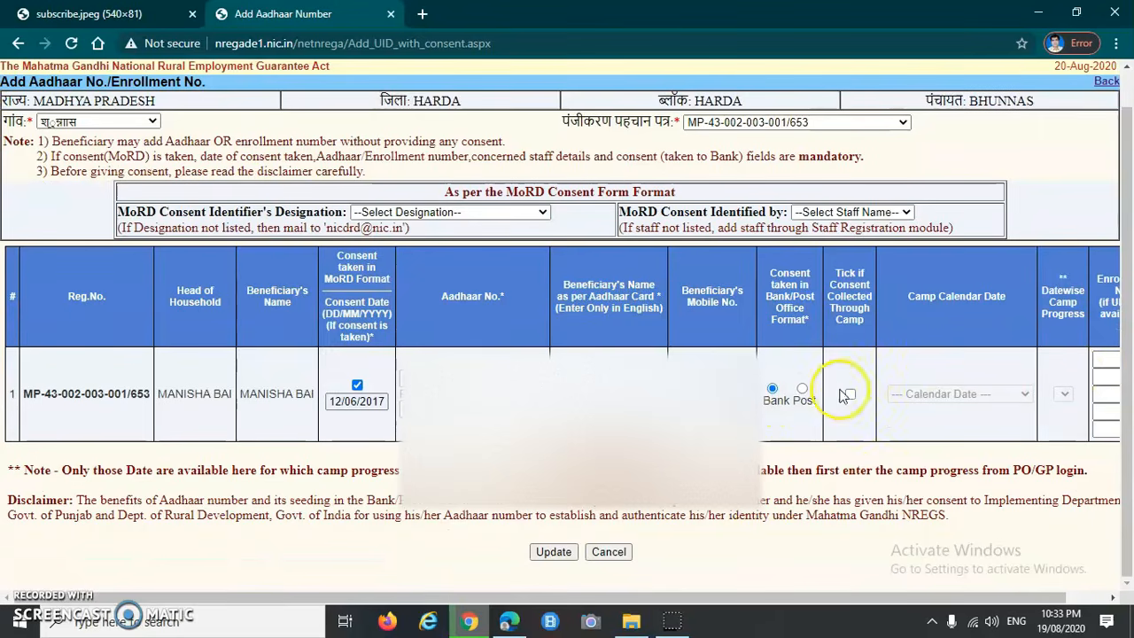
{"action": "scroll", "coordinate": [594, 324], "scroll_direction": "up", "scroll_amount": 1}
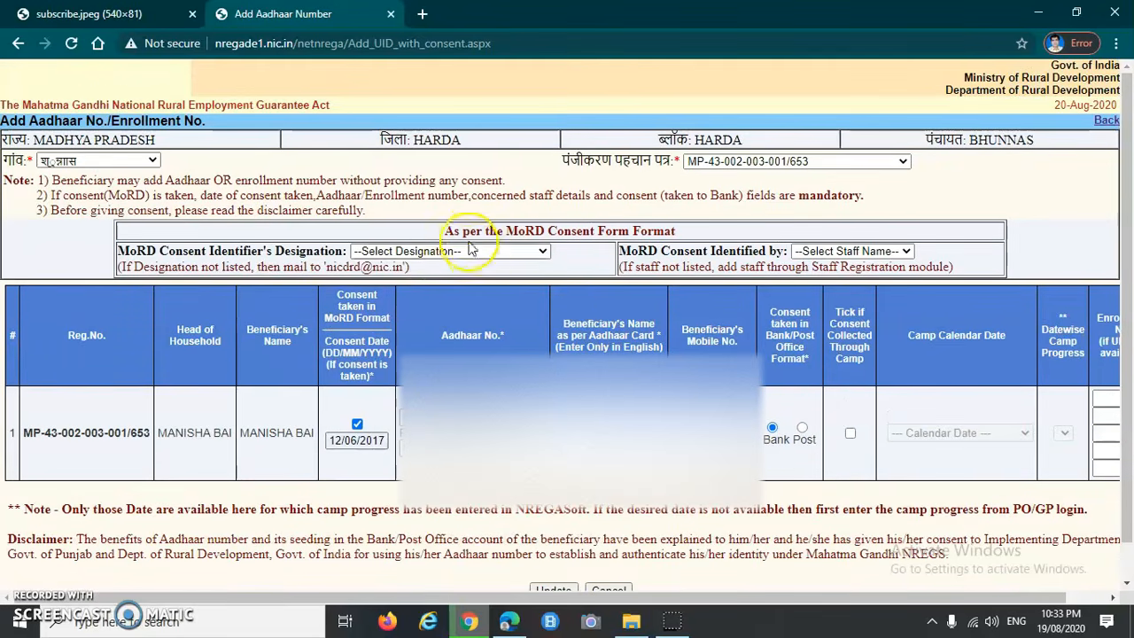
{"action": "left_click_drag", "start_coordinate": [446, 232], "coordinate": [470, 232]}
{"action": "left_click_drag", "start_coordinate": [553, 232], "coordinate": [627, 232]}
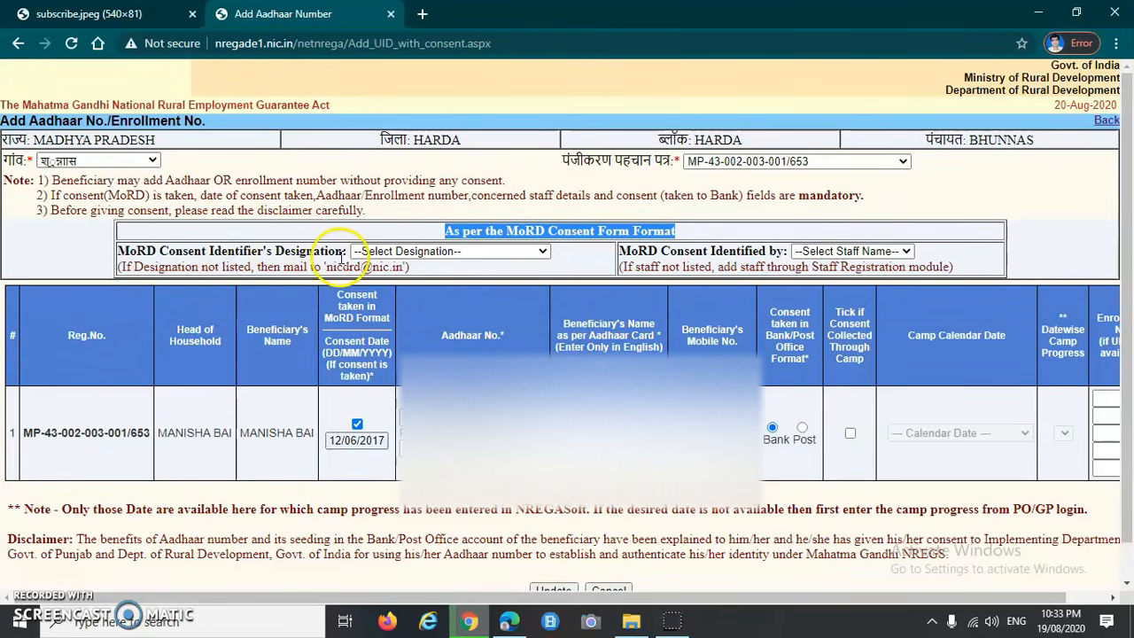
Step: Set the consent identifier designation to Gram Rozgar Sewak and choose the staff member
{"action": "left_click", "coordinate": [459, 252]}
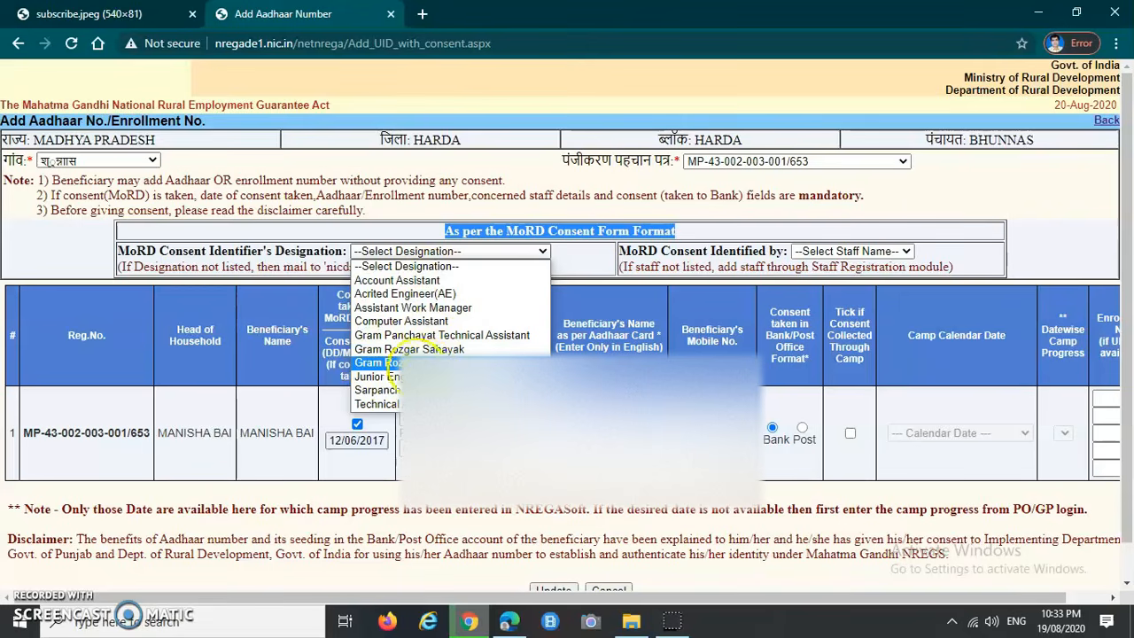
{"action": "left_click", "coordinate": [381, 362]}
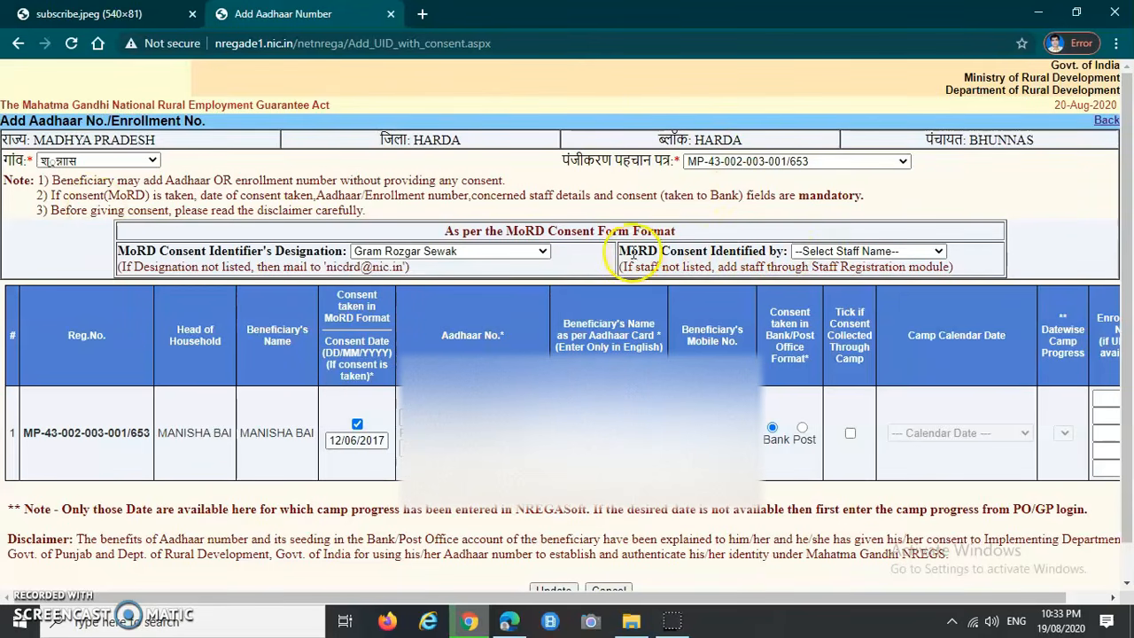
{"action": "left_click", "coordinate": [824, 253]}
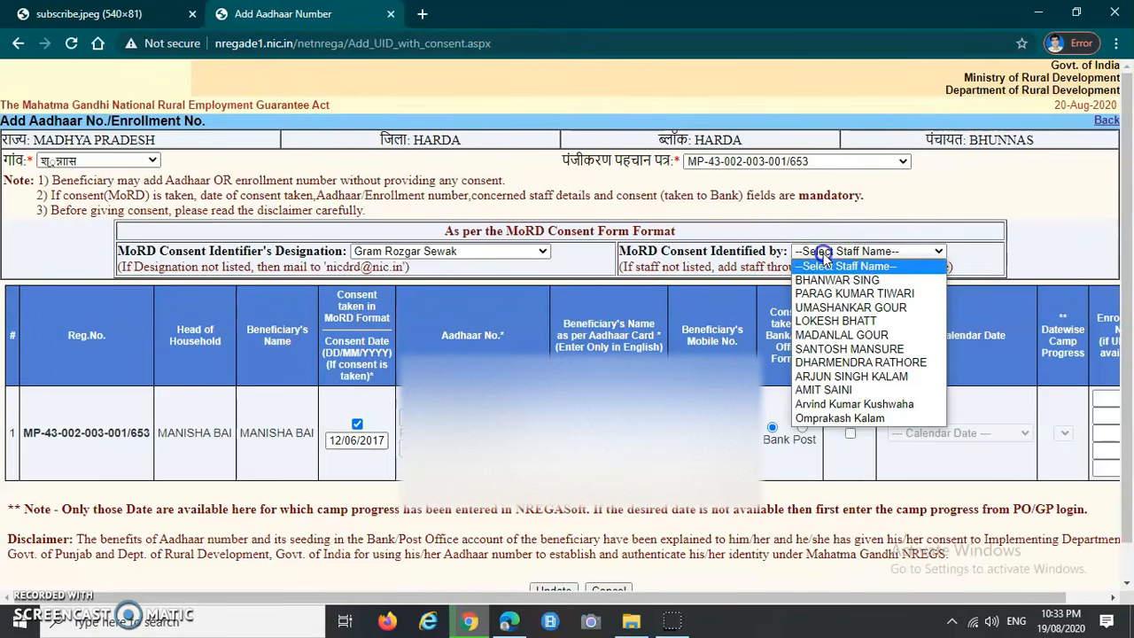
{"action": "left_click", "coordinate": [930, 293]}
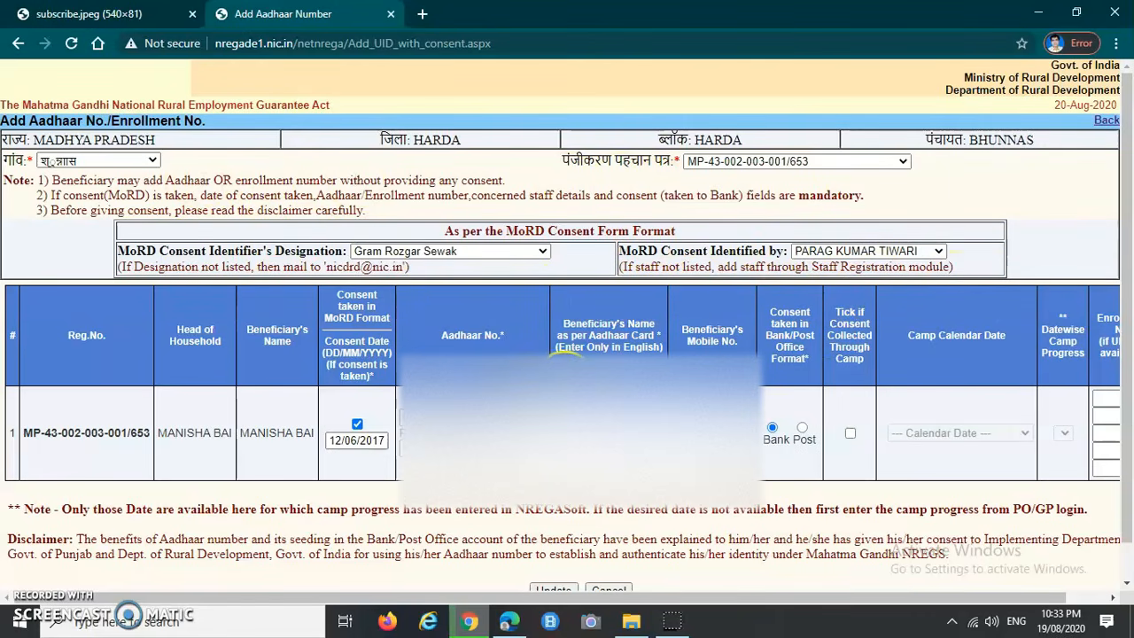
{"action": "scroll", "coordinate": [567, 355], "scroll_direction": "down", "scroll_amount": 1}
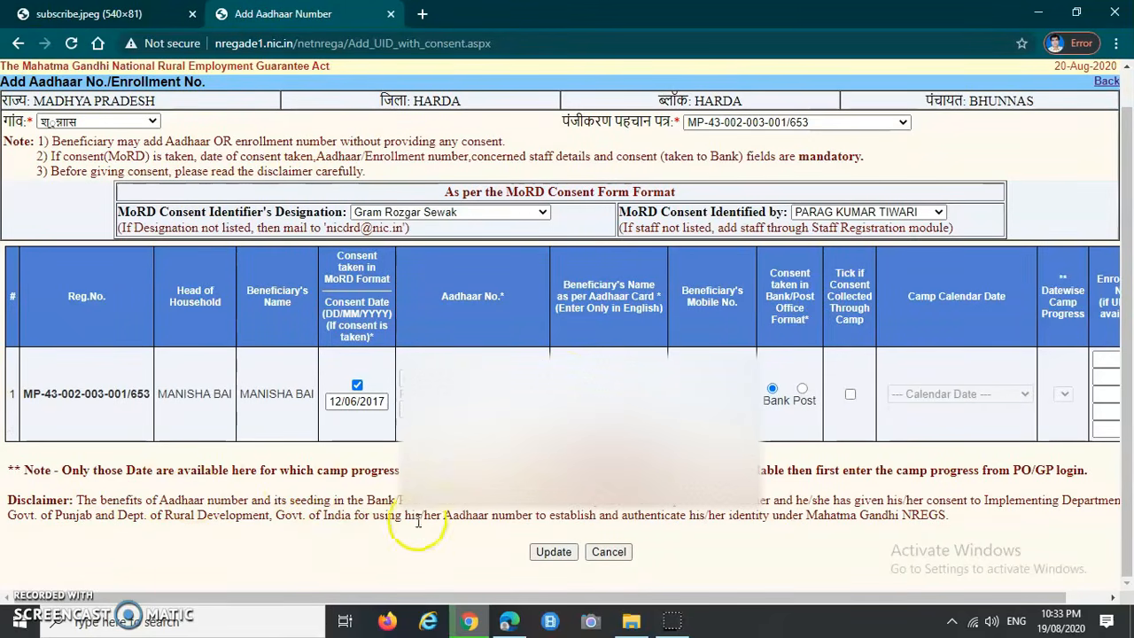
{"action": "left_click", "coordinate": [553, 551]}
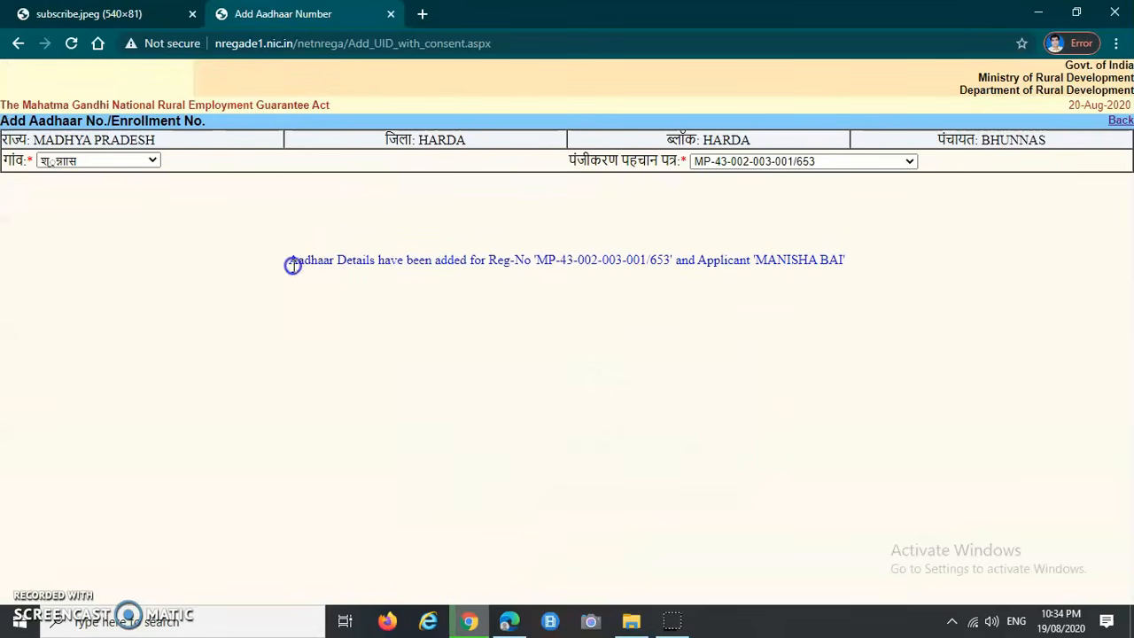
{"action": "left_click_drag", "start_coordinate": [426, 264], "coordinate": [764, 262]}
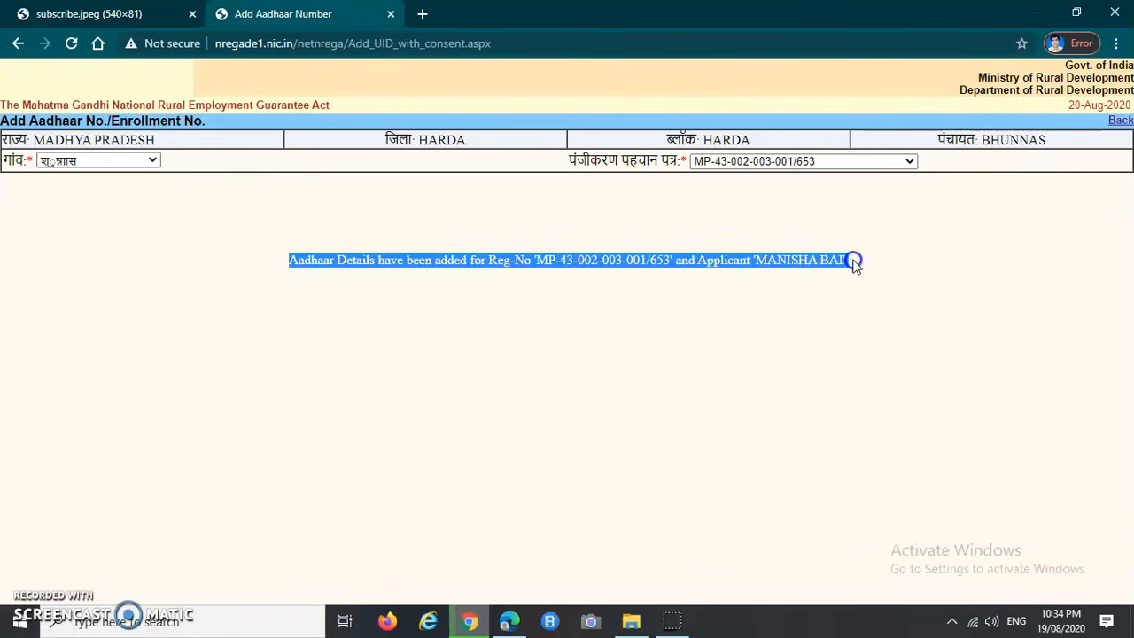
{"action": "left_click", "coordinate": [638, 336]}
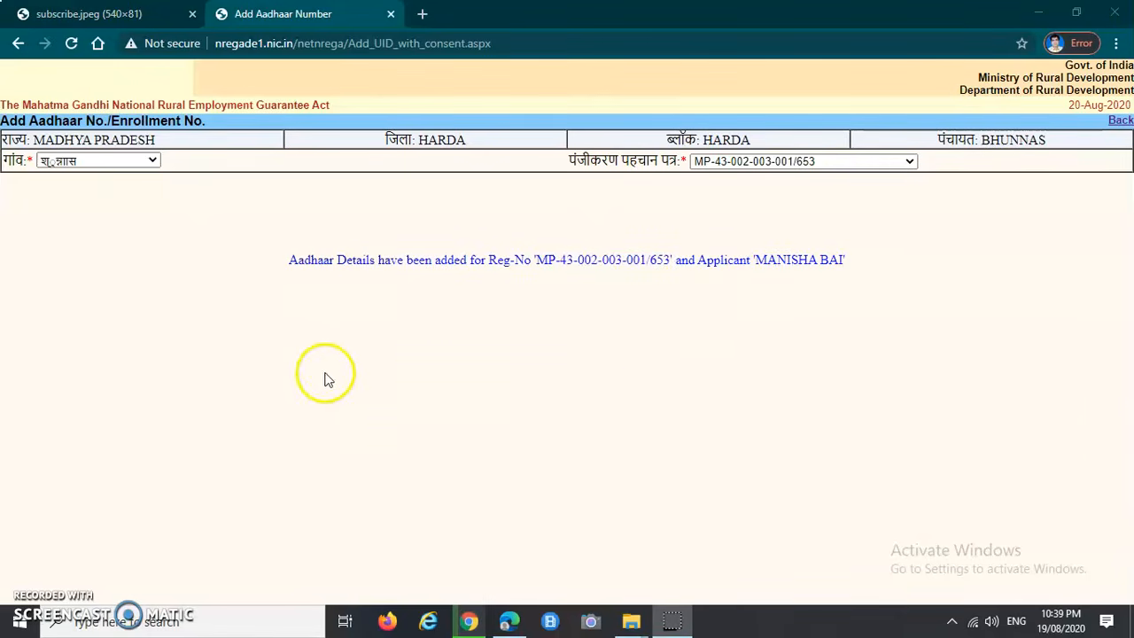
{"action": "left_click_drag", "start_coordinate": [290, 259], "coordinate": [497, 263]}
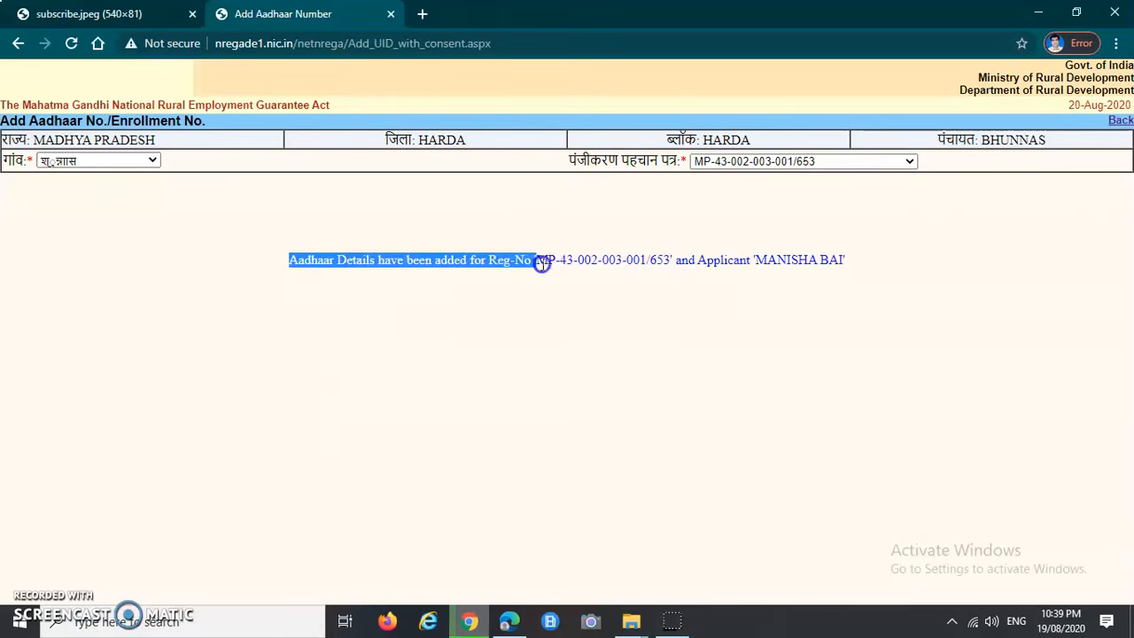
{"action": "left_click_drag", "start_coordinate": [578, 262], "coordinate": [848, 266]}
{"action": "left_click", "coordinate": [694, 345]}
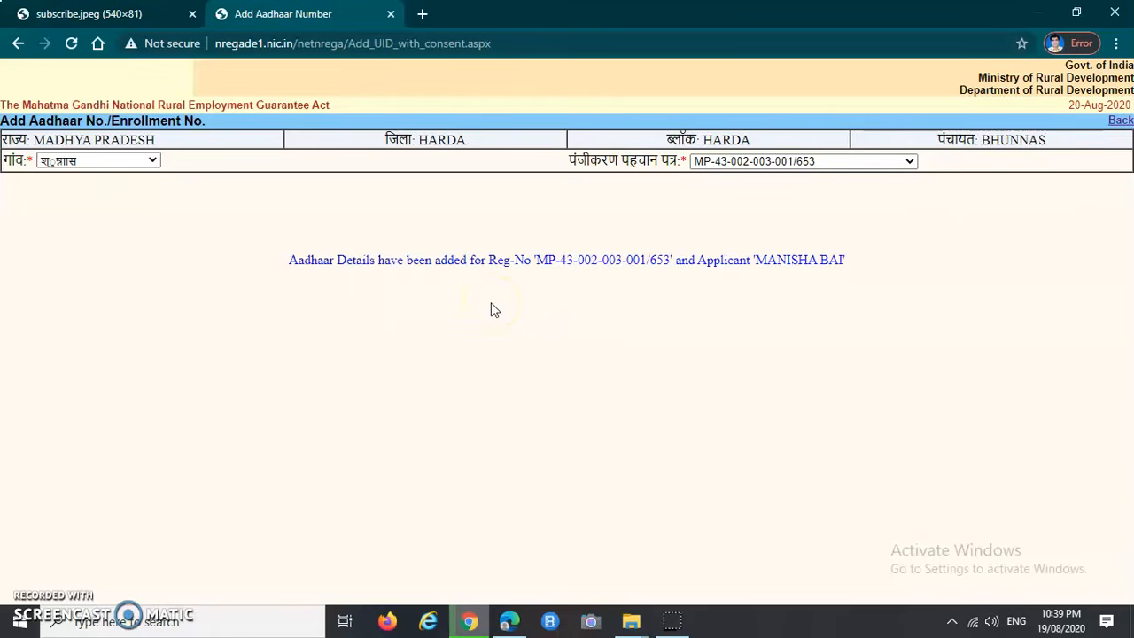
{"action": "left_click_drag", "start_coordinate": [288, 261], "coordinate": [860, 263]}
{"action": "left_click", "coordinate": [860, 329]}
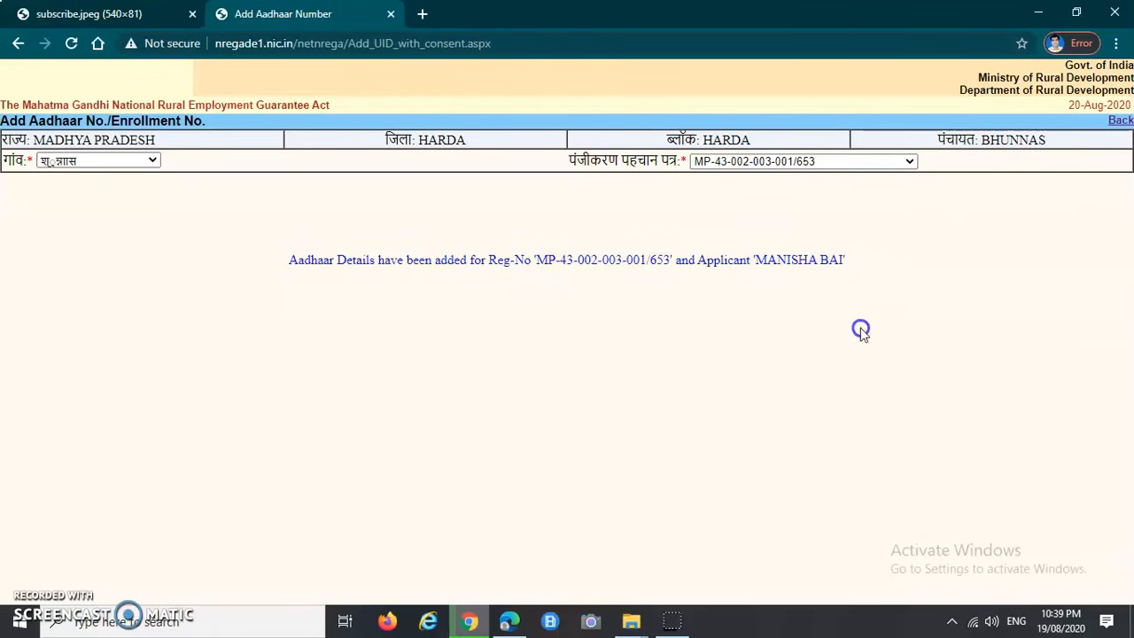
Step: Go back to the data entry menu and open Verification of Job Card under D.1 Registration & Job card
{"action": "left_click", "coordinate": [1121, 125]}
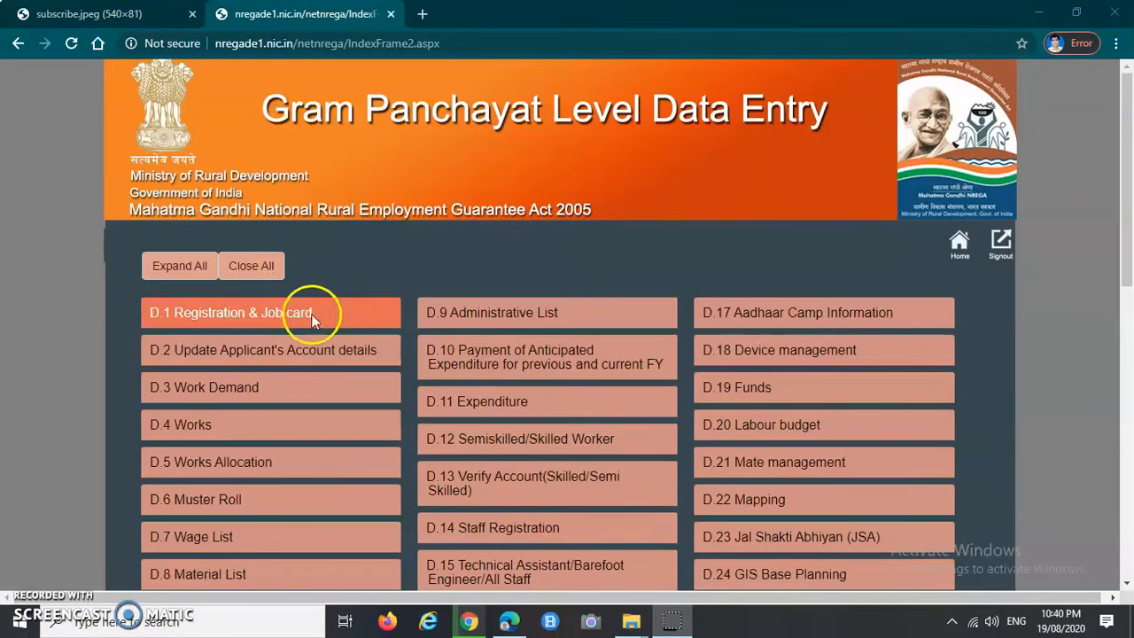
{"action": "scroll", "coordinate": [443, 240], "scroll_direction": "down", "scroll_amount": 2}
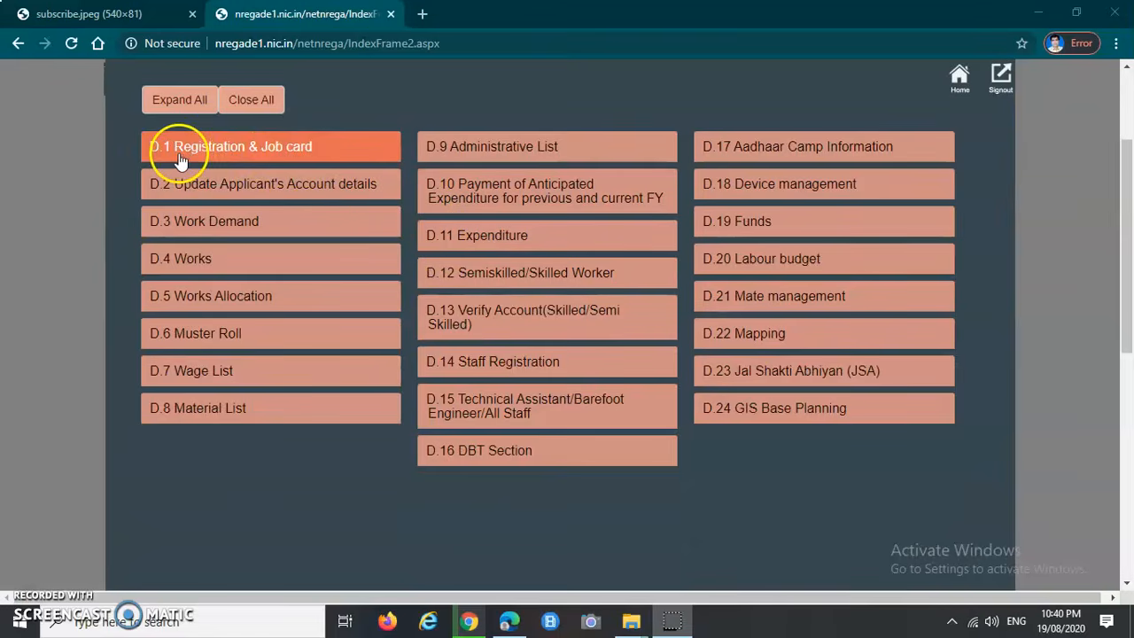
{"action": "left_click", "coordinate": [202, 155]}
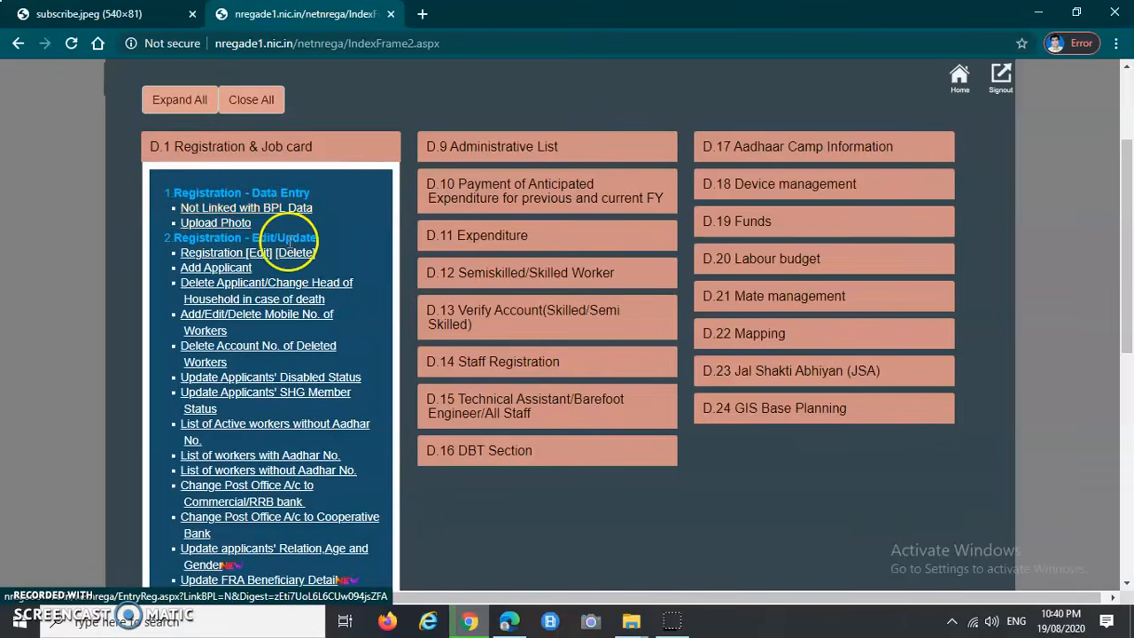
{"action": "scroll", "coordinate": [289, 243], "scroll_direction": "down", "scroll_amount": 4}
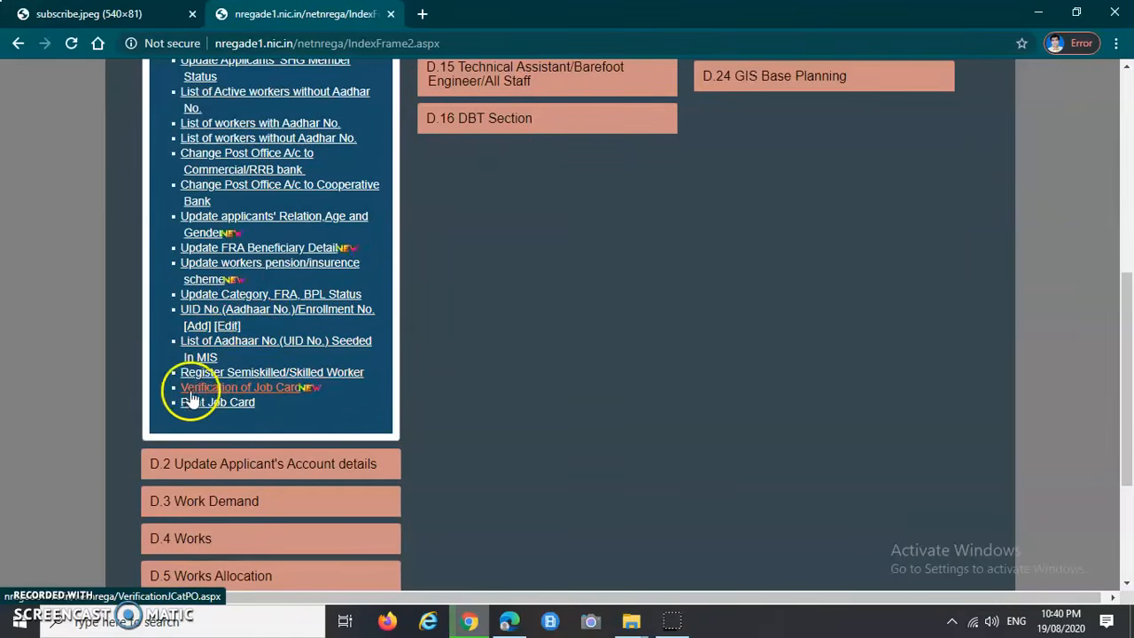
{"action": "left_click", "coordinate": [259, 391]}
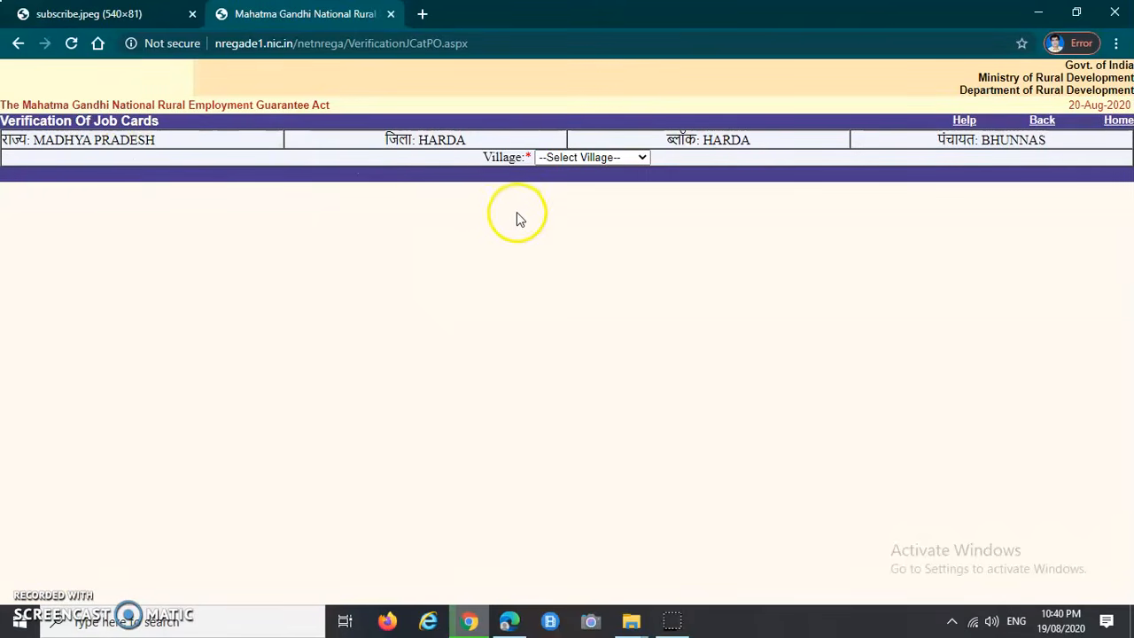
Step: Choose the village to list its job cards and review the household's row
{"action": "left_click", "coordinate": [573, 157]}
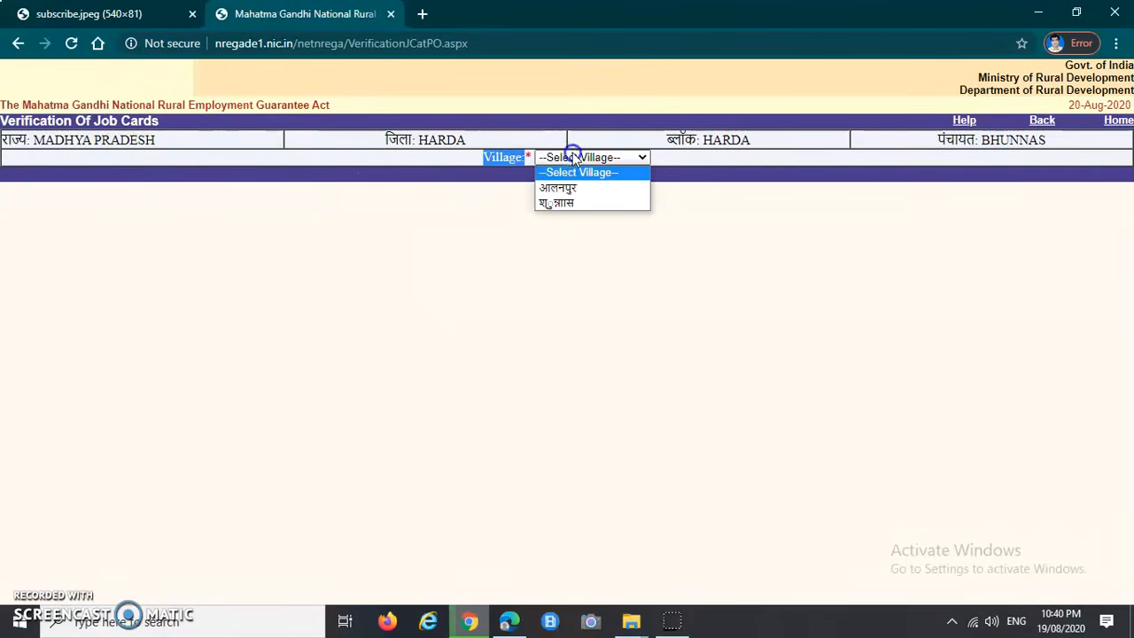
{"action": "left_click", "coordinate": [567, 203]}
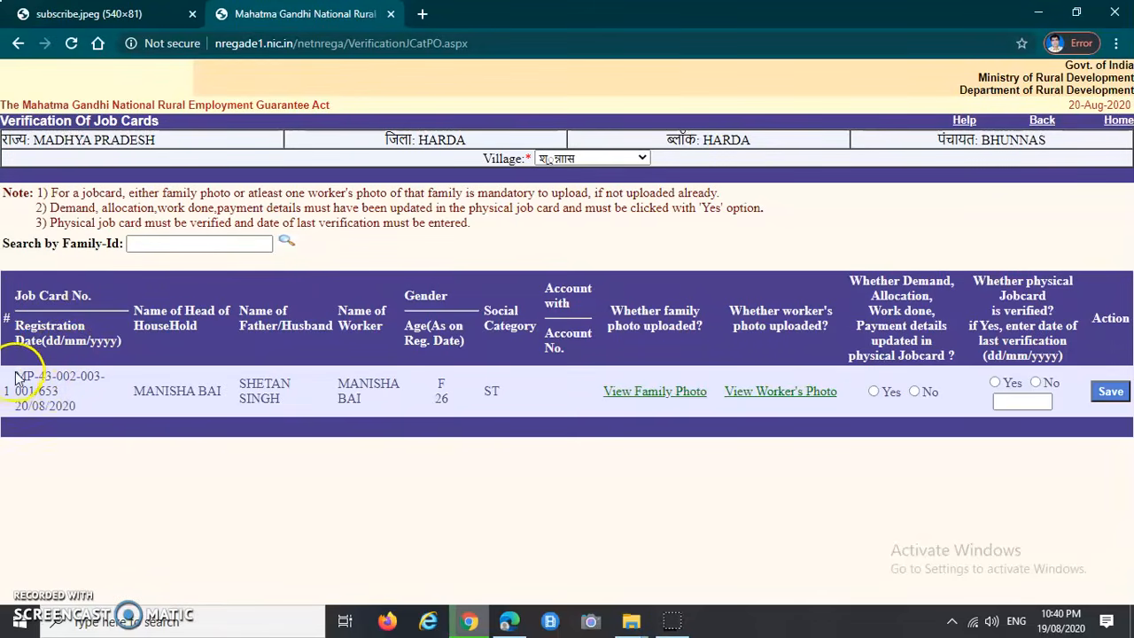
{"action": "left_click_drag", "start_coordinate": [16, 376], "coordinate": [93, 410]}
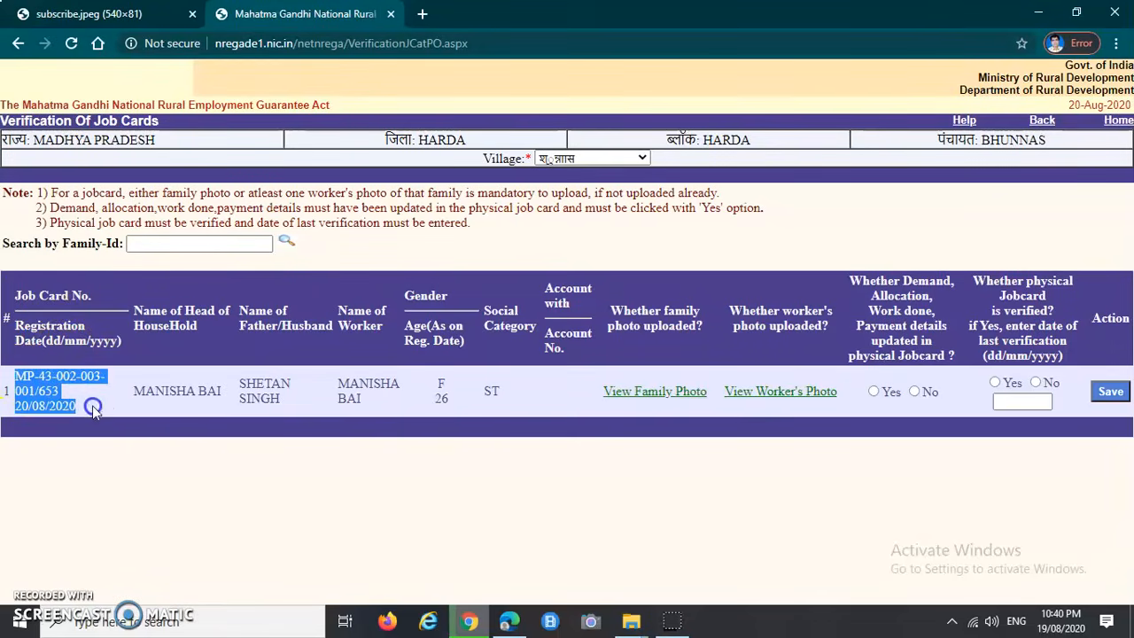
{"action": "left_click", "coordinate": [85, 400]}
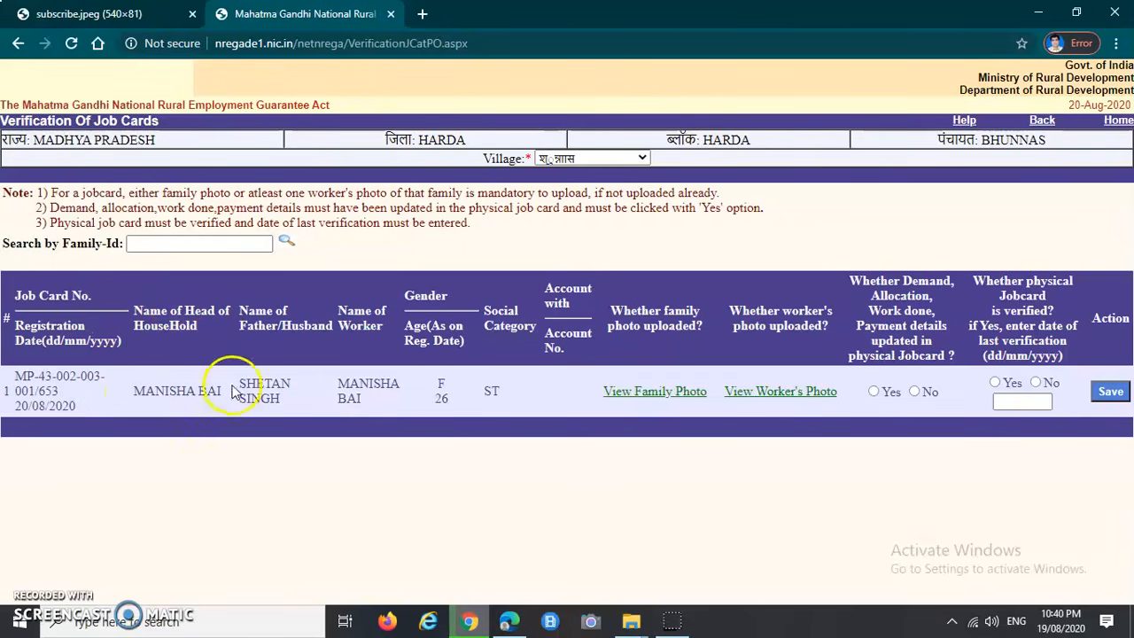
{"action": "left_click_drag", "start_coordinate": [242, 382], "coordinate": [383, 428]}
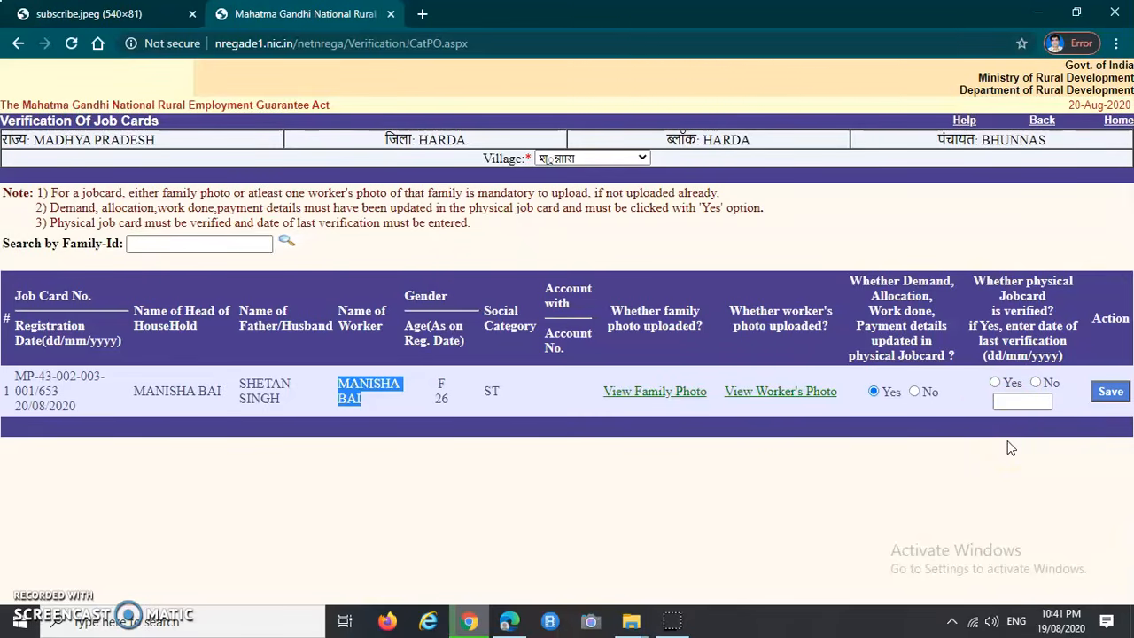
Step: Mark demand details updated and physical job card verified, last verified 26/06/2017
{"action": "left_click", "coordinate": [993, 397]}
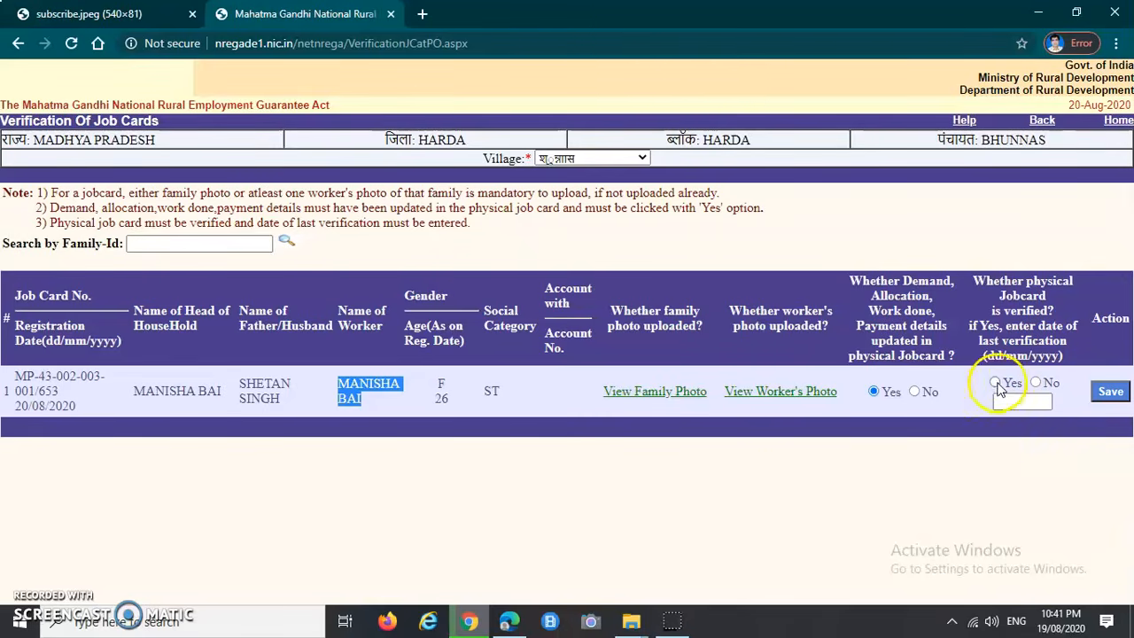
{"action": "left_click", "coordinate": [996, 383]}
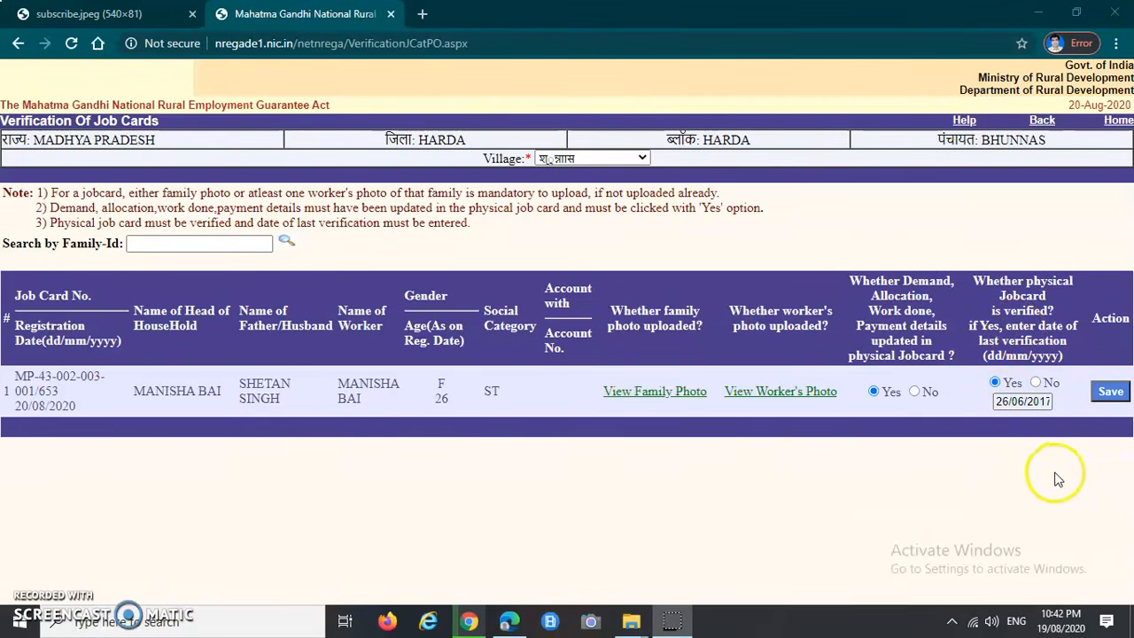
{"action": "left_click", "coordinate": [1098, 317]}
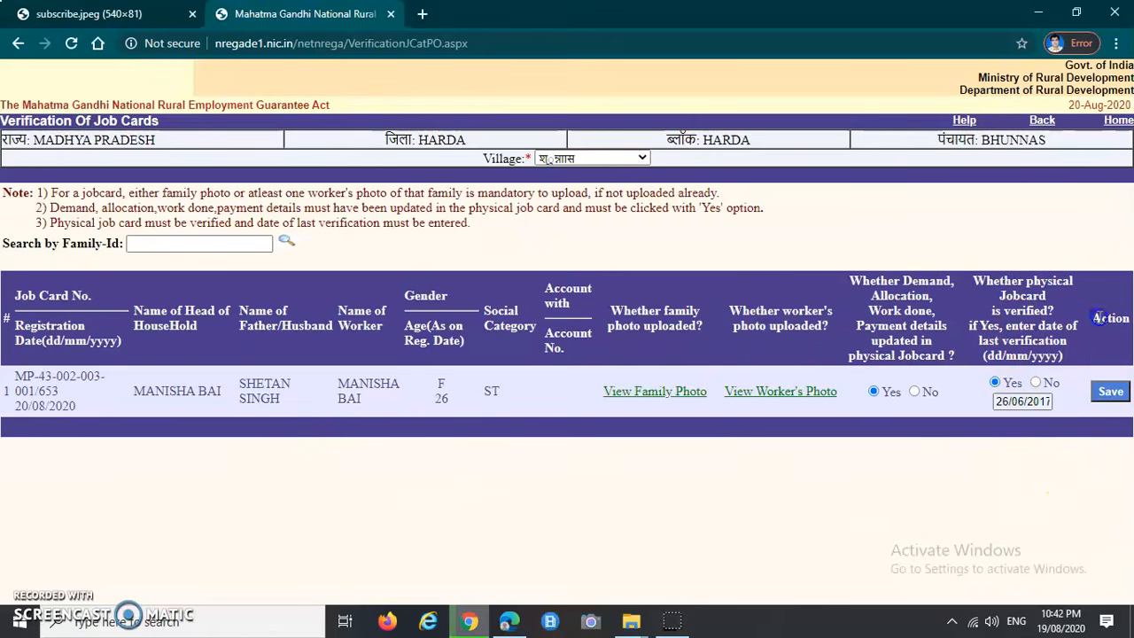
Step: Save the job card verification and dismiss the 'Records have been updated successfully' alert
{"action": "left_click", "coordinate": [1110, 390]}
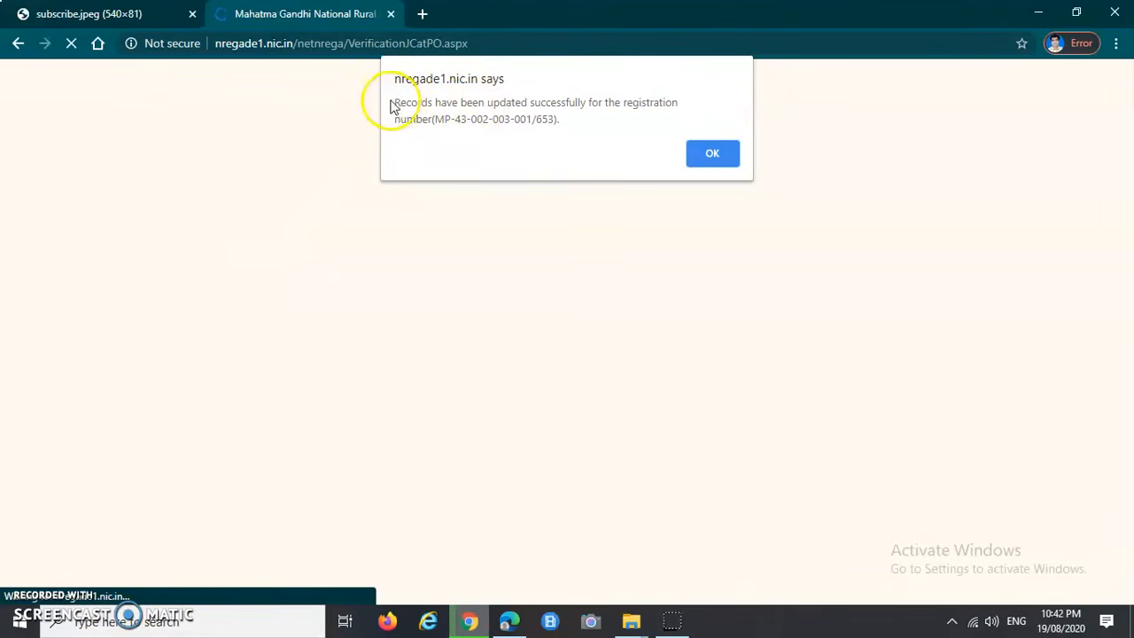
{"action": "left_click_drag", "start_coordinate": [393, 104], "coordinate": [682, 116]}
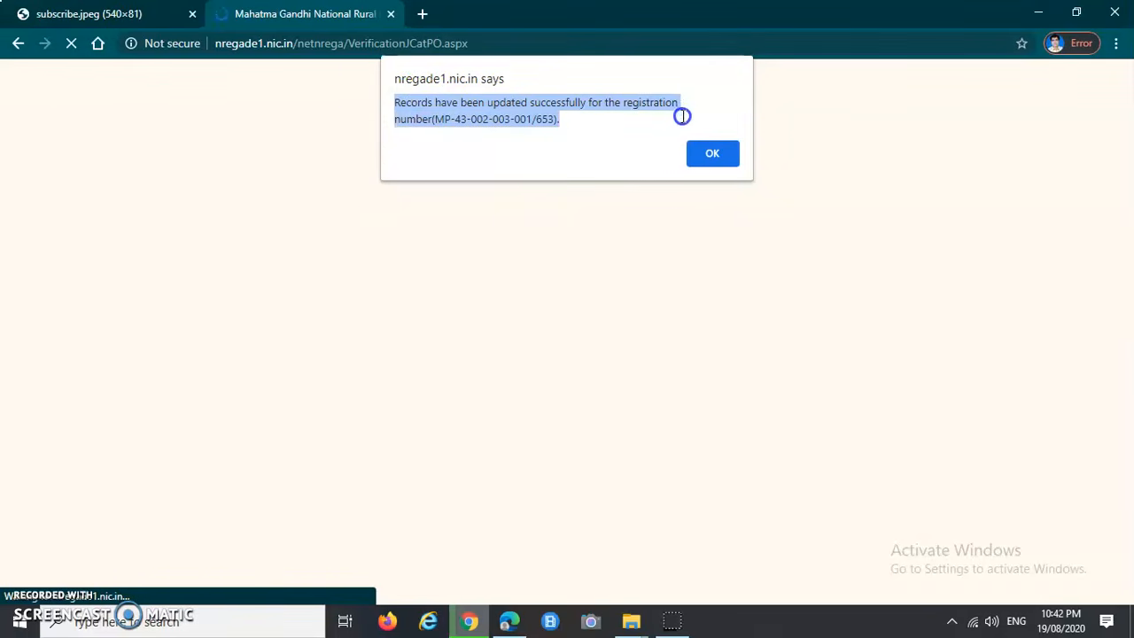
{"action": "left_click", "coordinate": [562, 124]}
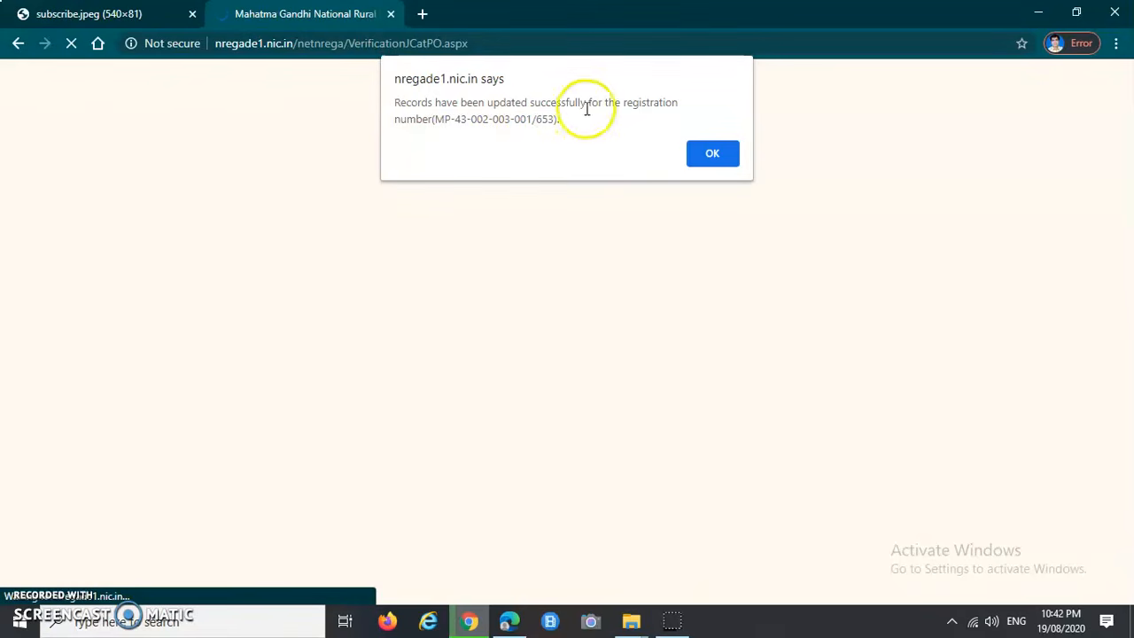
{"action": "left_click", "coordinate": [714, 153]}
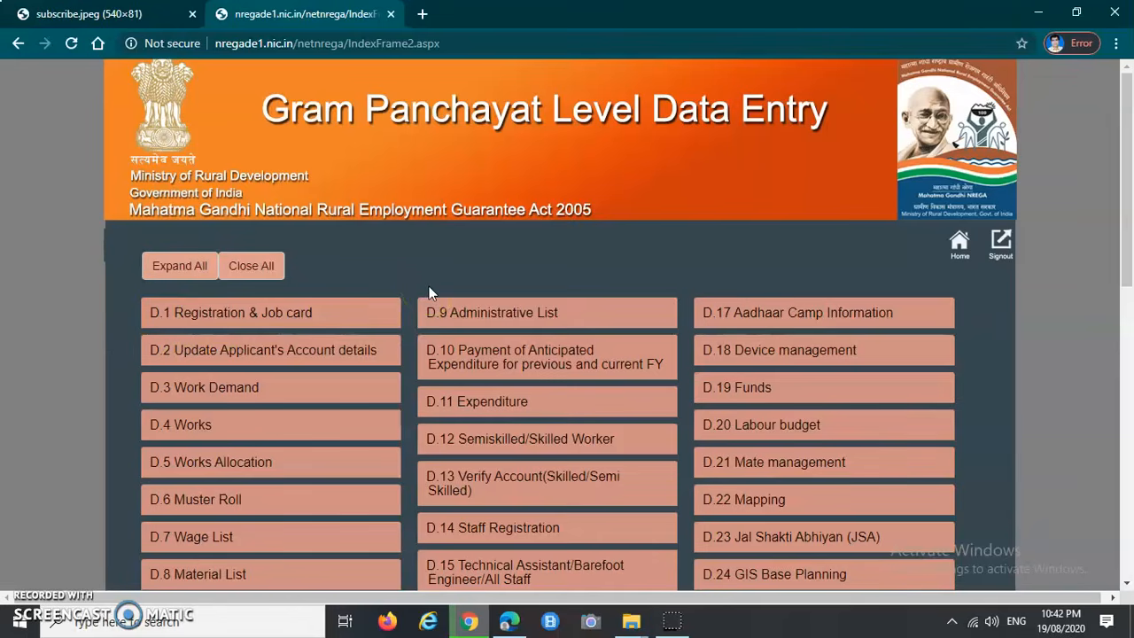
Step: Expand D.2 Update Applicant's Account details and open the Commercial/RRB Bank page
{"action": "scroll", "coordinate": [304, 253], "scroll_direction": "down", "scroll_amount": 2}
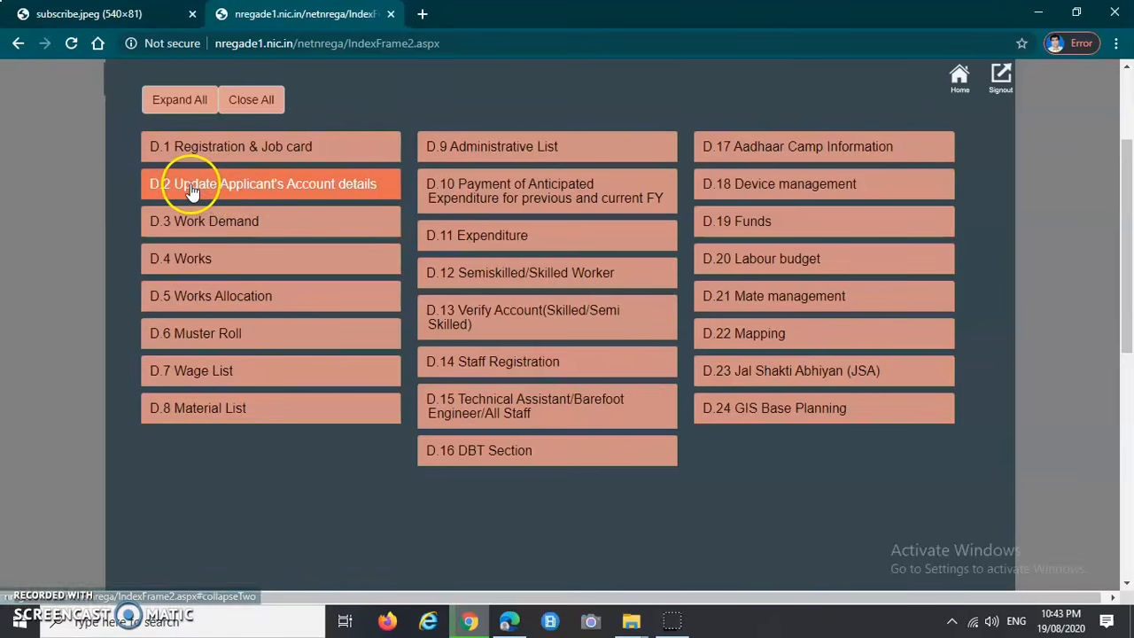
{"action": "left_click", "coordinate": [263, 192]}
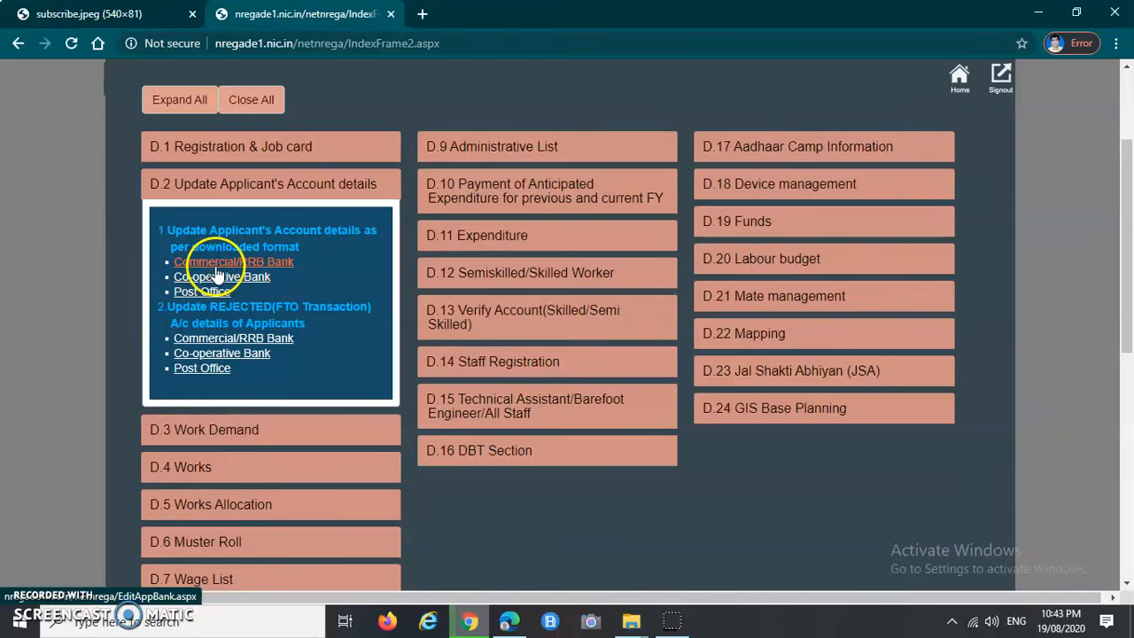
{"action": "left_click", "coordinate": [276, 270]}
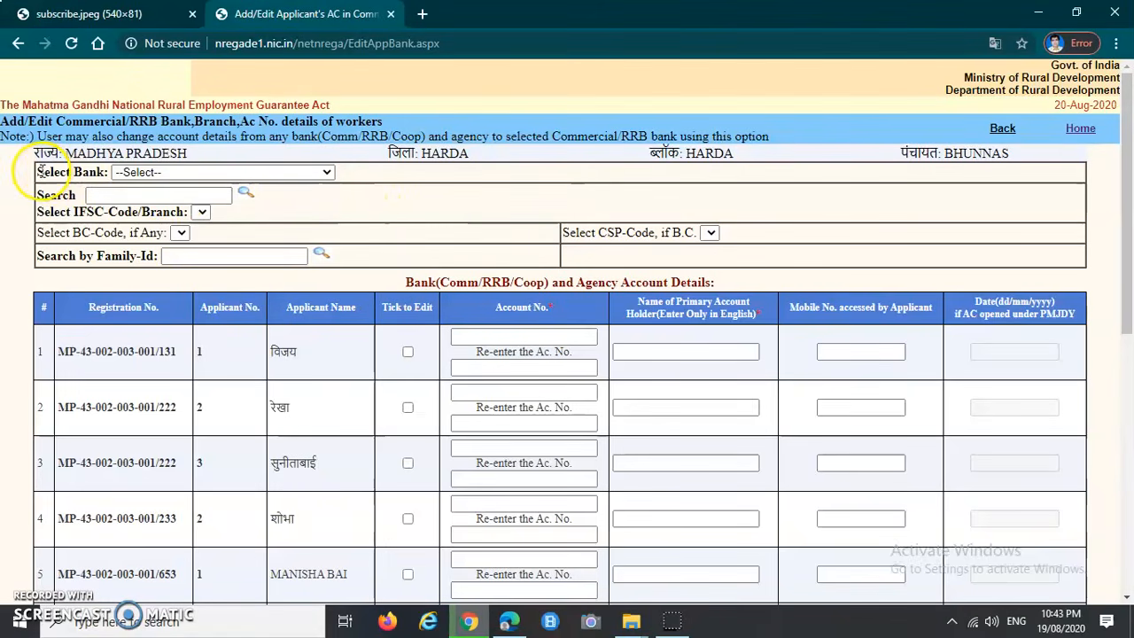
Step: Select Central Bank Of India as the bank
{"action": "left_click_drag", "start_coordinate": [39, 171], "coordinate": [106, 172]}
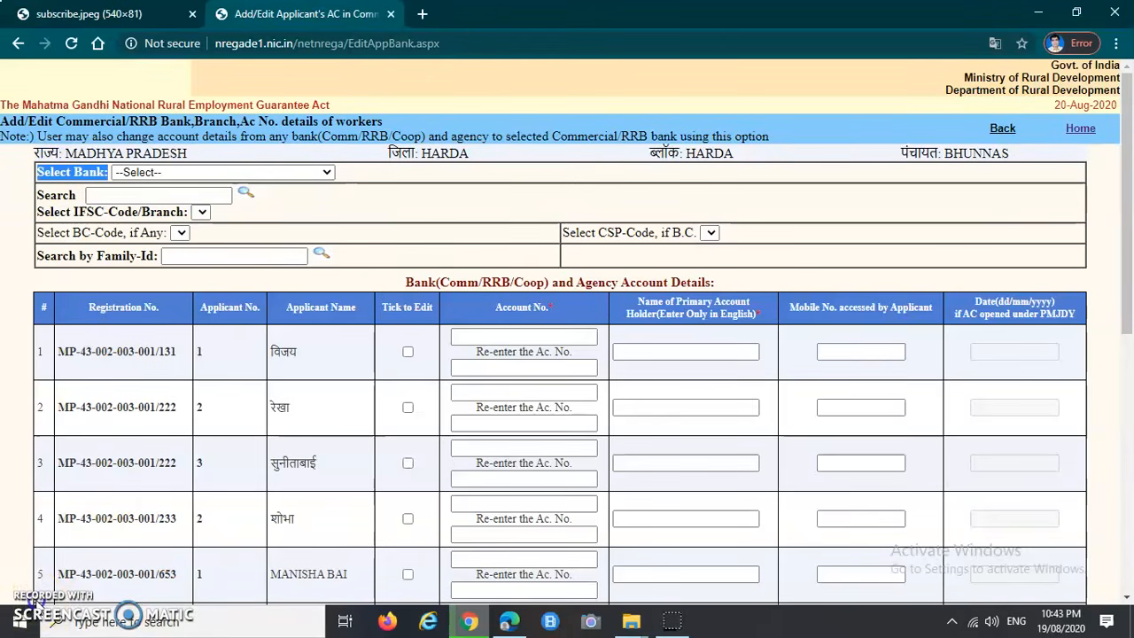
{"action": "left_click", "coordinate": [53, 171]}
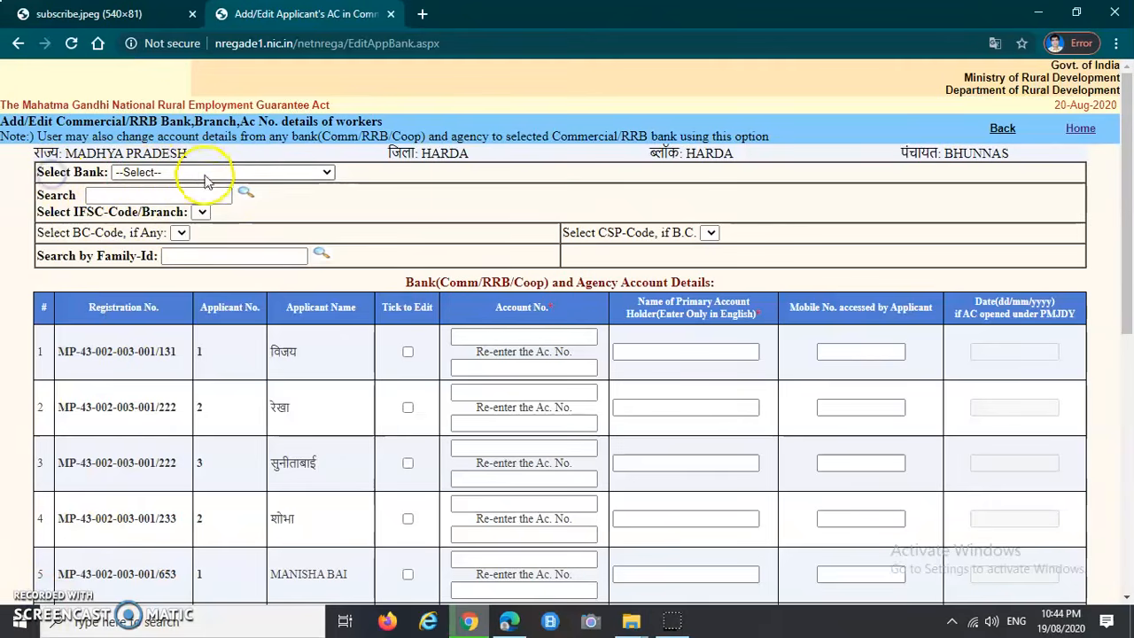
{"action": "left_click", "coordinate": [324, 172]}
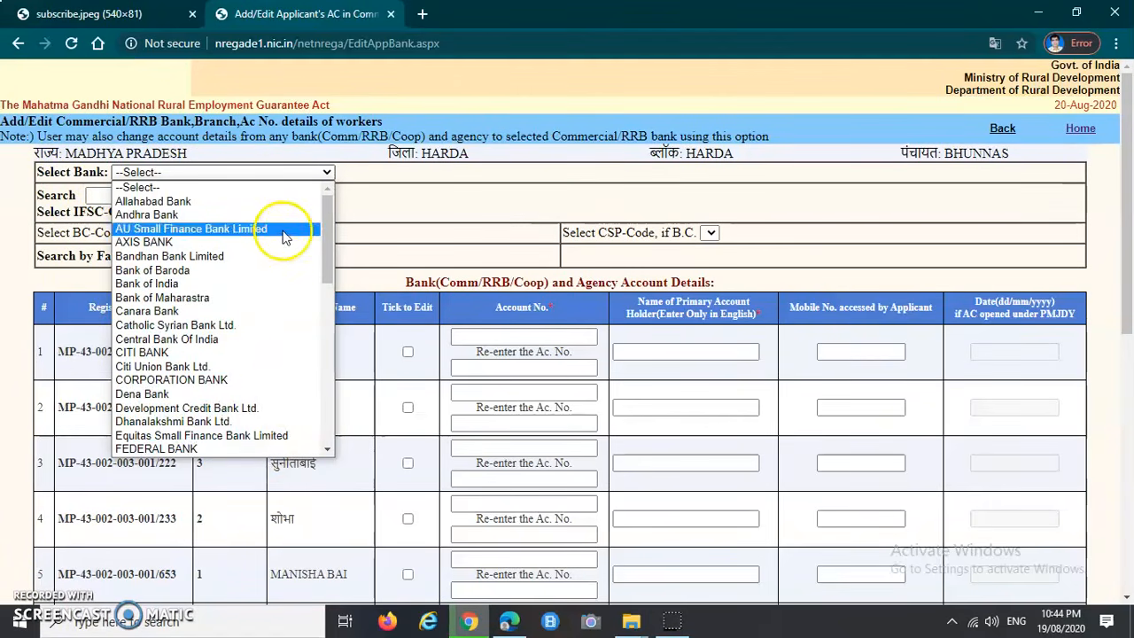
{"action": "scroll", "coordinate": [254, 375], "scroll_direction": "down", "scroll_amount": 10}
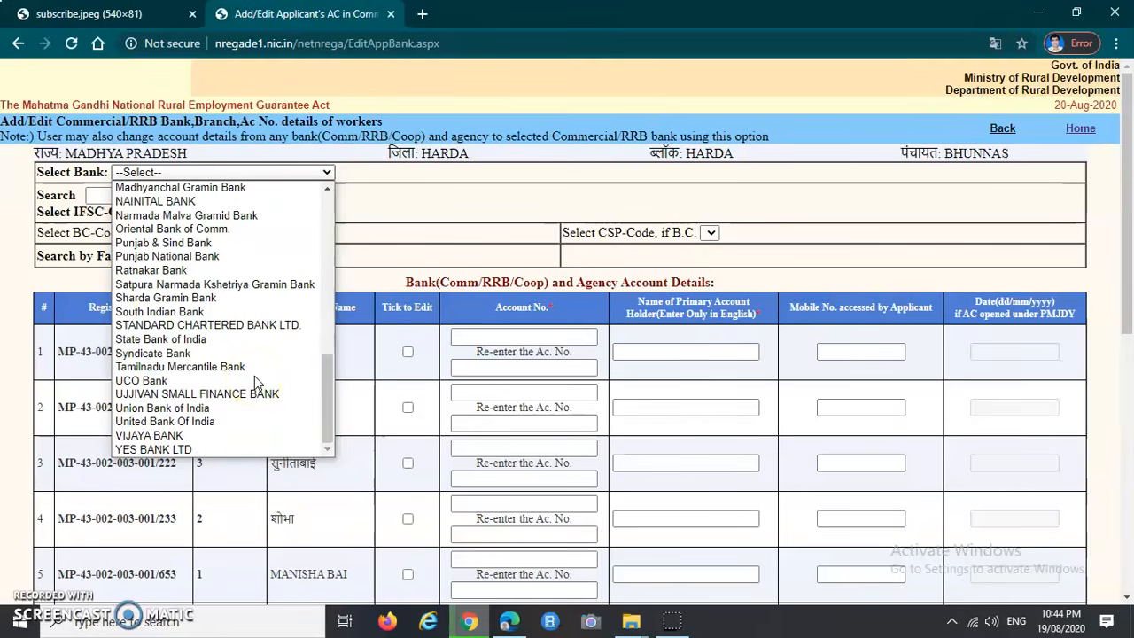
{"action": "scroll", "coordinate": [254, 376], "scroll_direction": "up", "scroll_amount": 10}
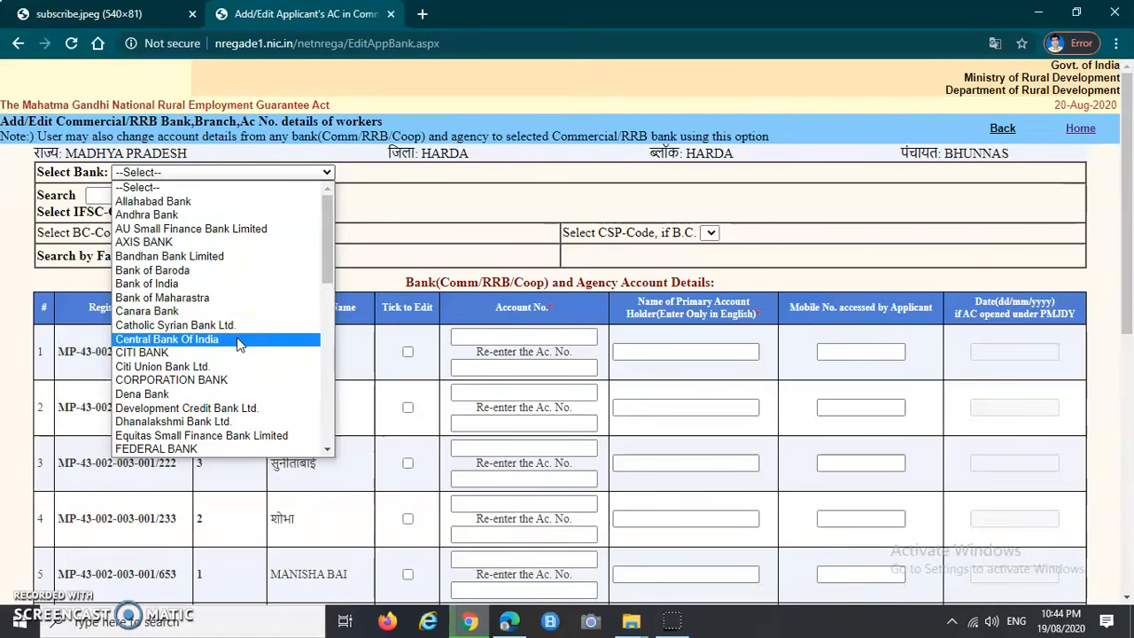
{"action": "left_click", "coordinate": [237, 341]}
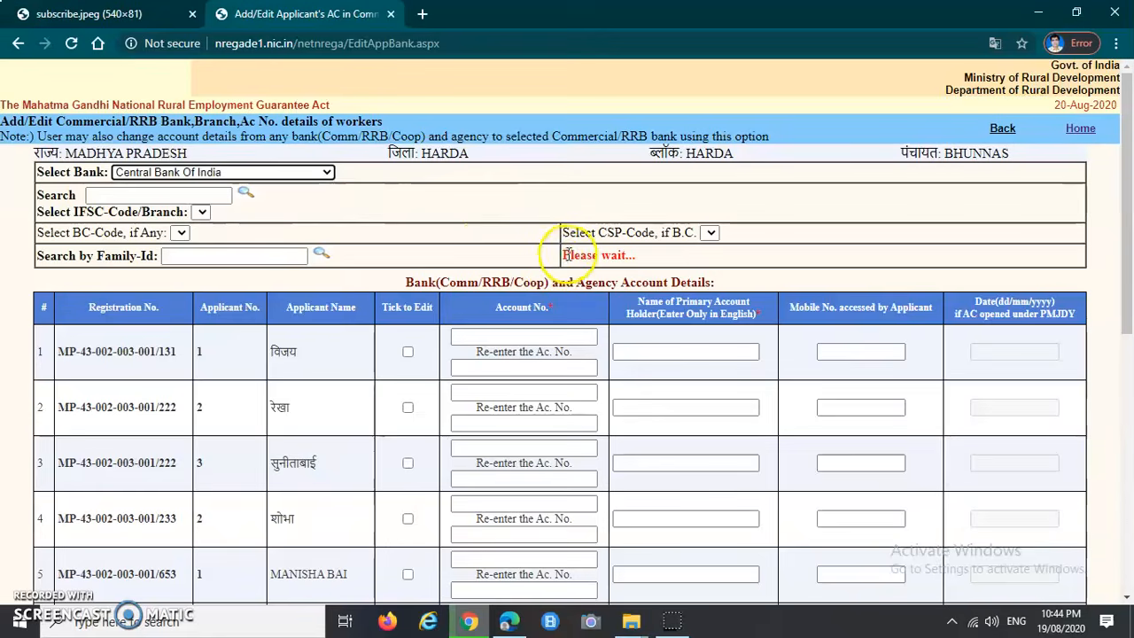
Step: Choose the Central Bank Of India branch IFSC code so the workers' account table loads
{"action": "left_click_drag", "start_coordinate": [563, 255], "coordinate": [631, 255]}
{"action": "left_click", "coordinate": [744, 249]}
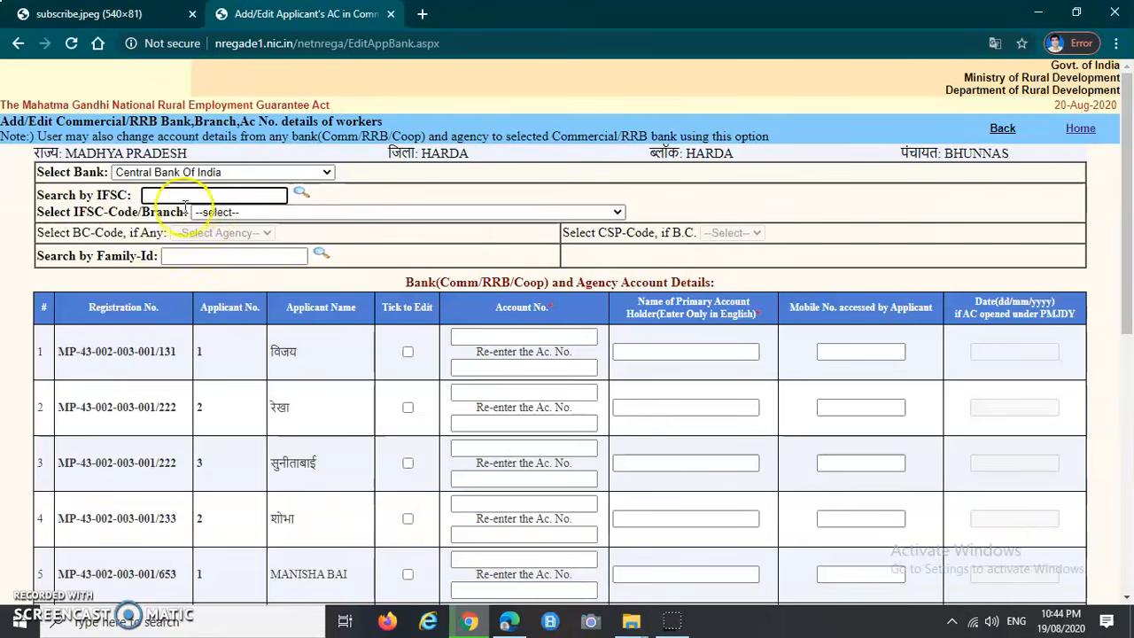
{"action": "left_click_drag", "start_coordinate": [38, 195], "coordinate": [125, 196]}
{"action": "left_click", "coordinate": [134, 190]}
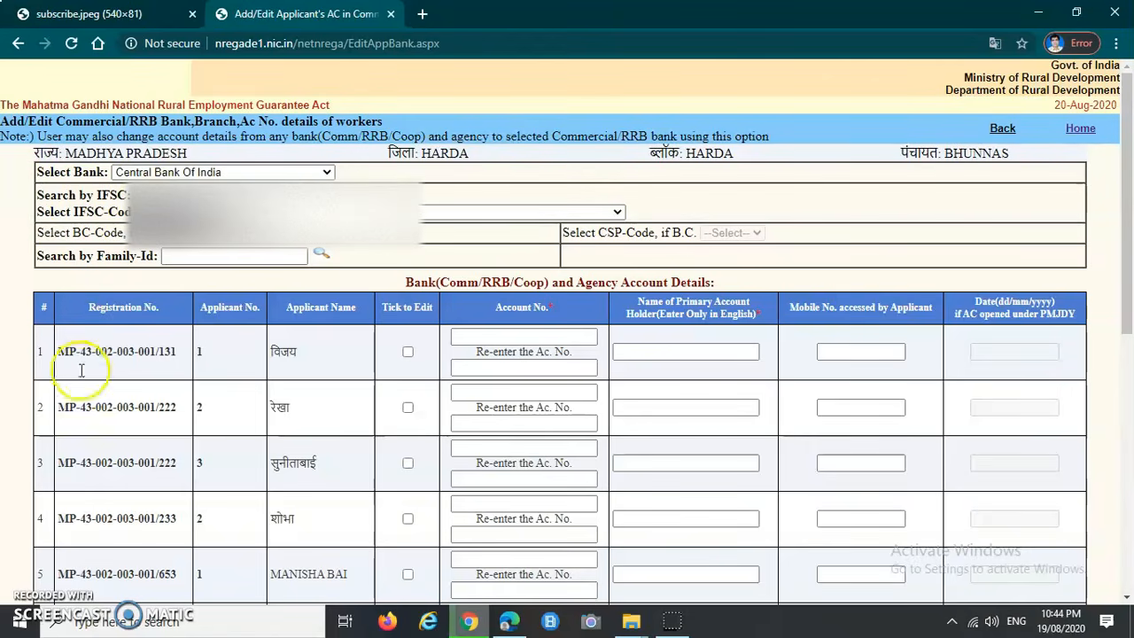
{"action": "left_click", "coordinate": [34, 595]}
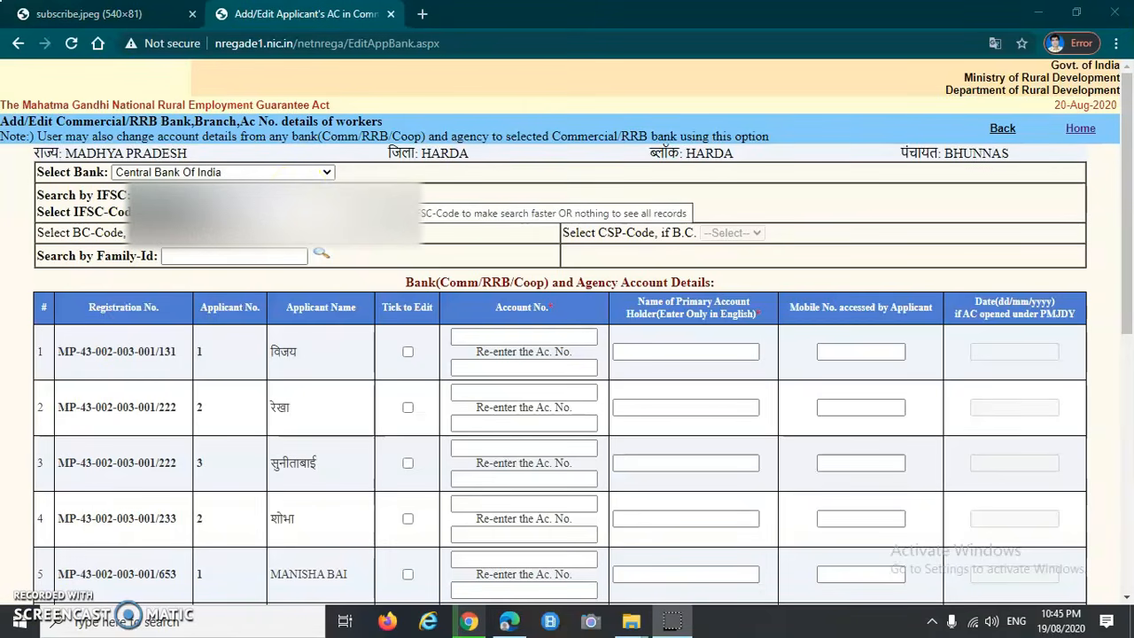
{"action": "left_click", "coordinate": [298, 194]}
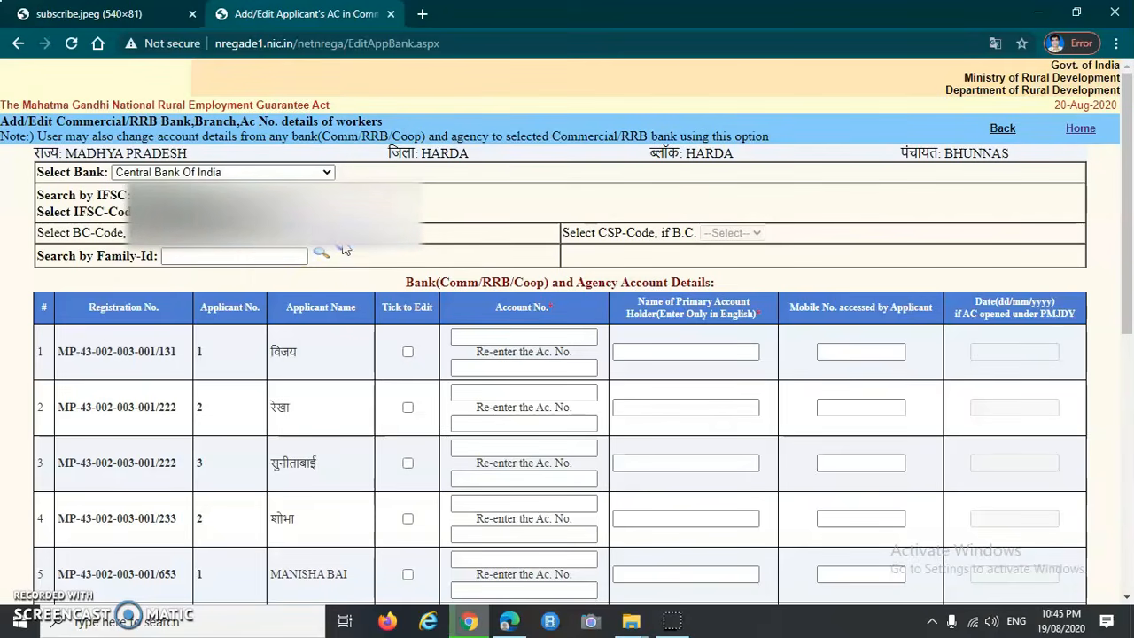
{"action": "left_click", "coordinate": [388, 250]}
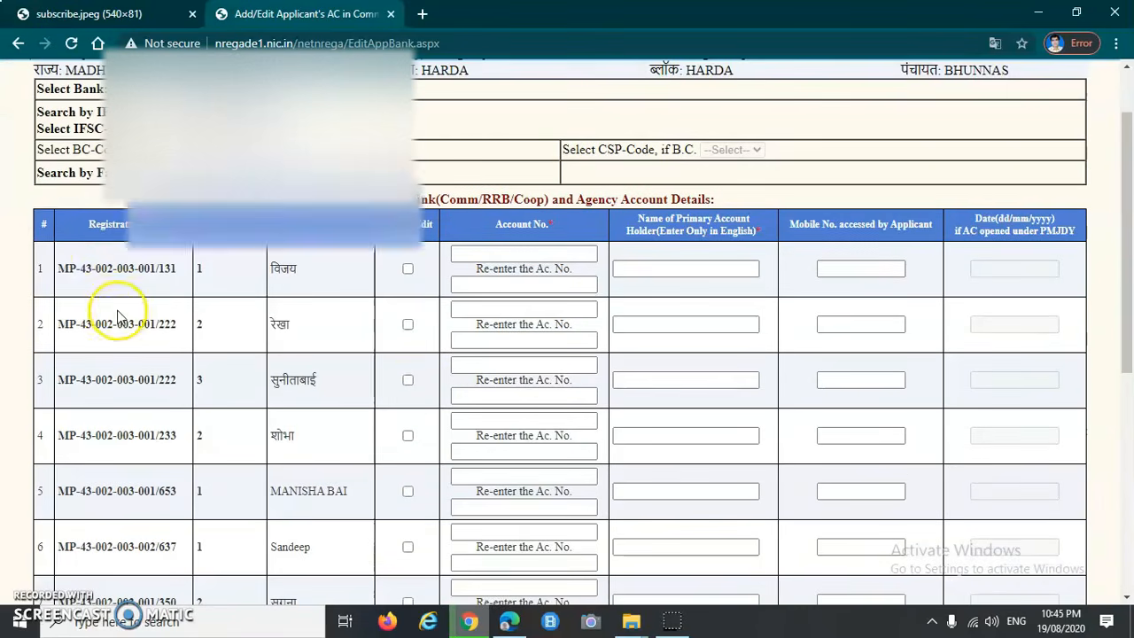
Step: Locate the fifth worker's row in the account table and tick 'Tick to Edit' for it
{"action": "scroll", "coordinate": [114, 301], "scroll_direction": "down", "scroll_amount": 1}
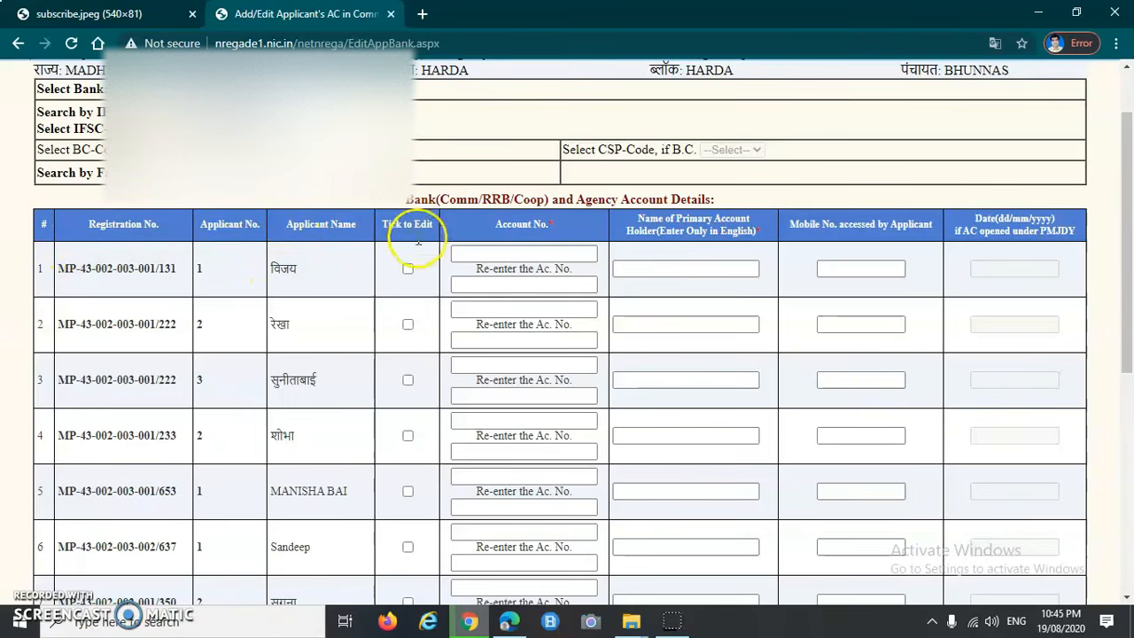
{"action": "scroll", "coordinate": [148, 375], "scroll_direction": "down", "scroll_amount": 1}
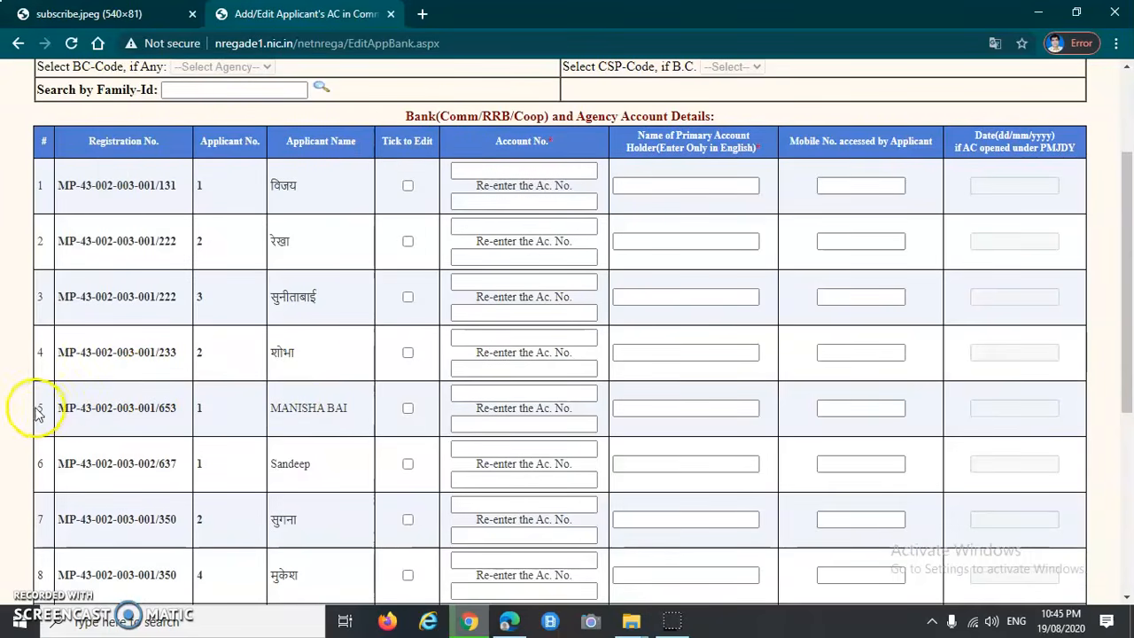
{"action": "left_click_drag", "start_coordinate": [61, 409], "coordinate": [169, 408]}
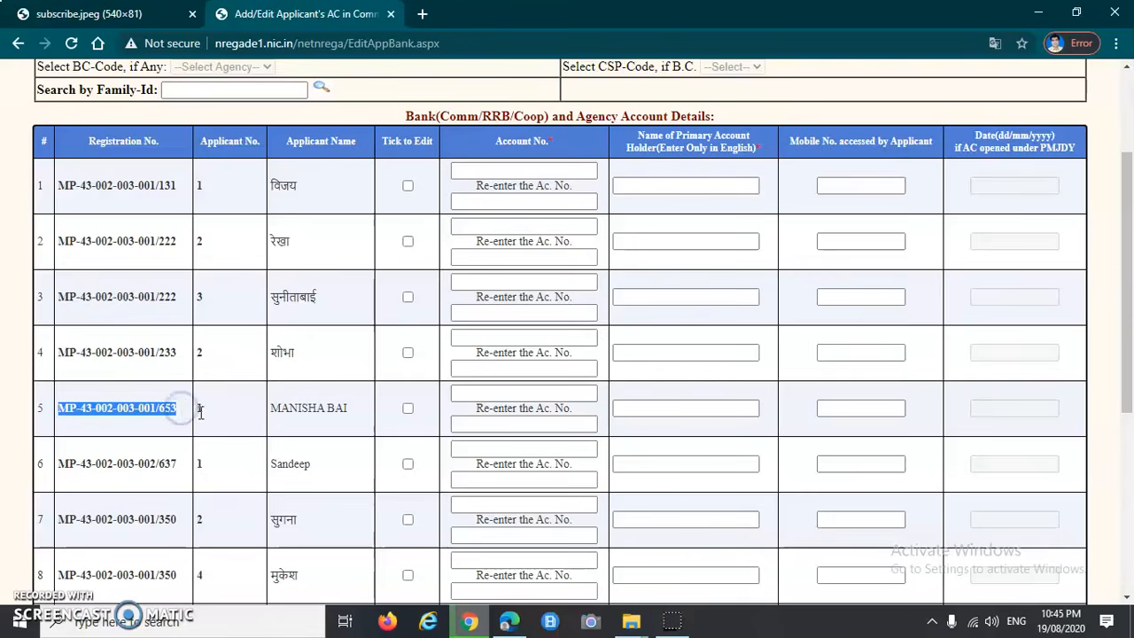
{"action": "left_click", "coordinate": [197, 411]}
{"action": "left_click_drag", "start_coordinate": [270, 420], "coordinate": [355, 410]}
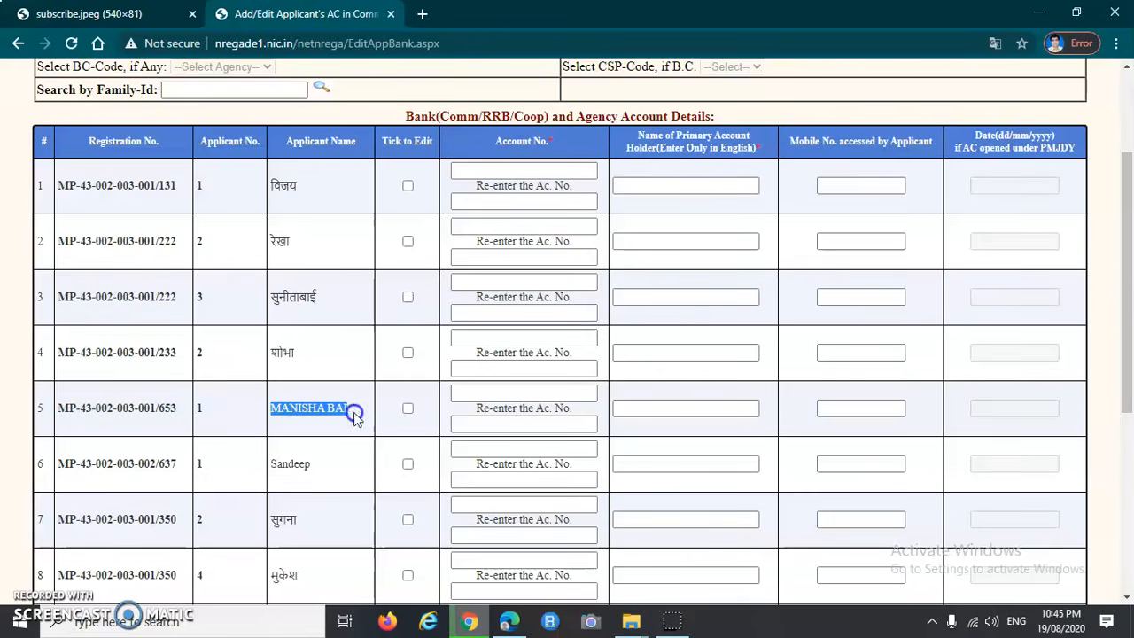
{"action": "left_click", "coordinate": [409, 409]}
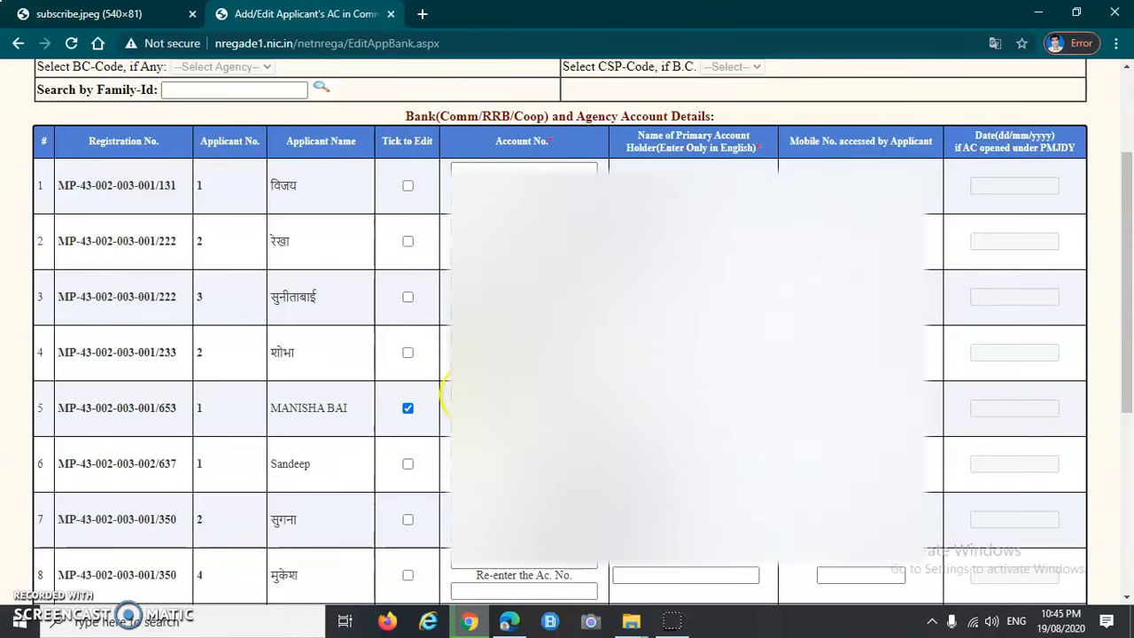
Step: Enter and re-enter the fifth worker's account number, holder name and mobile number
{"action": "left_click_drag", "start_coordinate": [494, 140], "coordinate": [551, 139]}
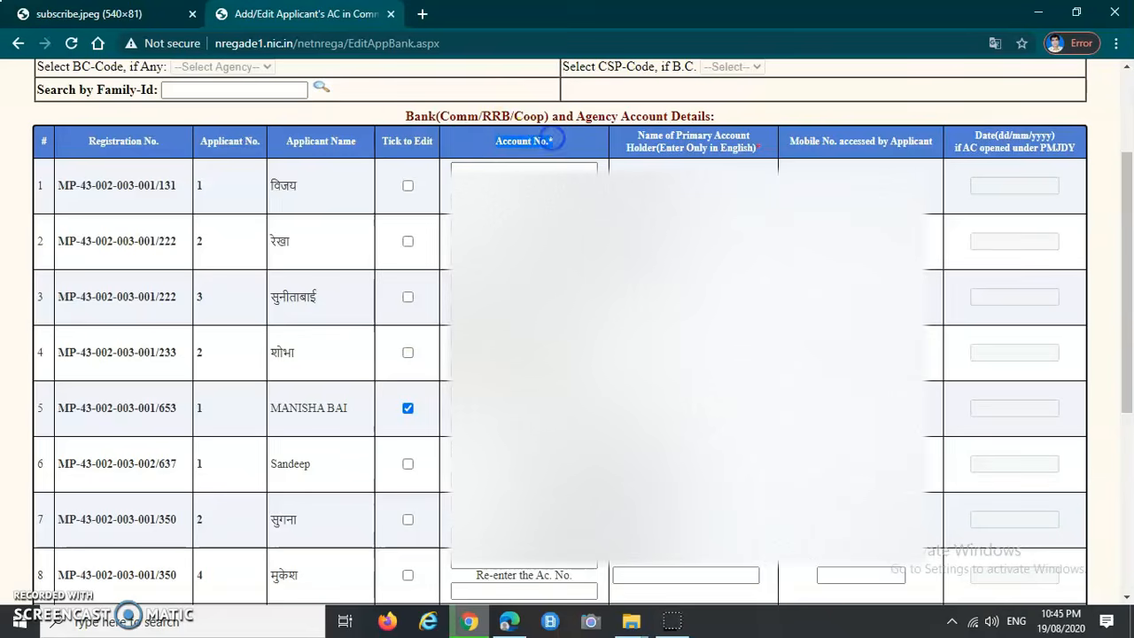
{"action": "left_click", "coordinate": [492, 395]}
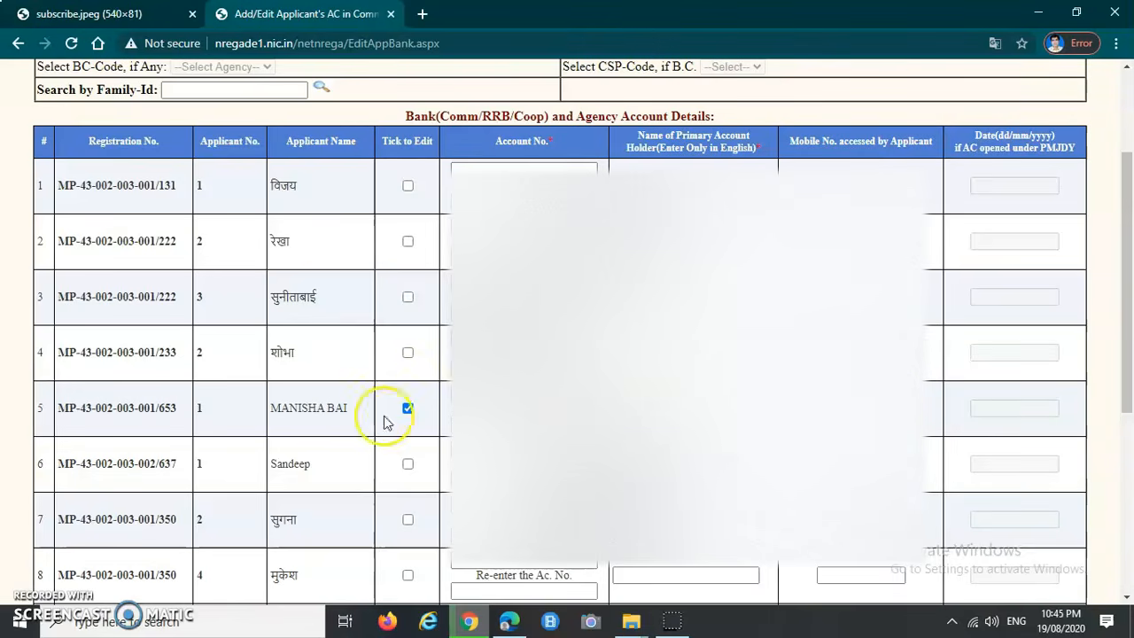
{"action": "left_click", "coordinate": [24, 597]}
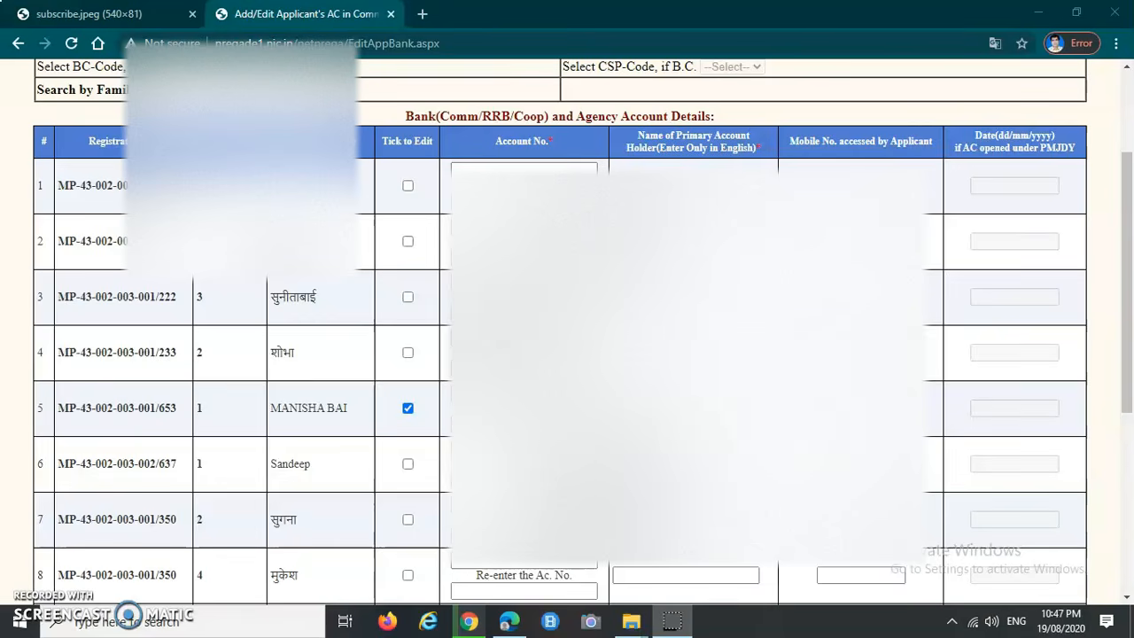
{"action": "scroll", "coordinate": [440, 170], "scroll_direction": "up", "scroll_amount": 2}
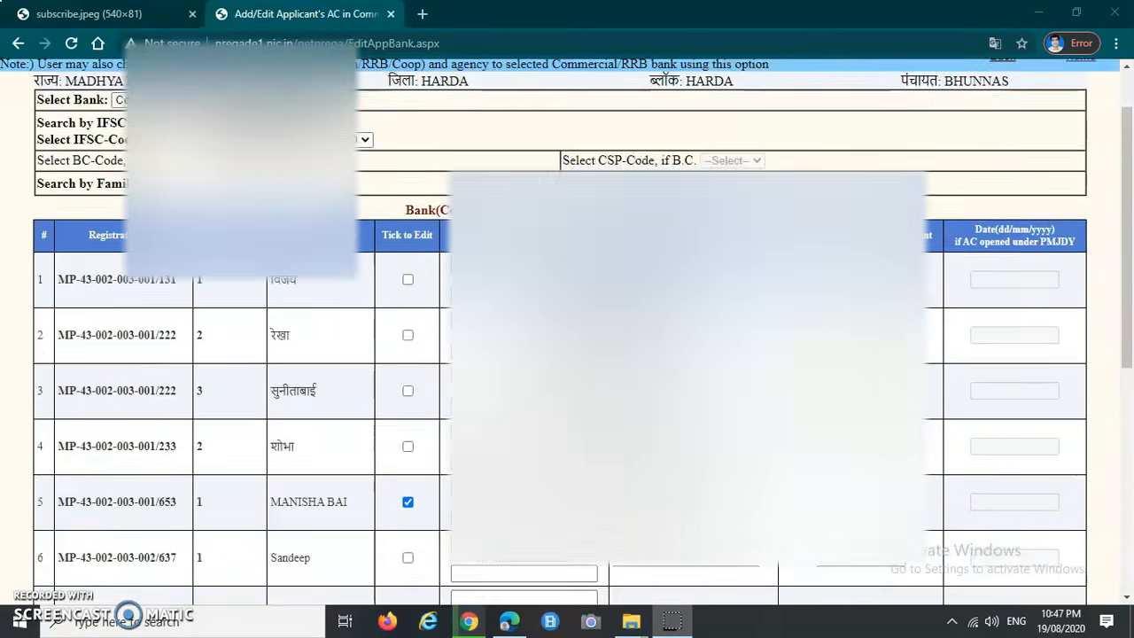
{"action": "scroll", "coordinate": [567, 328], "scroll_direction": "down", "scroll_amount": 2}
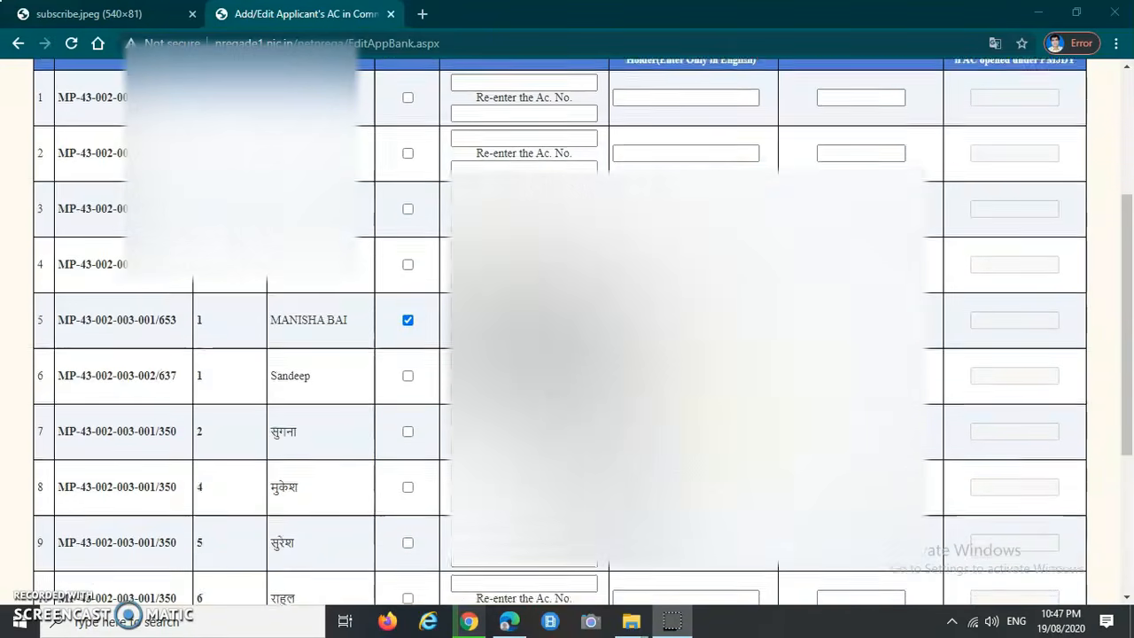
{"action": "scroll", "coordinate": [567, 319], "scroll_direction": "down", "scroll_amount": 3}
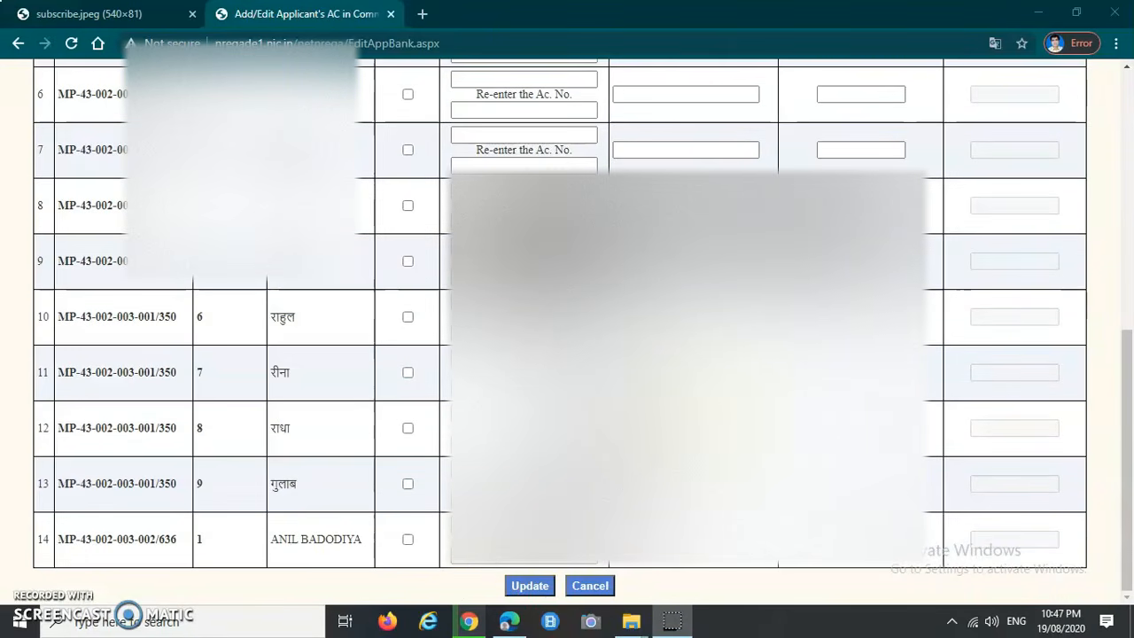
Step: Save worker 5's account details, acknowledge the 'record(s) UPDATED' alert, and return Home
{"action": "left_click", "coordinate": [529, 590]}
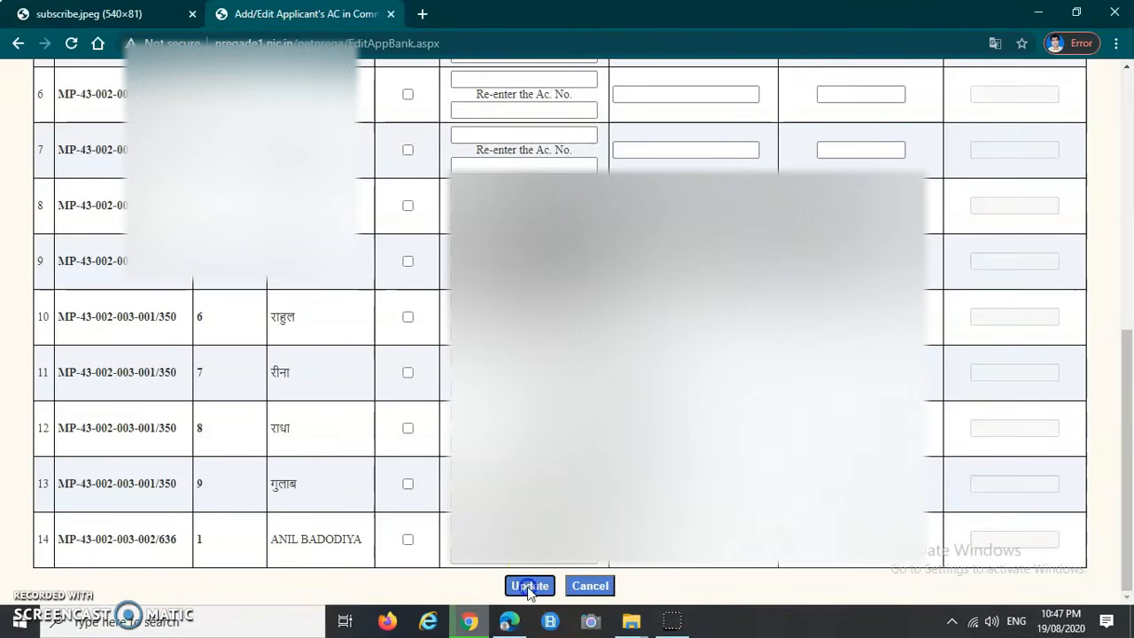
{"action": "left_click", "coordinate": [531, 588]}
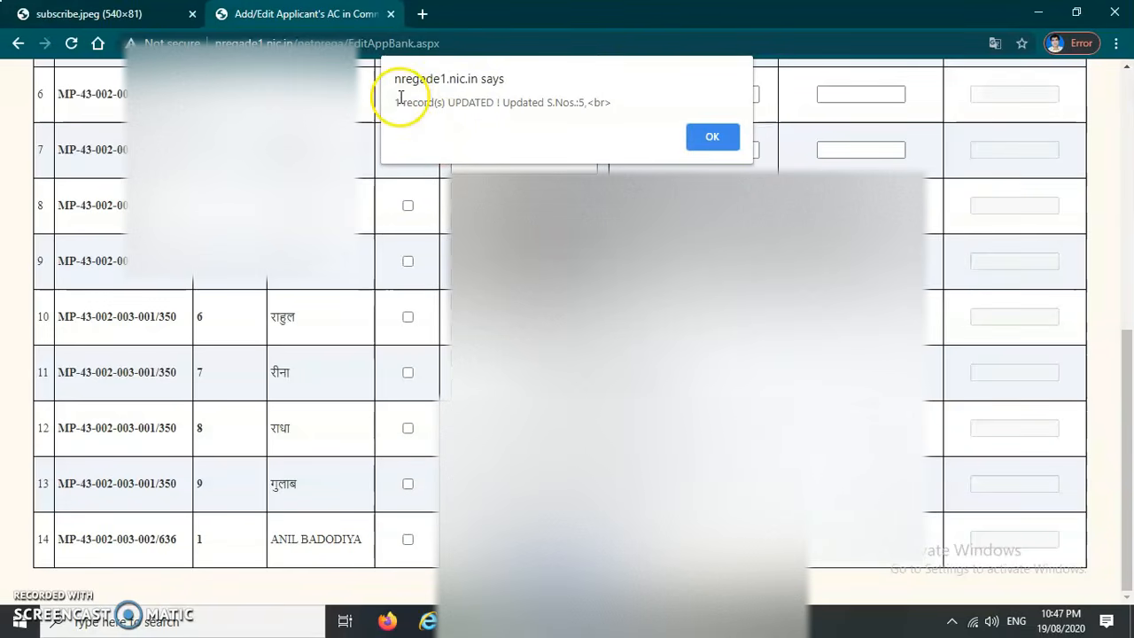
{"action": "left_click_drag", "start_coordinate": [395, 107], "coordinate": [621, 104]}
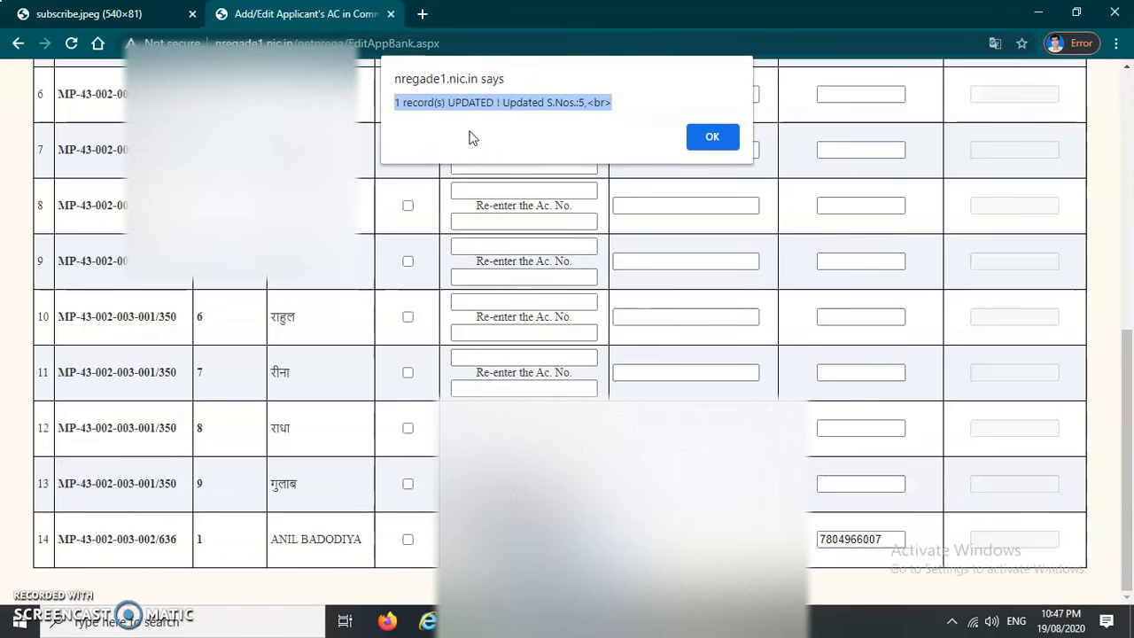
{"action": "left_click", "coordinate": [462, 135]}
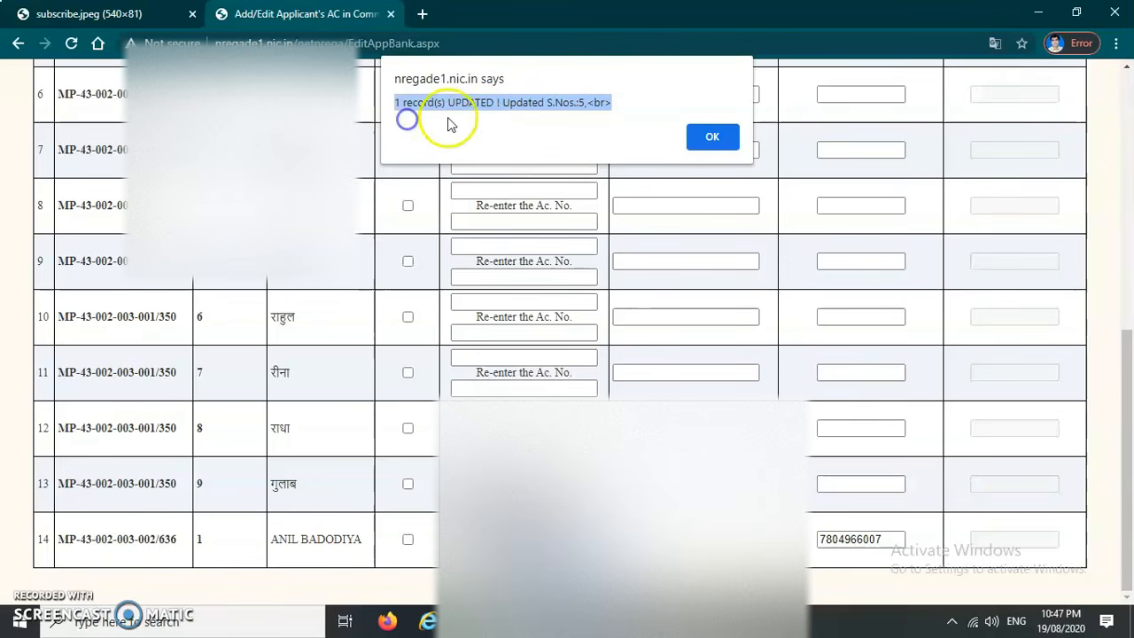
{"action": "left_click", "coordinate": [719, 140]}
{"action": "scroll", "coordinate": [587, 375], "scroll_direction": "up", "scroll_amount": 6}
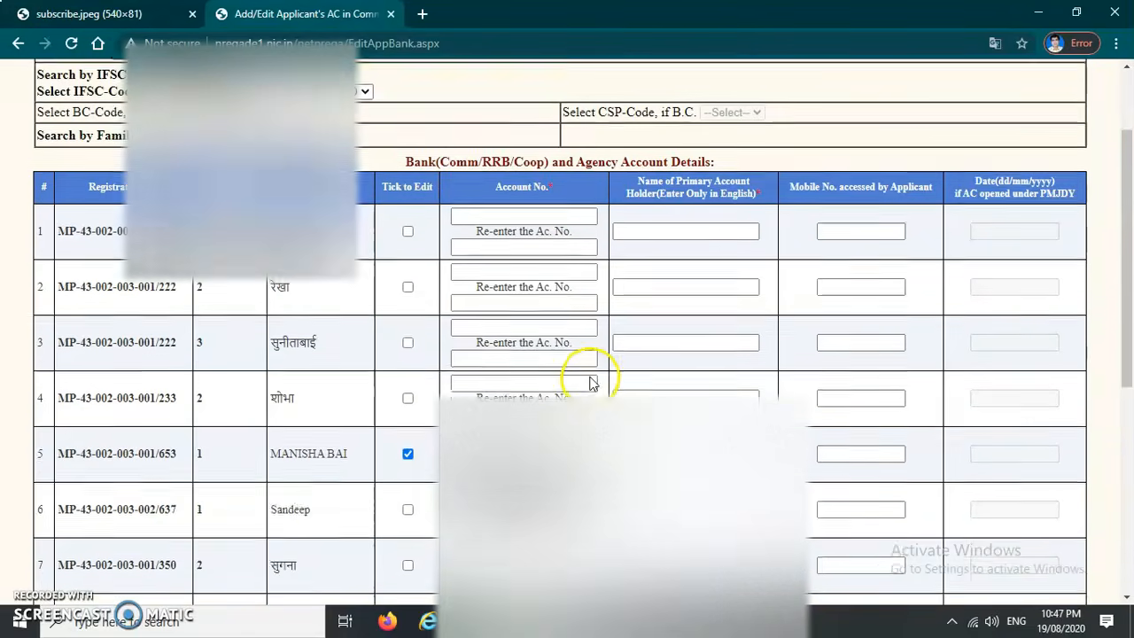
{"action": "left_click", "coordinate": [1080, 129]}
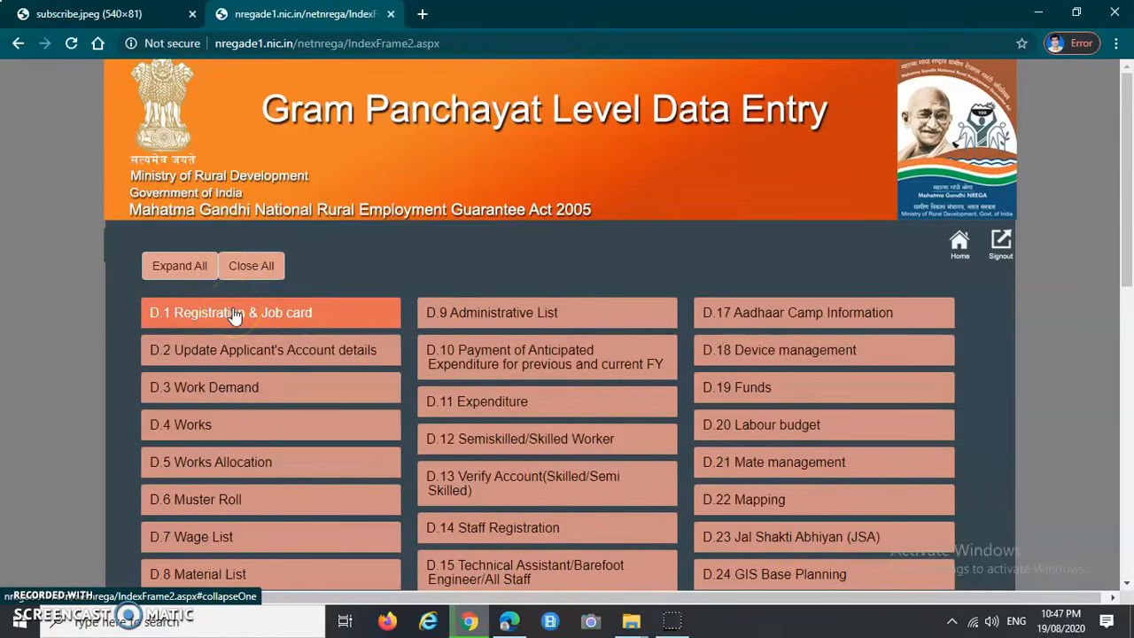
{"action": "left_click", "coordinate": [231, 321]}
{"action": "left_click", "coordinate": [230, 315]}
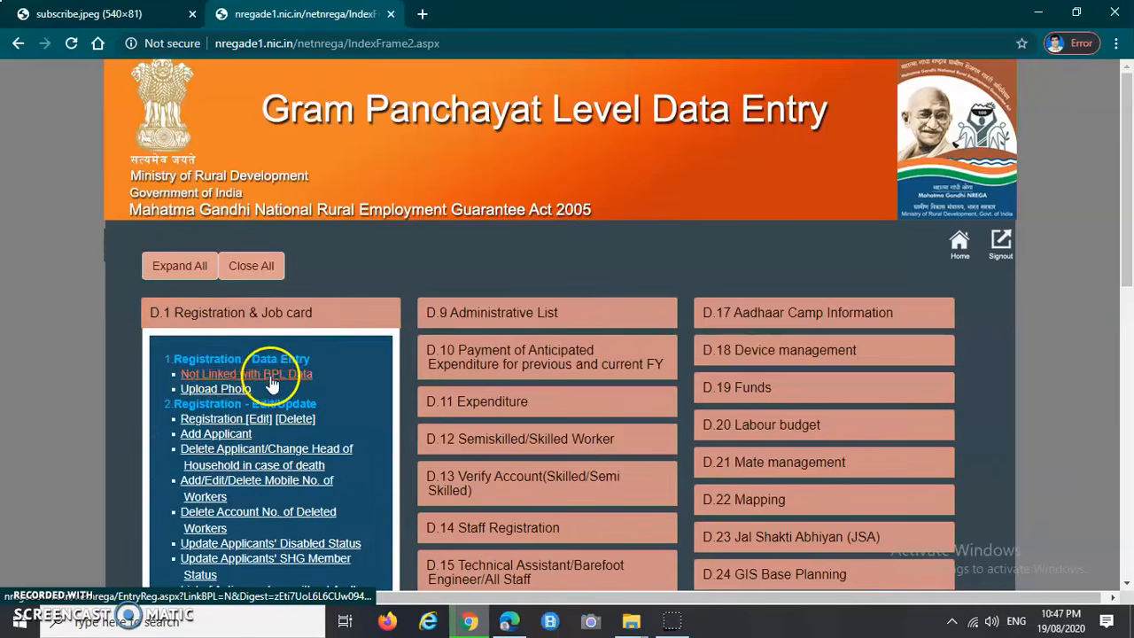
{"action": "scroll", "coordinate": [245, 382], "scroll_direction": "down", "scroll_amount": 7}
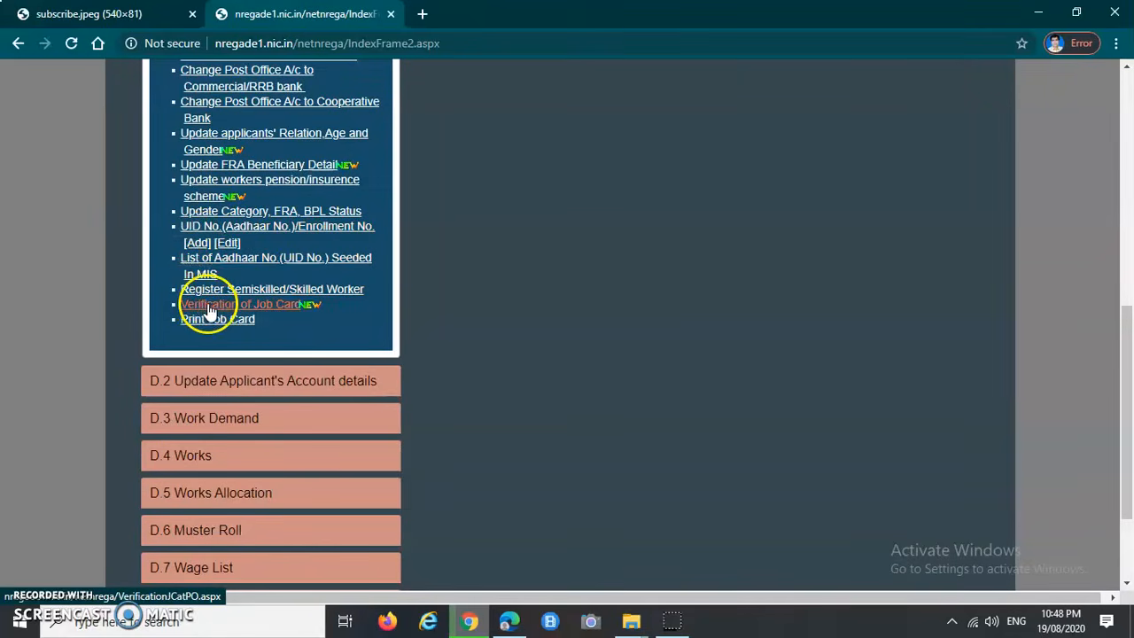
{"action": "scroll", "coordinate": [291, 367], "scroll_direction": "up", "scroll_amount": 3}
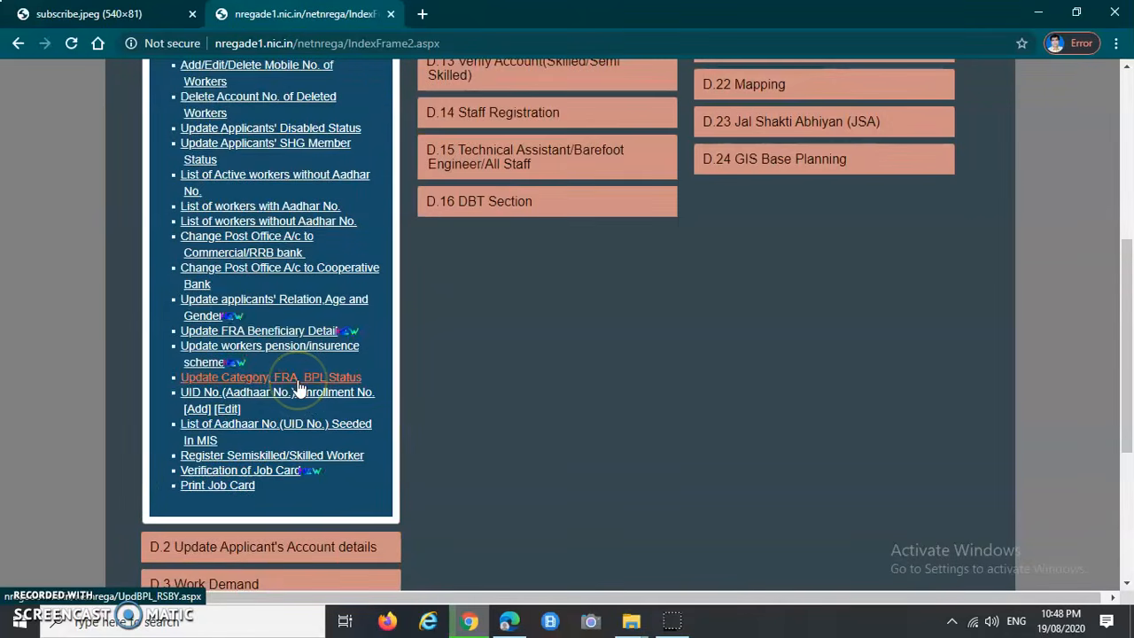
{"action": "scroll", "coordinate": [300, 390], "scroll_direction": "up", "scroll_amount": 5}
{"action": "left_click", "coordinate": [237, 309]}
{"action": "scroll", "coordinate": [238, 319], "scroll_direction": "down", "scroll_amount": 2}
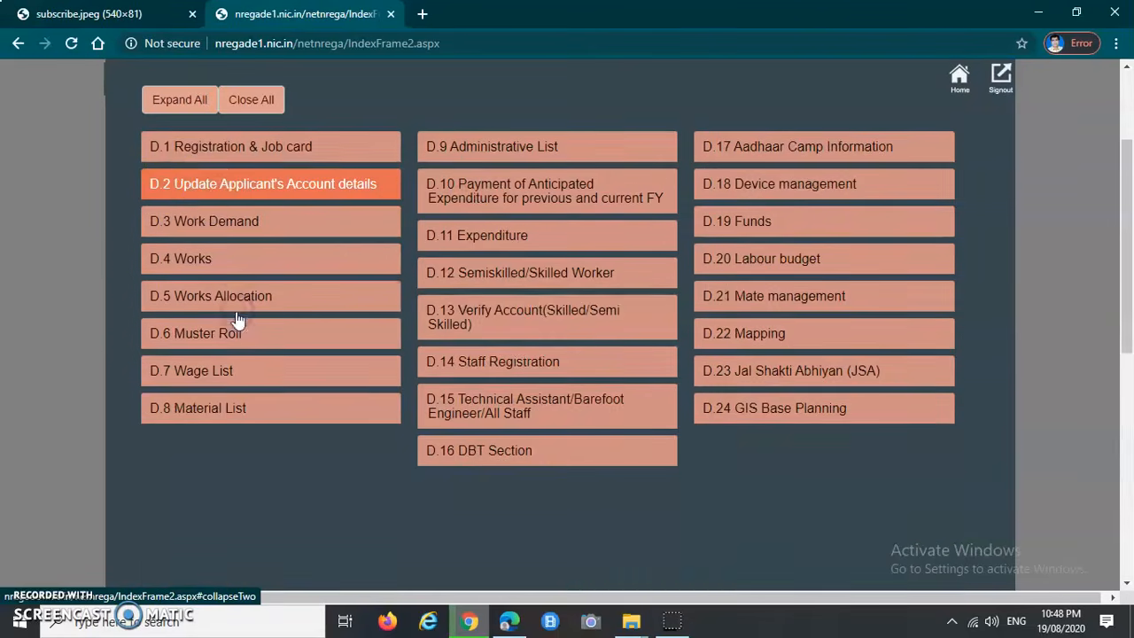
{"action": "left_click", "coordinate": [254, 188]}
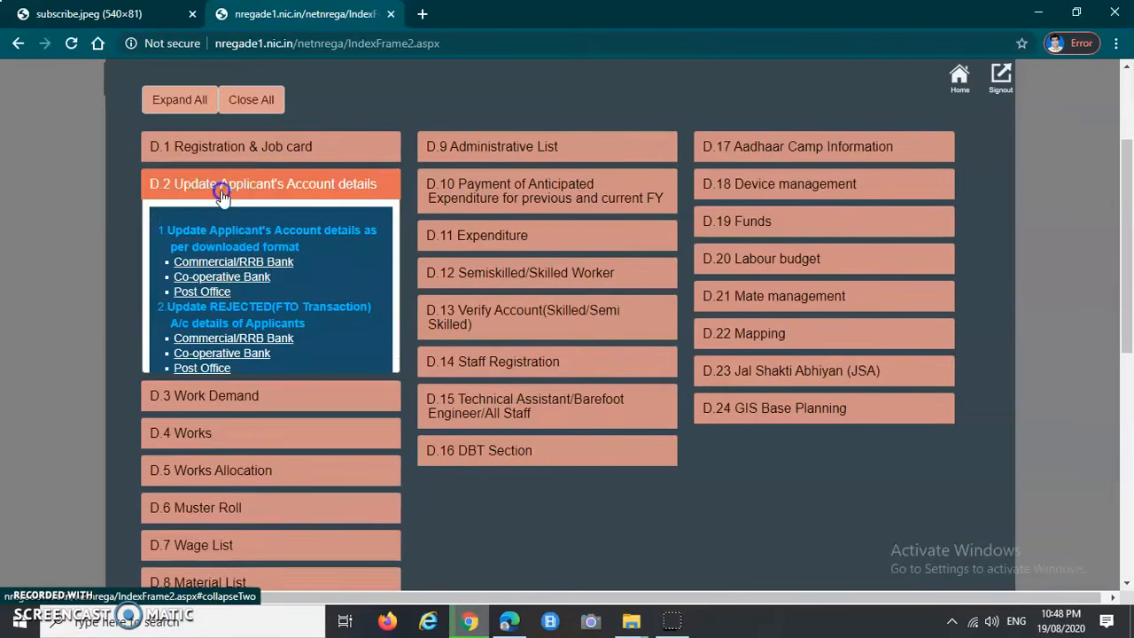
{"action": "left_click", "coordinate": [222, 192]}
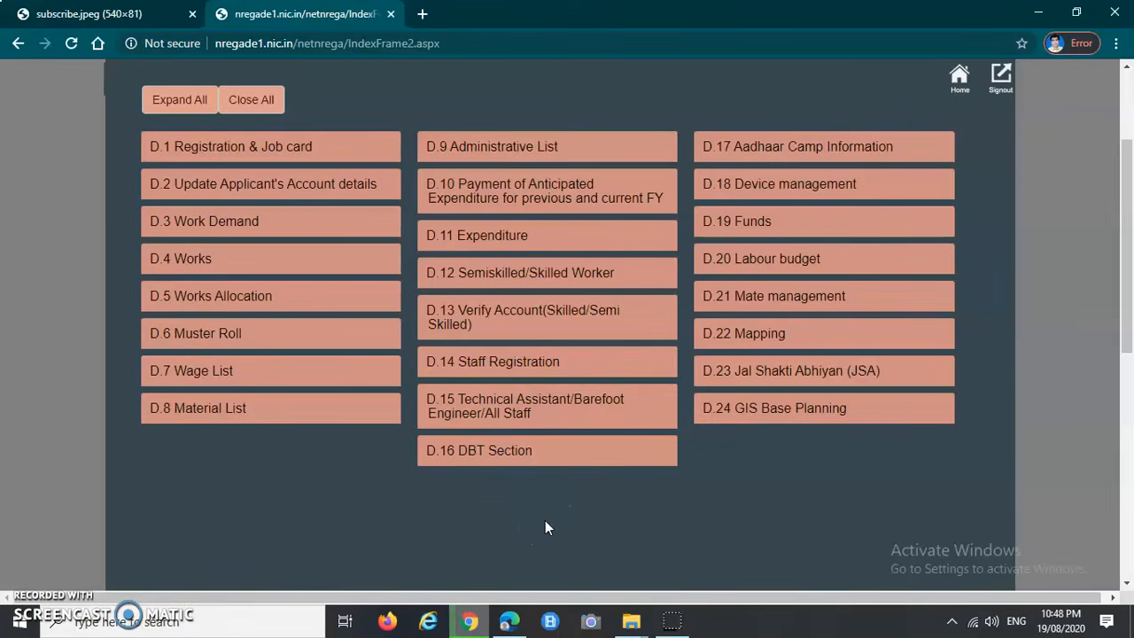
{"action": "scroll", "coordinate": [545, 528], "scroll_direction": "up", "scroll_amount": 1}
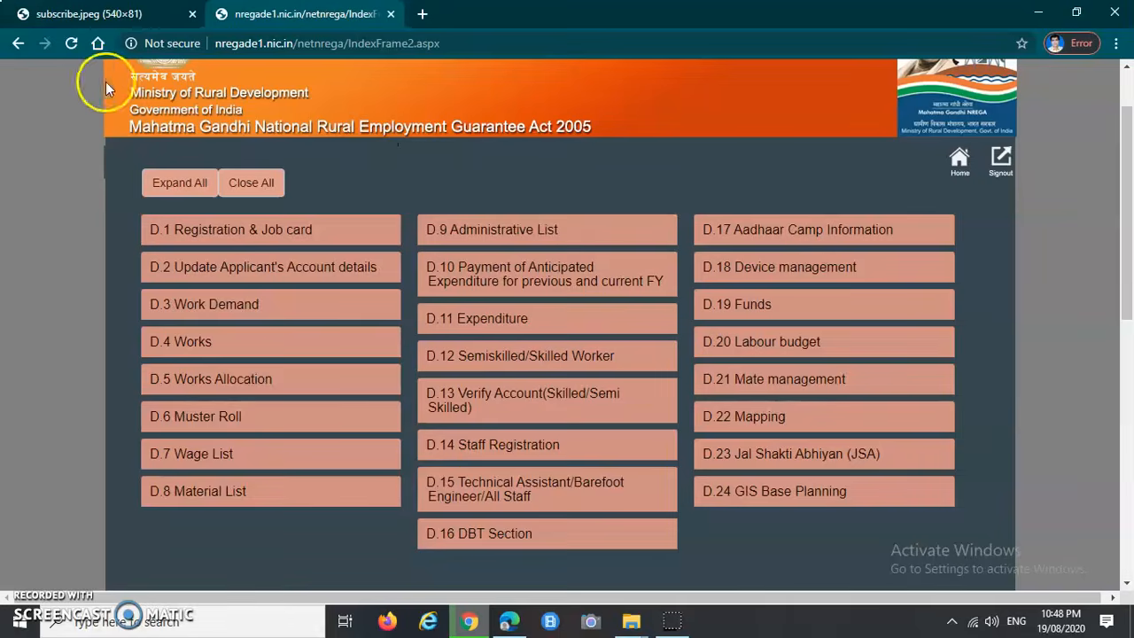
{"action": "left_click", "coordinate": [73, 16]}
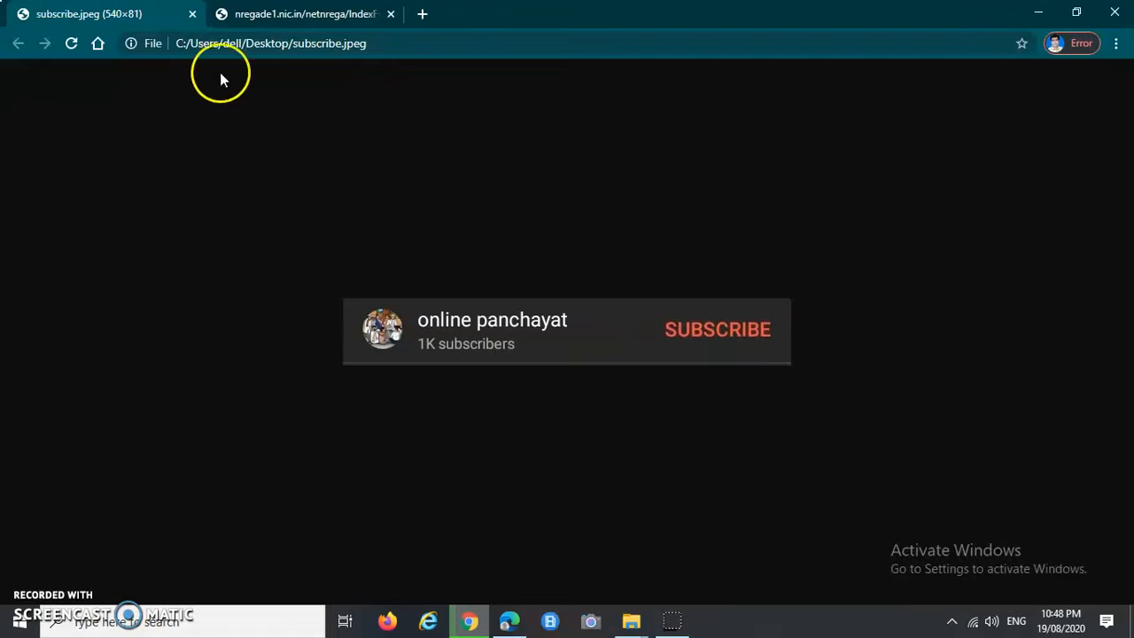
{"action": "left_click", "coordinate": [262, 14]}
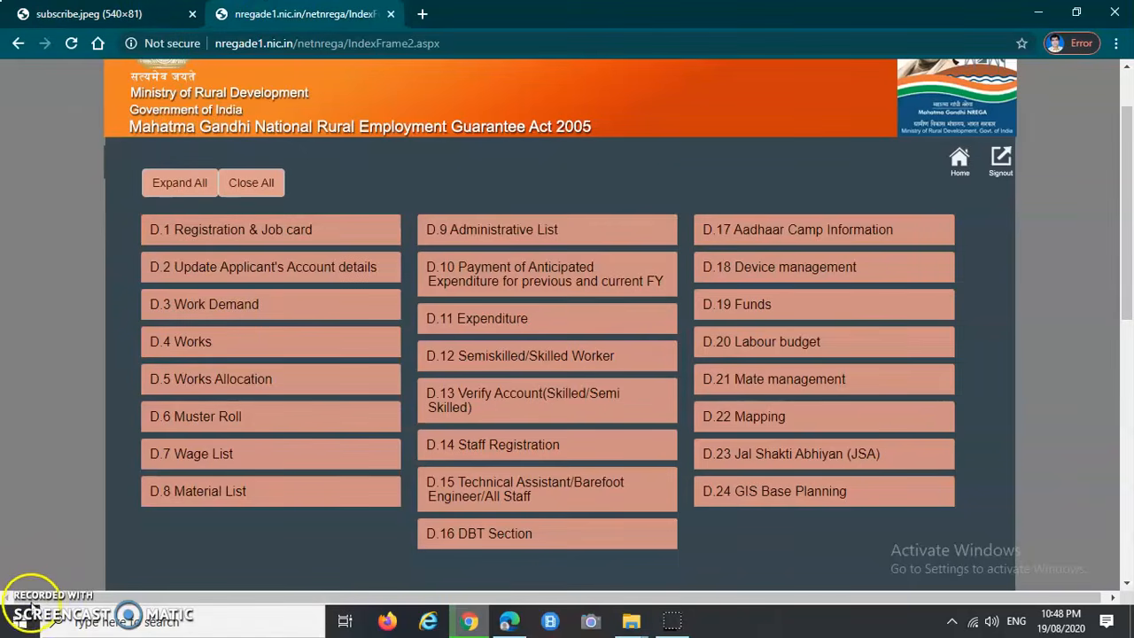